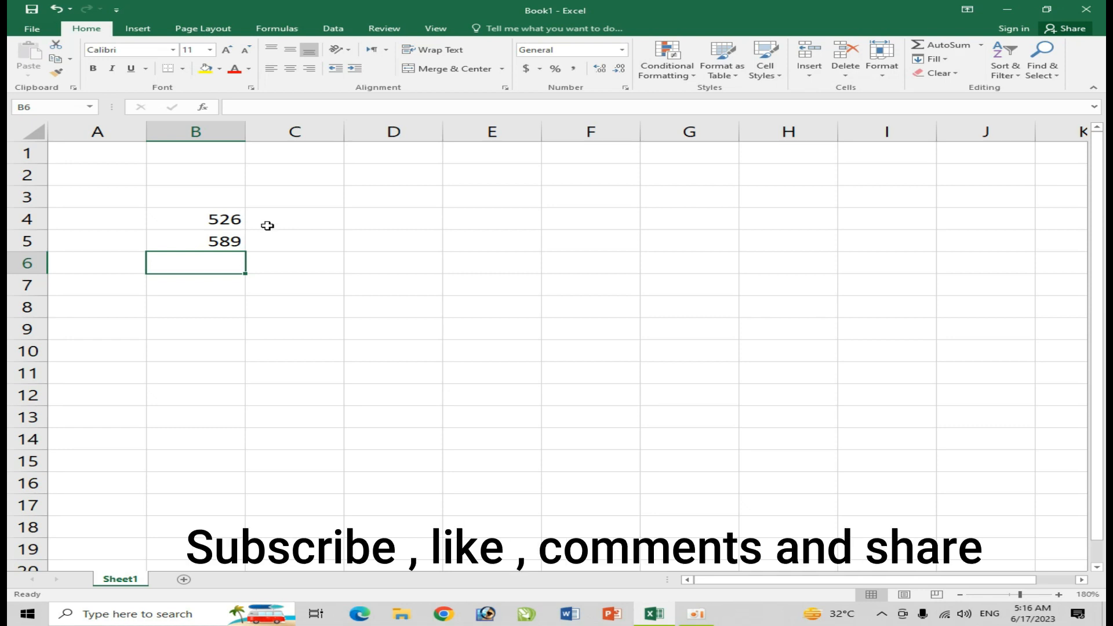
click(103, 271)
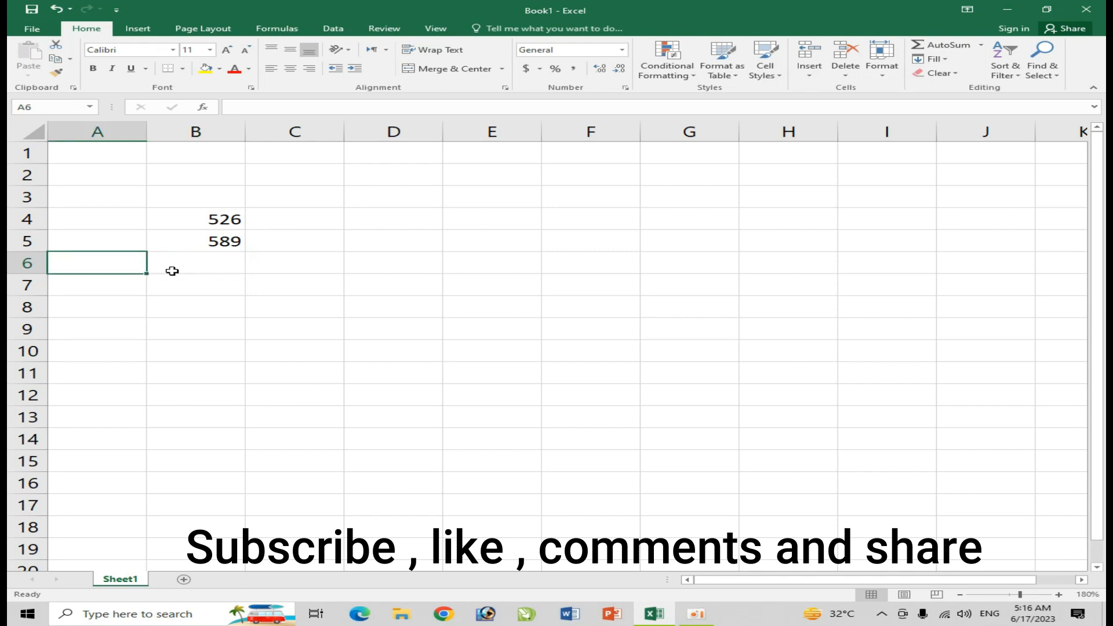
click(334, 263)
click(1036, 549)
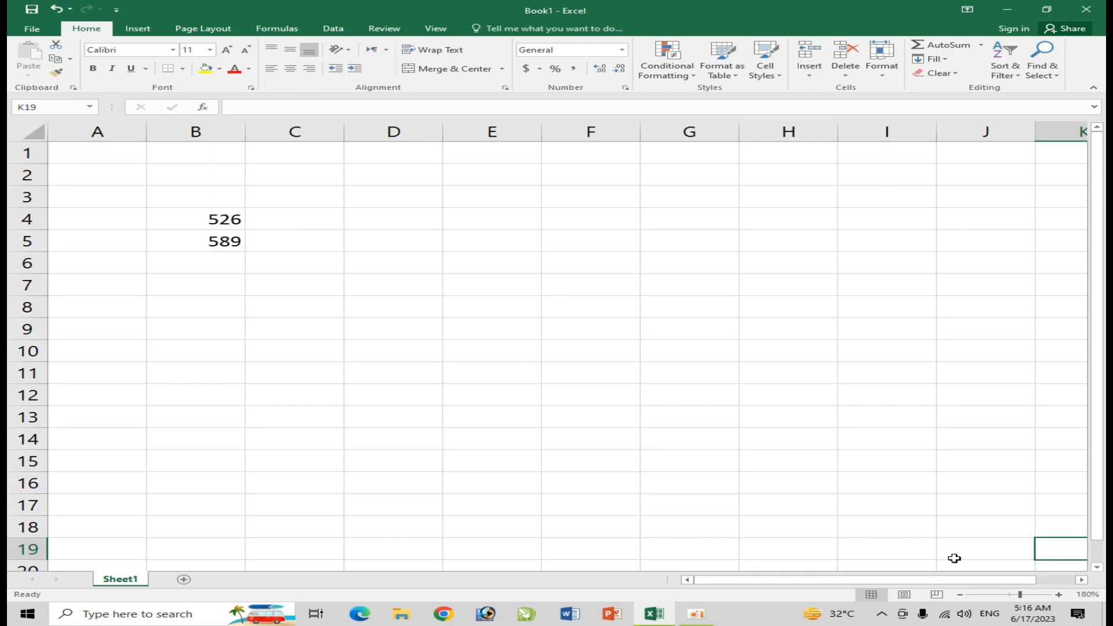
click(217, 262)
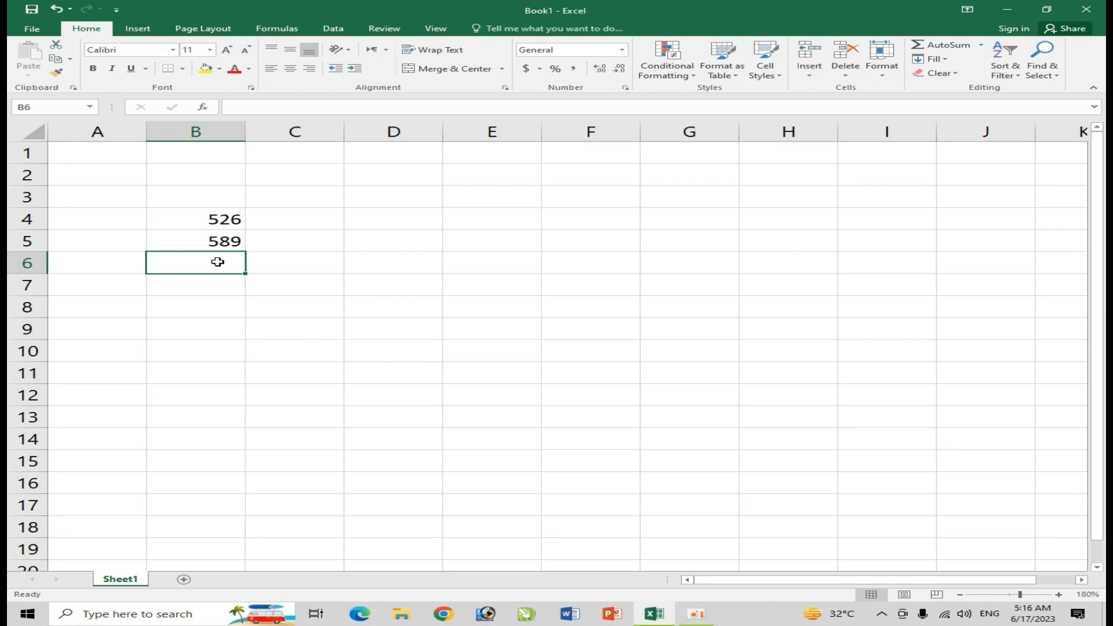
click(194, 223)
click(194, 240)
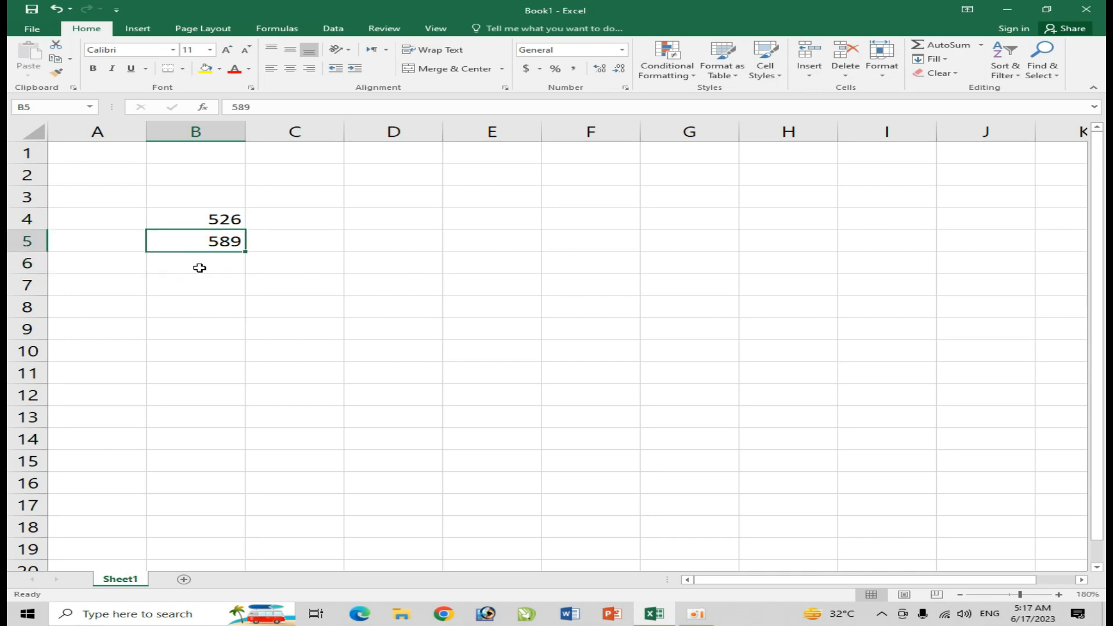
click(199, 268)
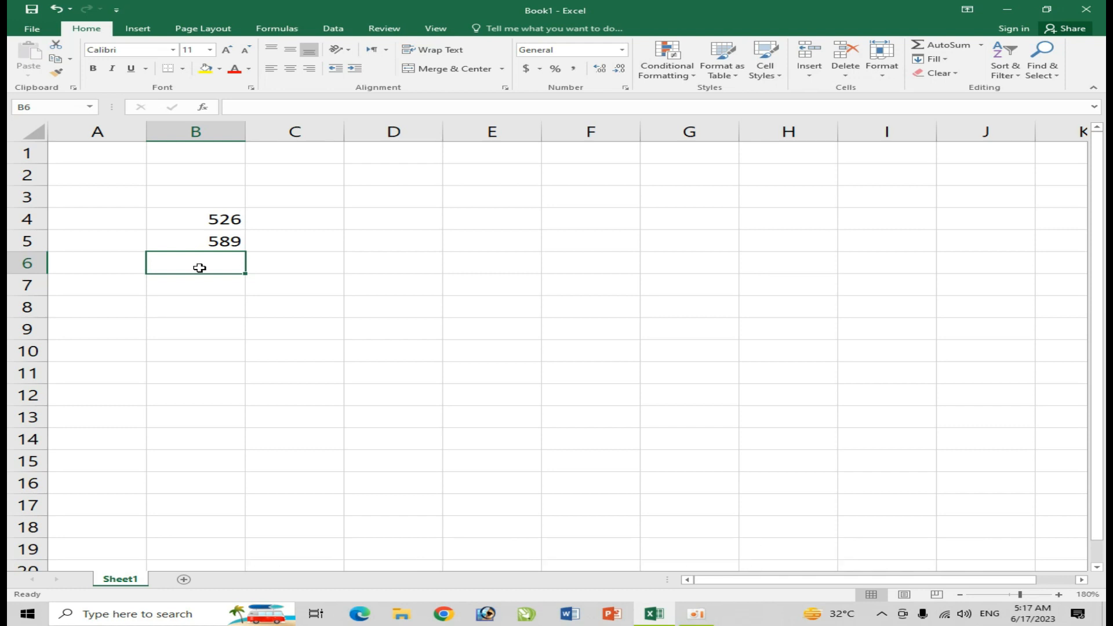
click(211, 220)
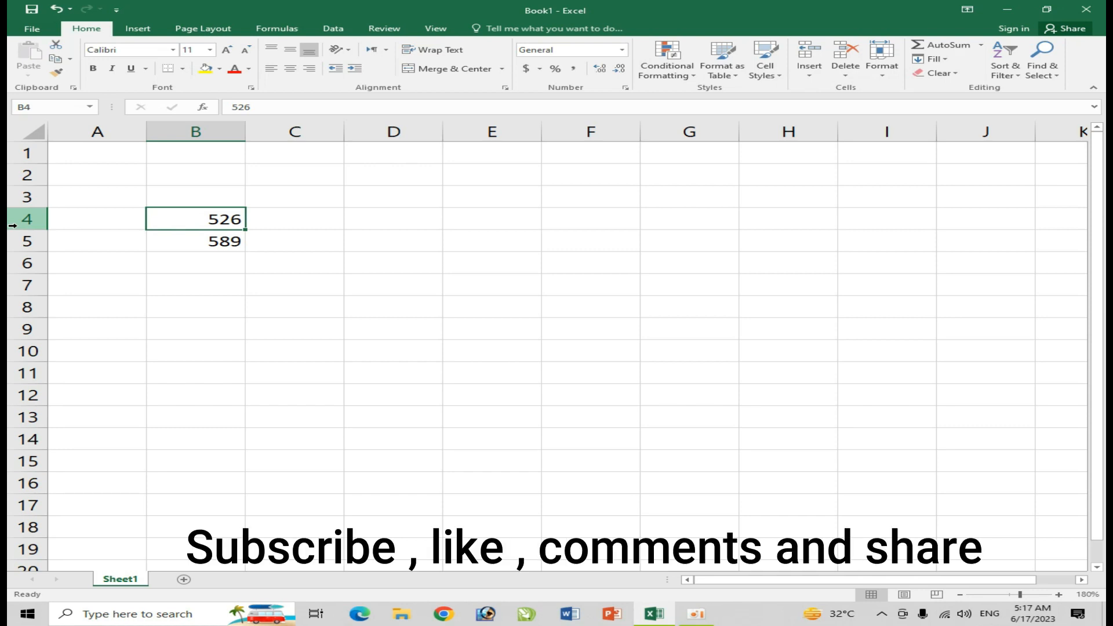
key(Down)
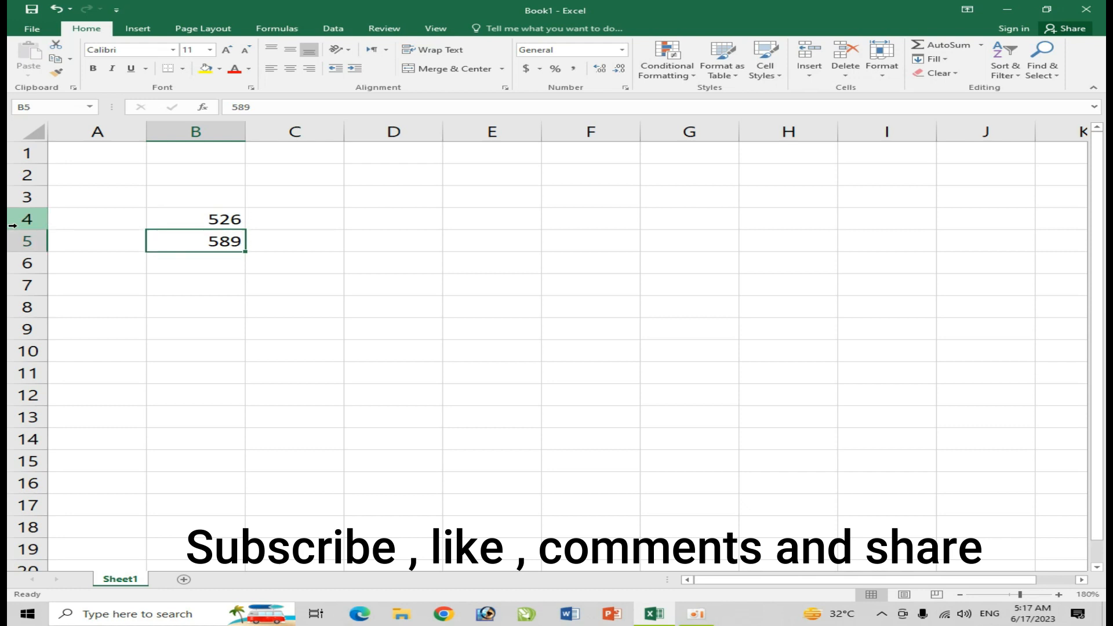
key(Down)
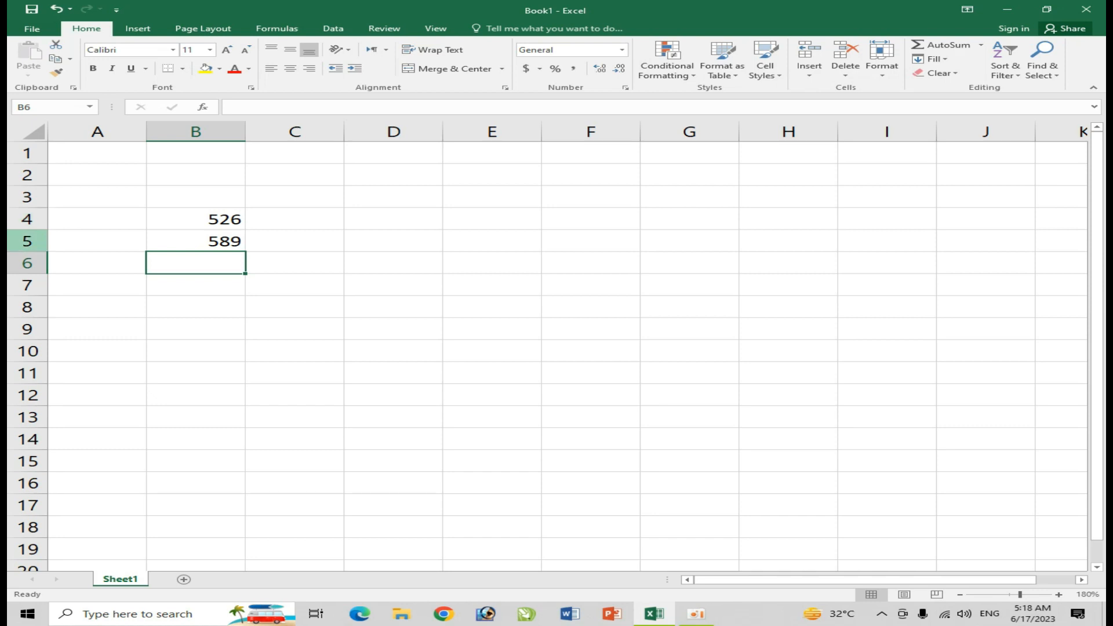
click(213, 219)
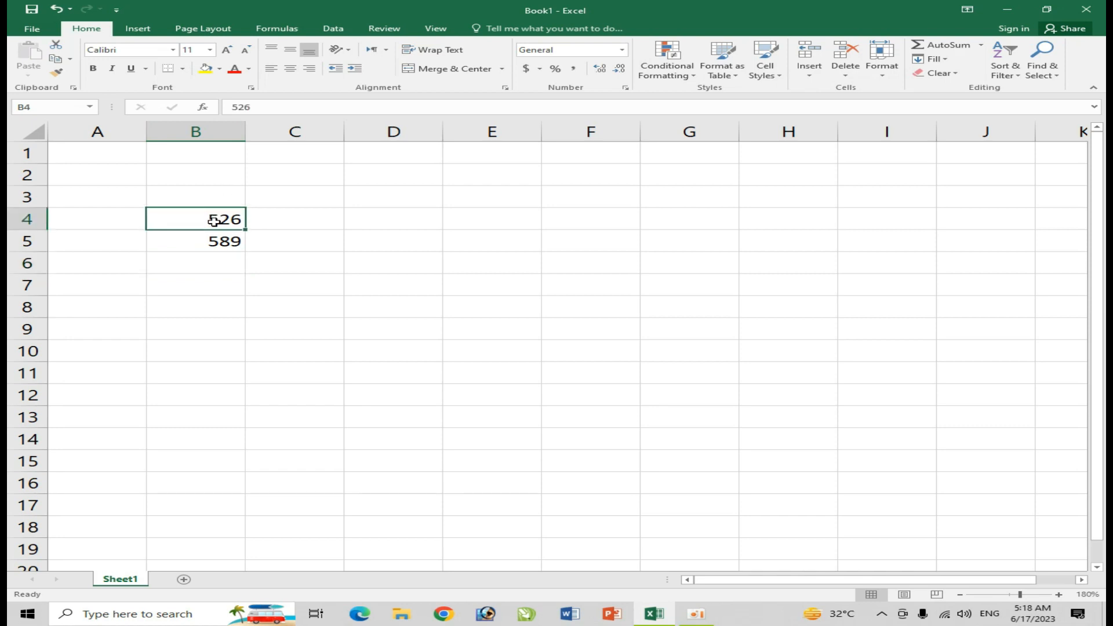
click(210, 239)
click(214, 220)
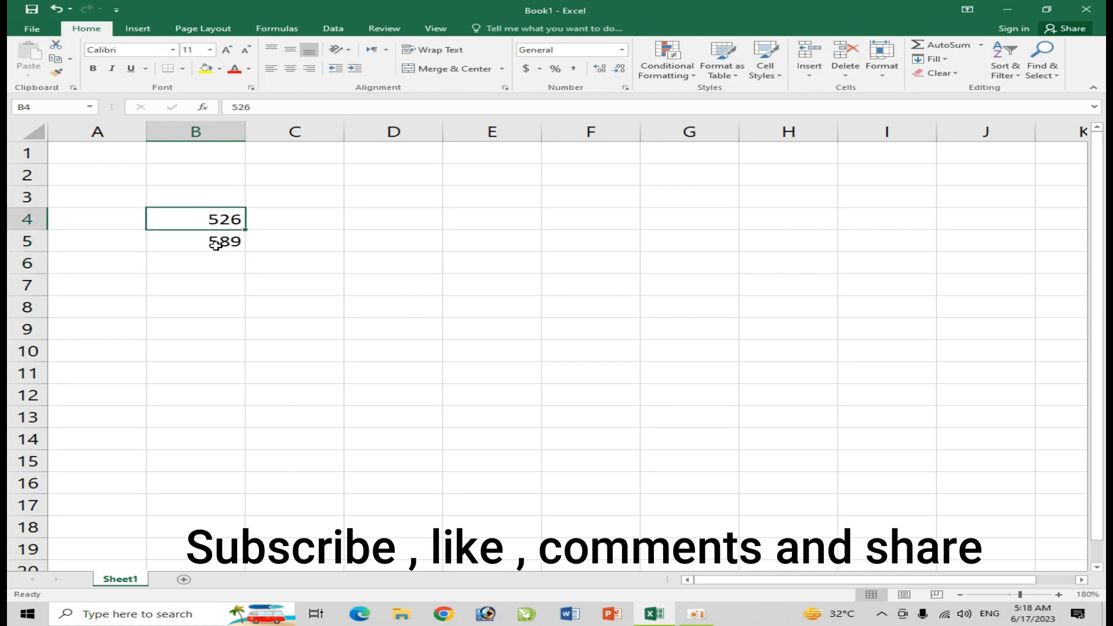
click(216, 240)
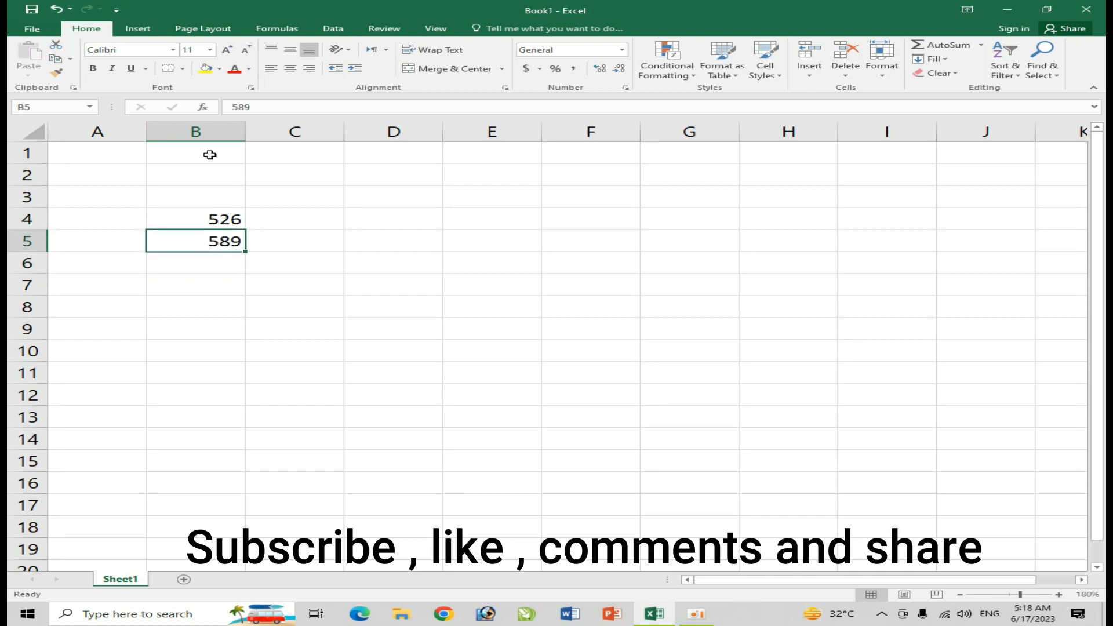
Enter the formula =526+589 in cell B6 to add the two numbers as typed constants.
click(222, 261)
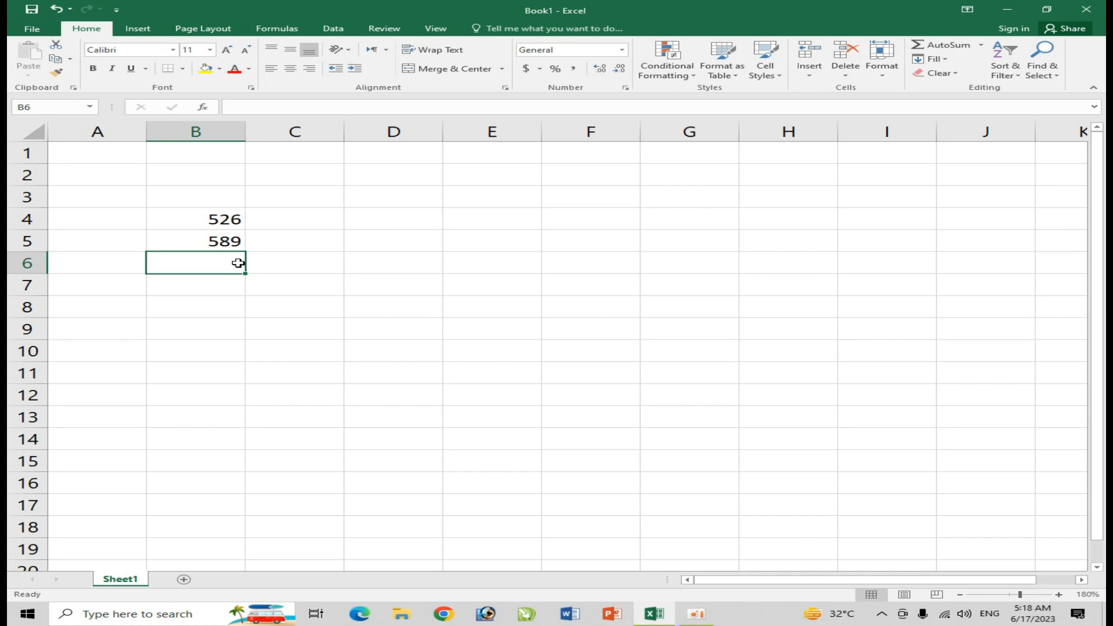
text(=)
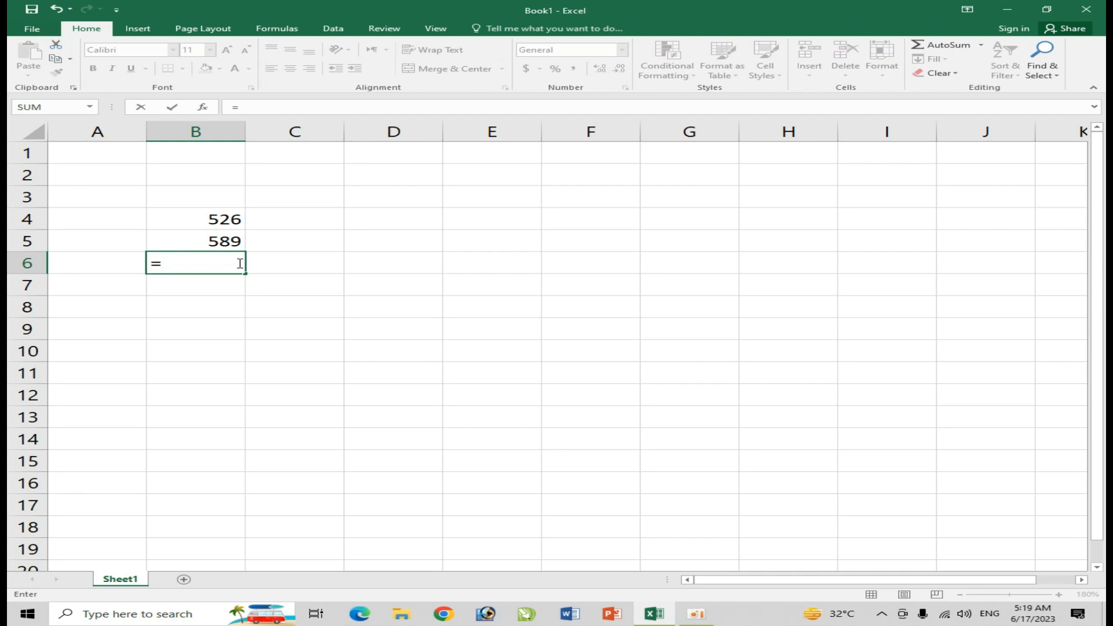
text(526+)
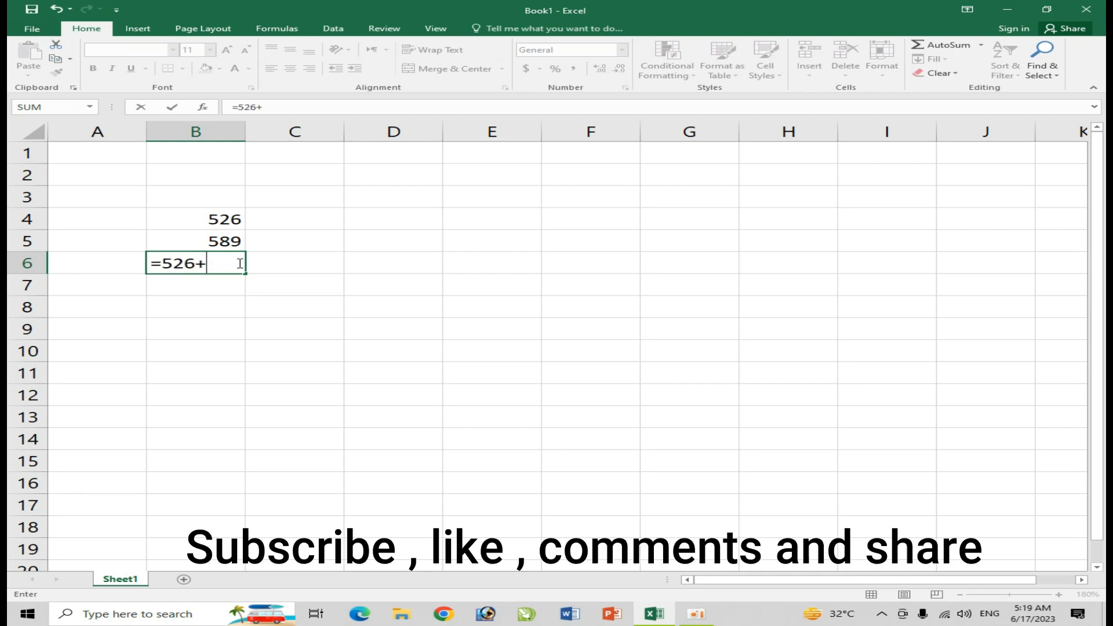
text(589)
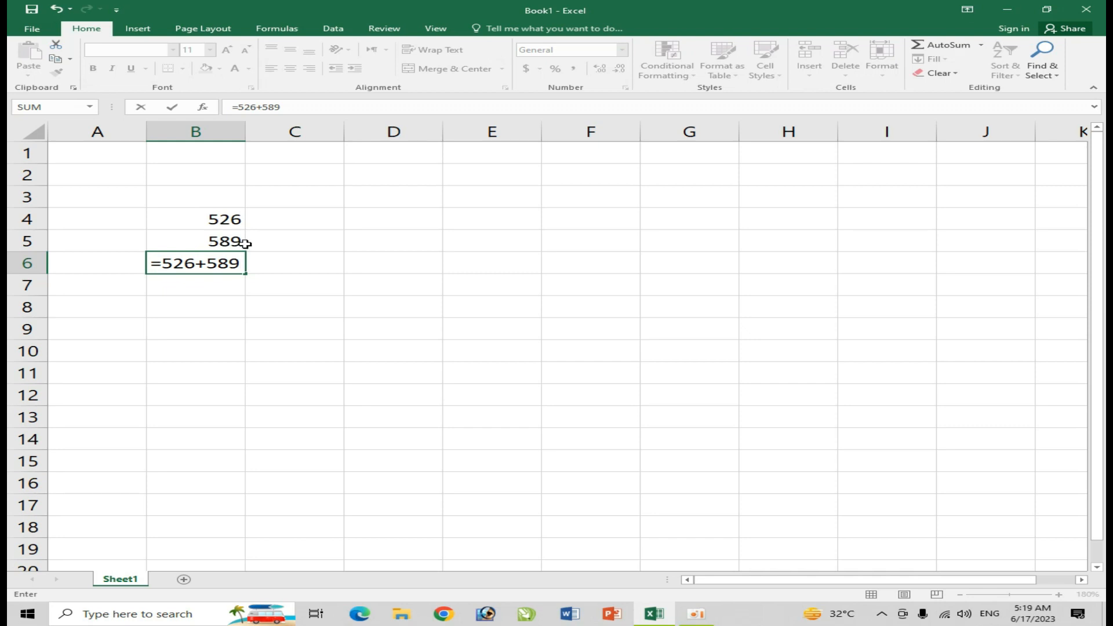
key(Return)
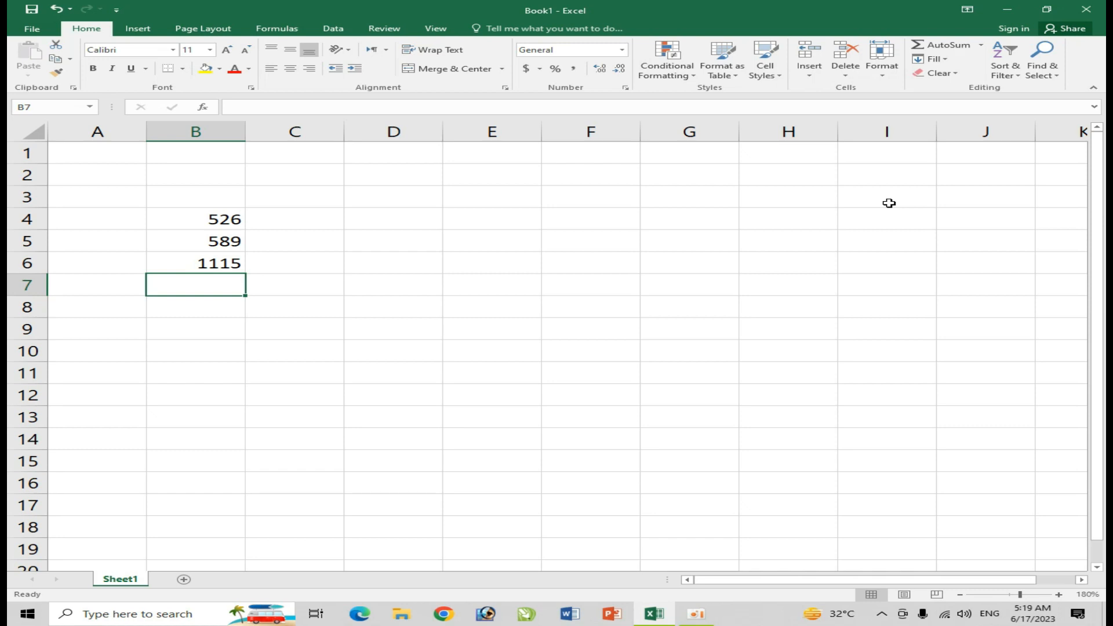
Change the second number, in cell B5, to 526 to test the constant-based formula below it.
key(Up)
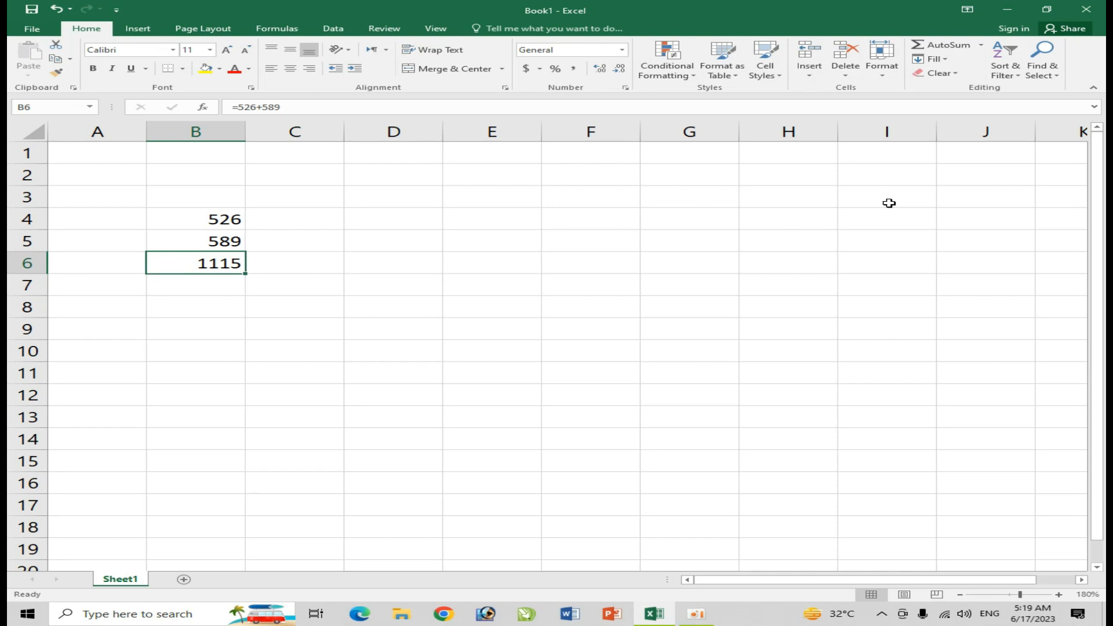
key(Up)
text(526)
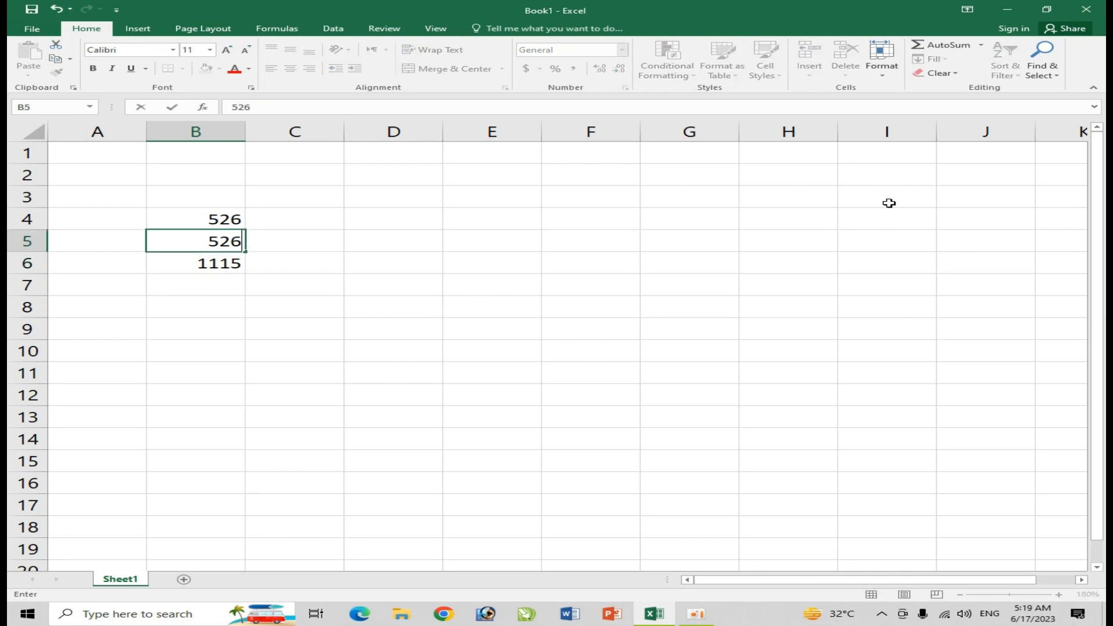
key(Return)
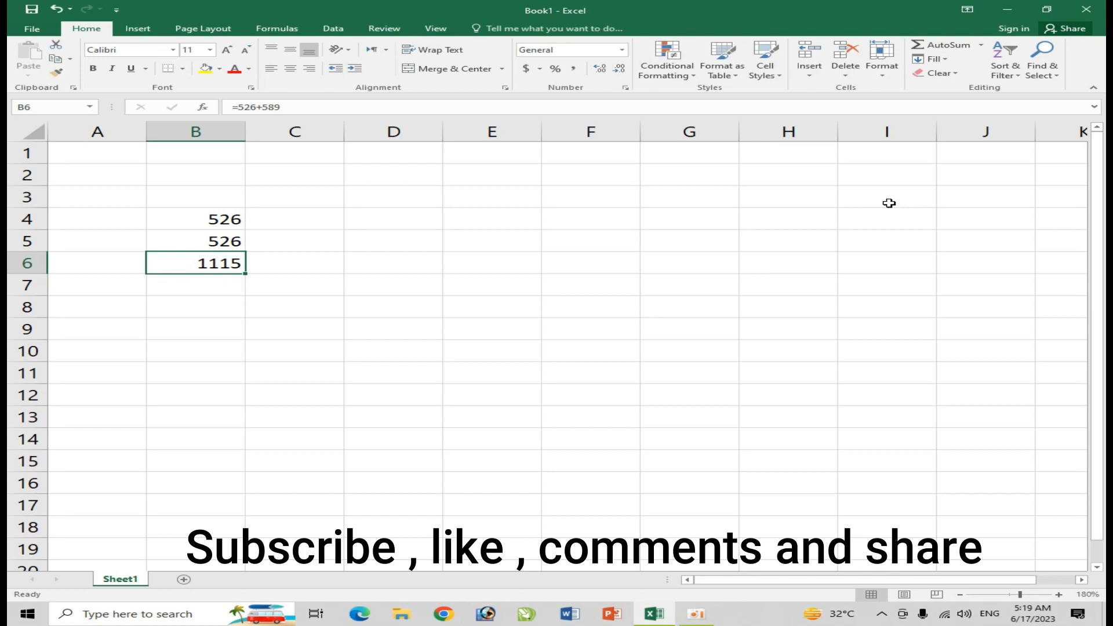
Enter 526 in cell C4 and 589 in cell C5 as a second pair of numbers.
key(Right)
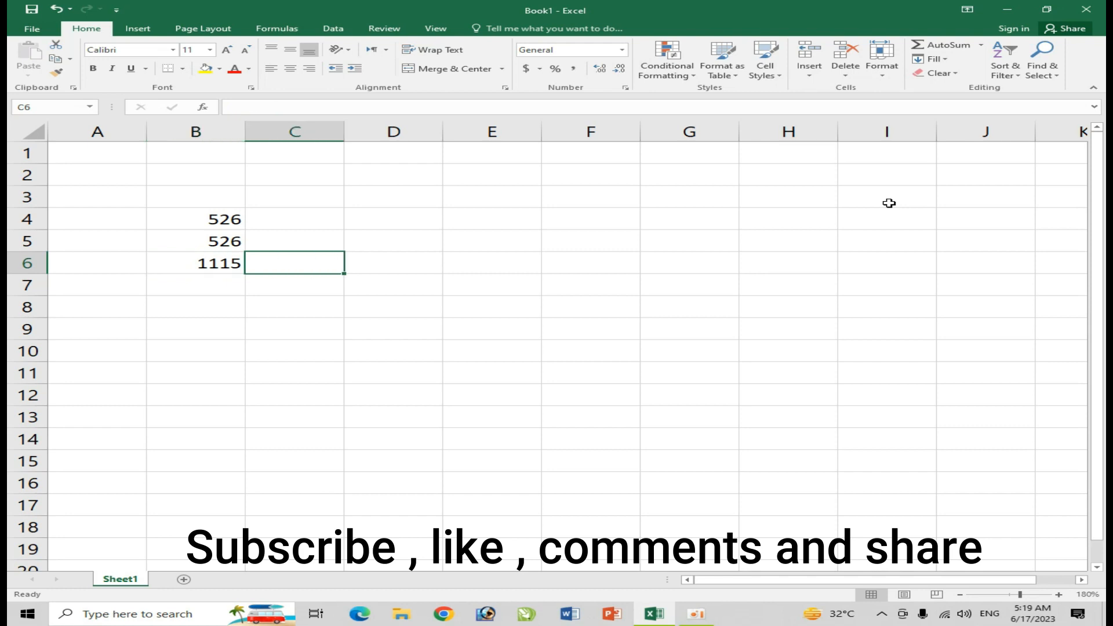
key(Up)
key(Up)
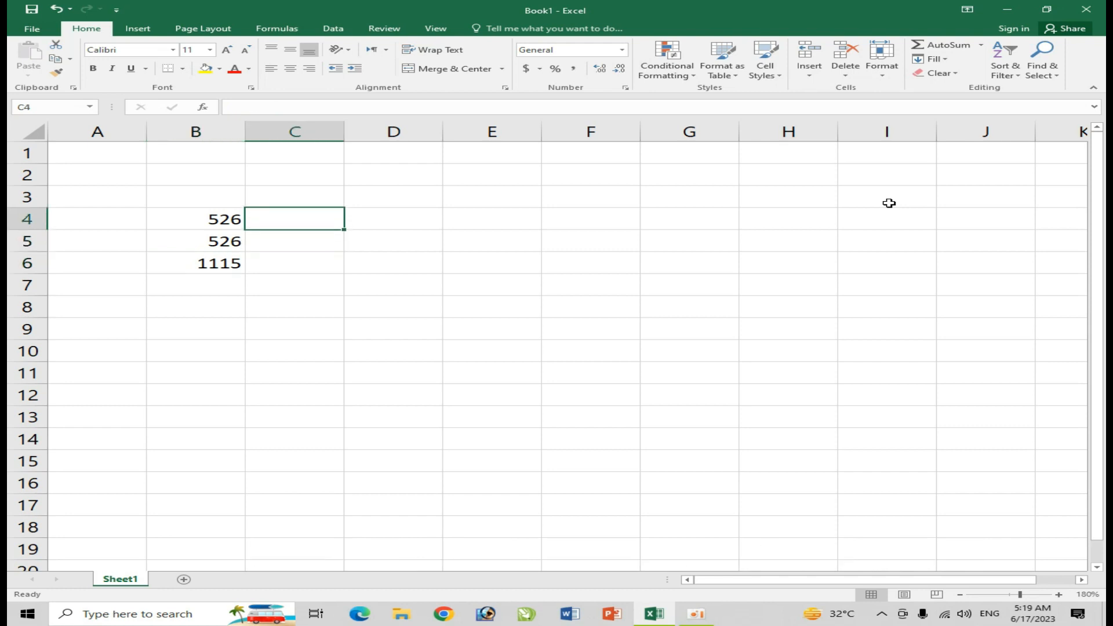
text(526)
key(Return)
key(Left)
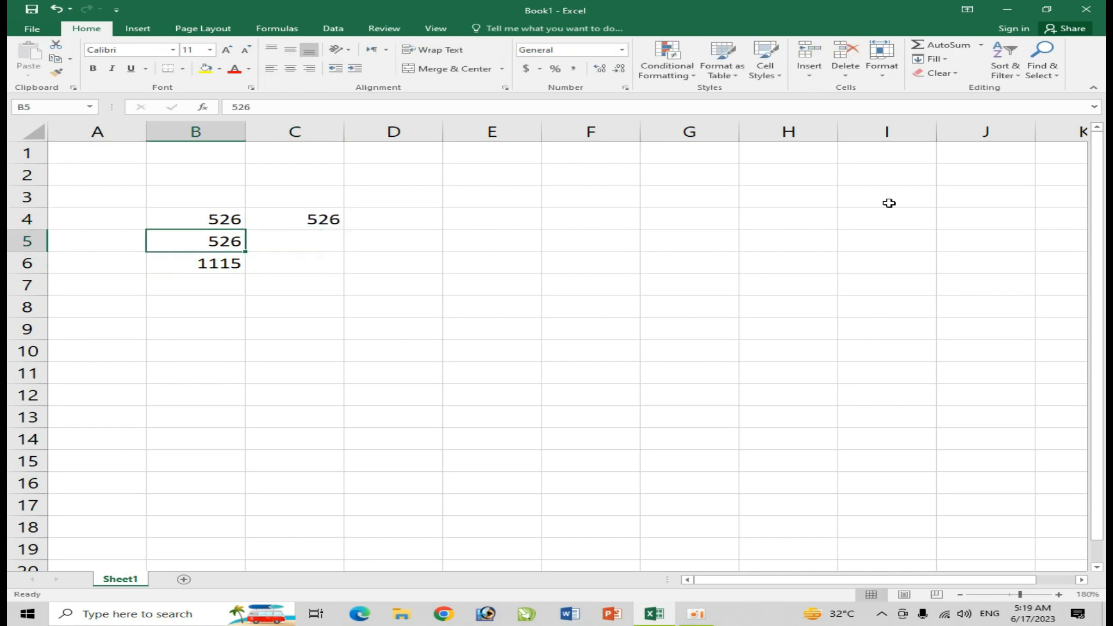
key(Down)
key(Right)
key(Up)
text(589)
key(Return)
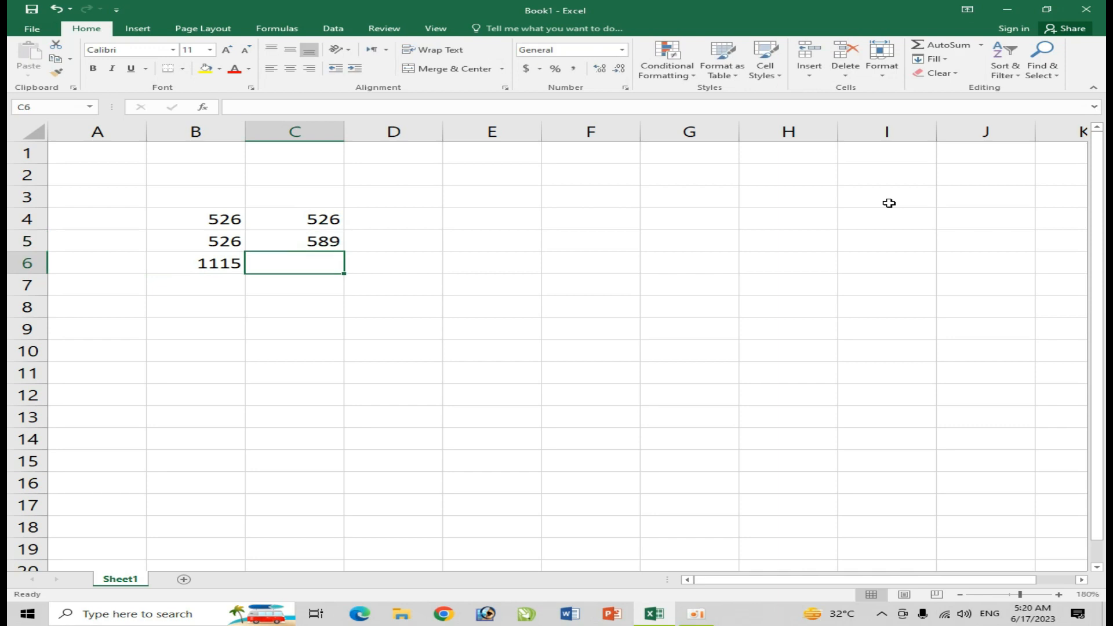
Add the column C numbers with the cell-reference formula =C4+C5 in cell C6.
text(=)
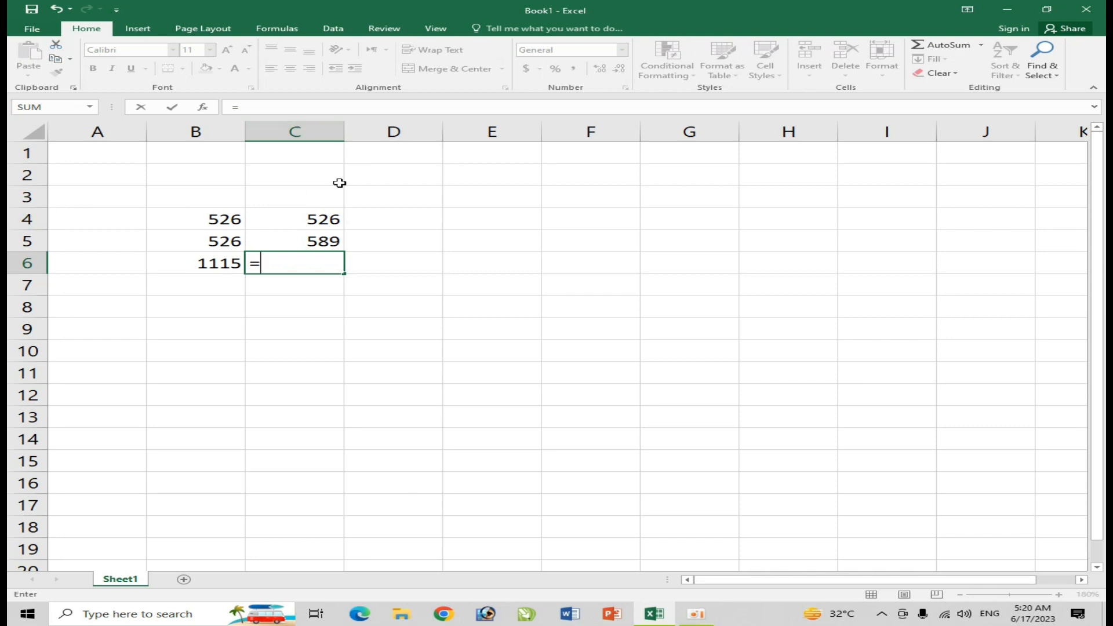
text(c4)
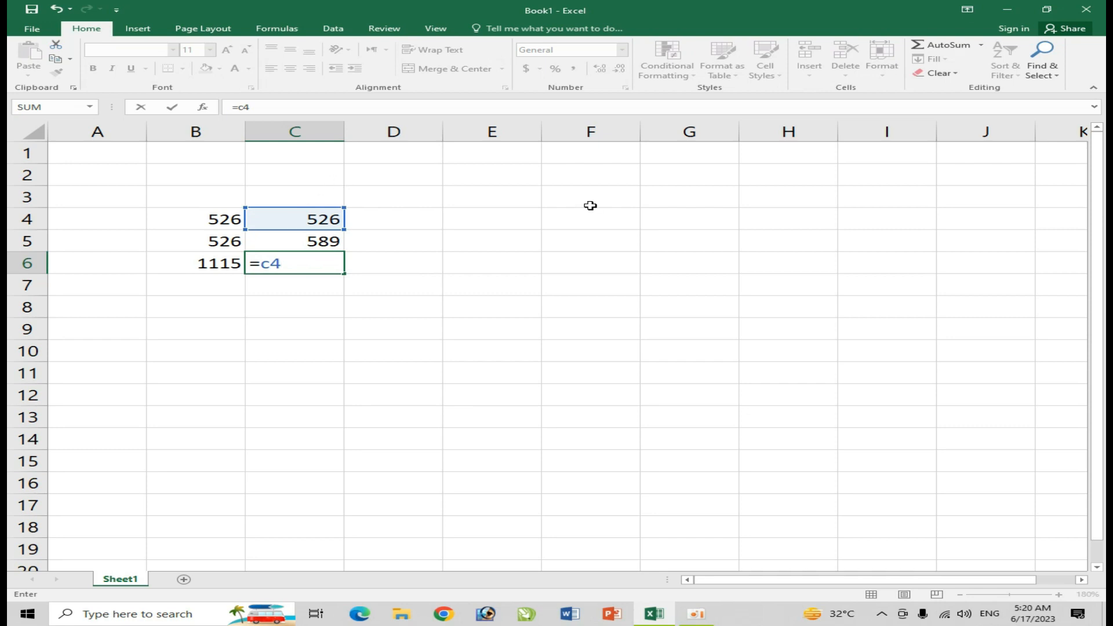
text(+)
text(c5)
key(Return)
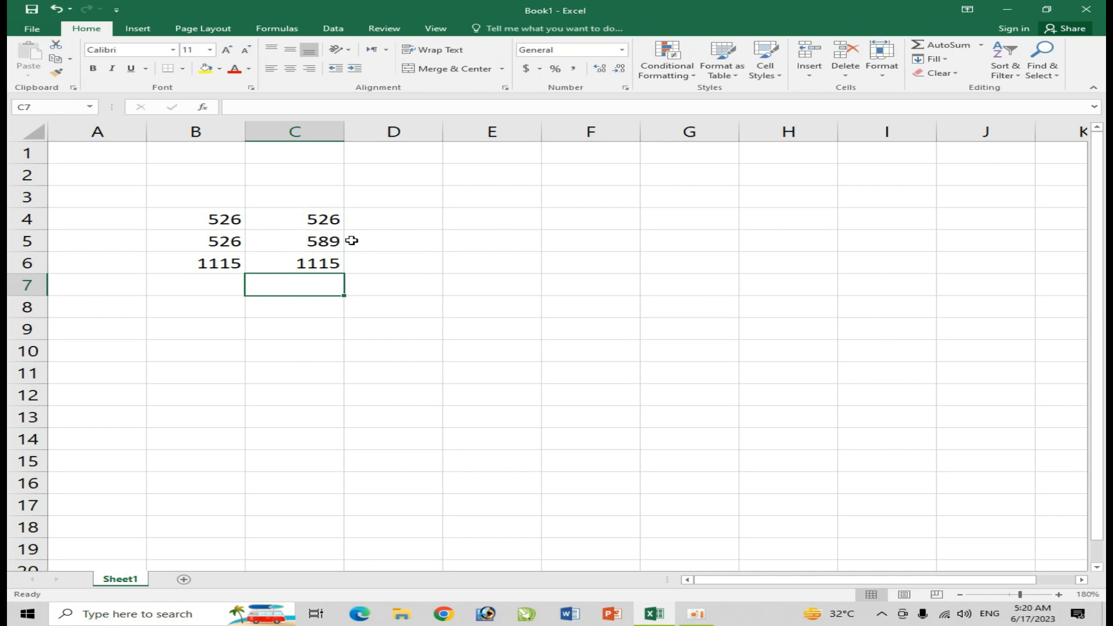
Change cell C5 to 526 to test the cell-reference formula.
click(294, 244)
text(526)
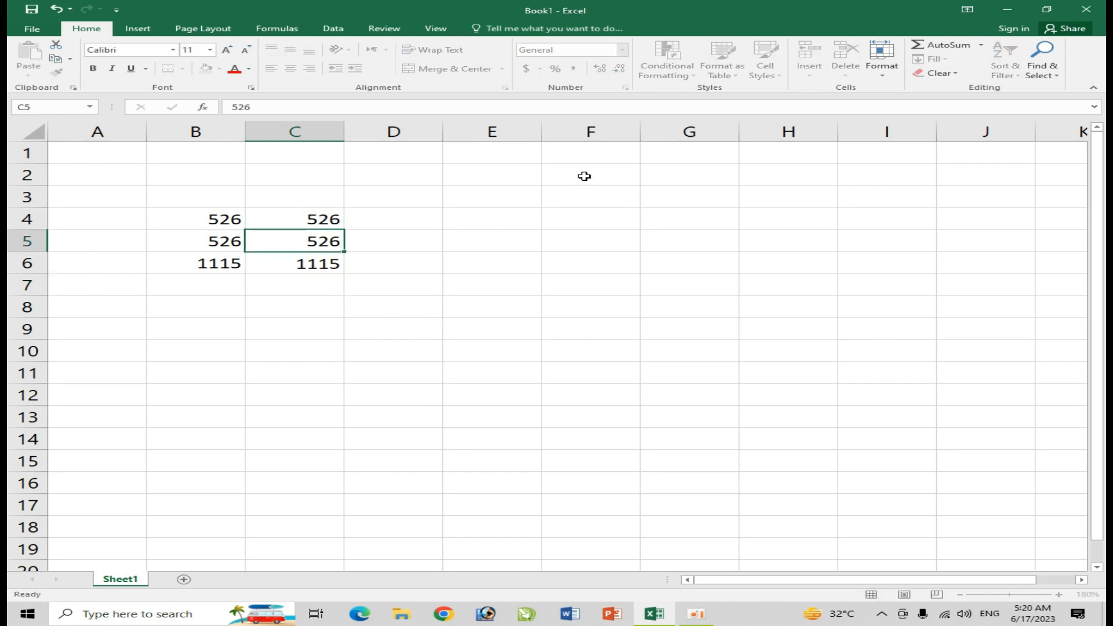
key(Return)
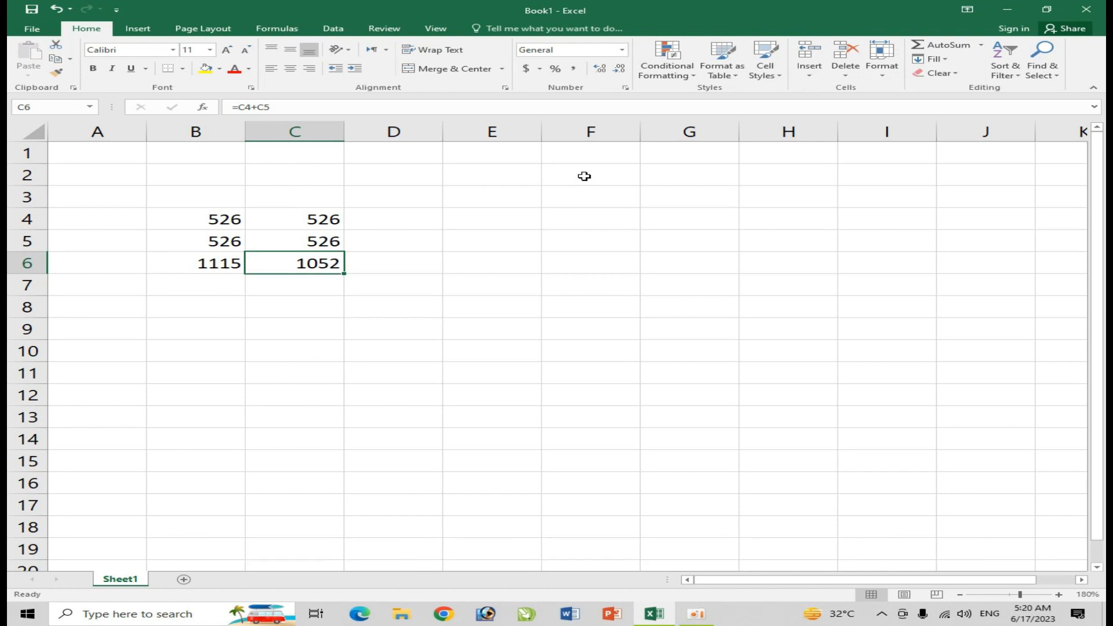
Set cells C4 and C5 to 0 and check the formula in C6.
key(Up)
key(Up)
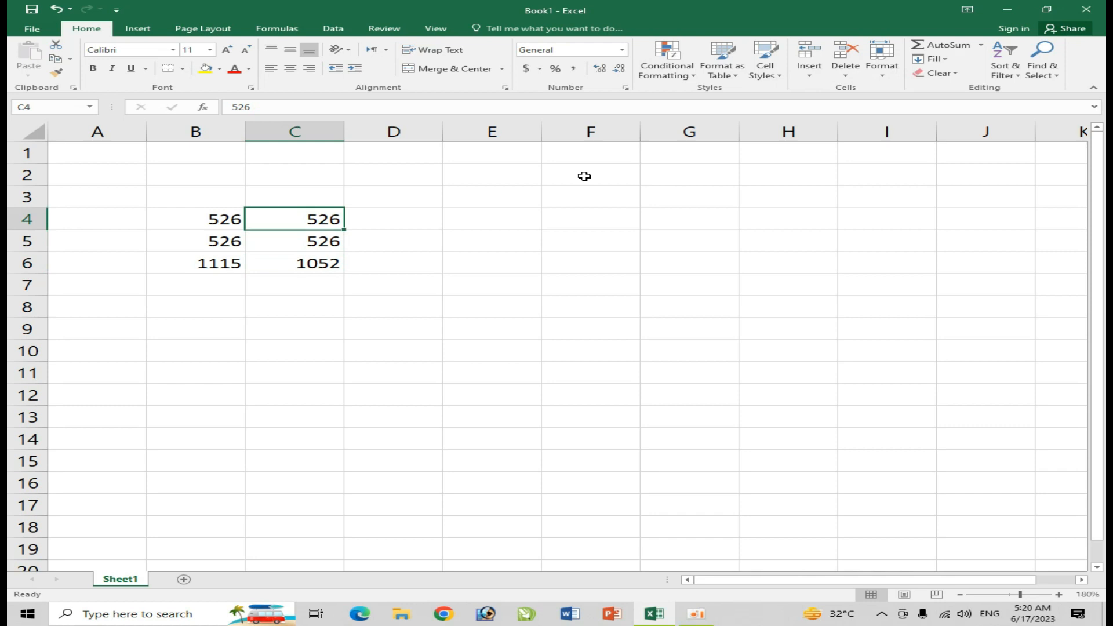
key(Delete)
key(Down)
key(Delete)
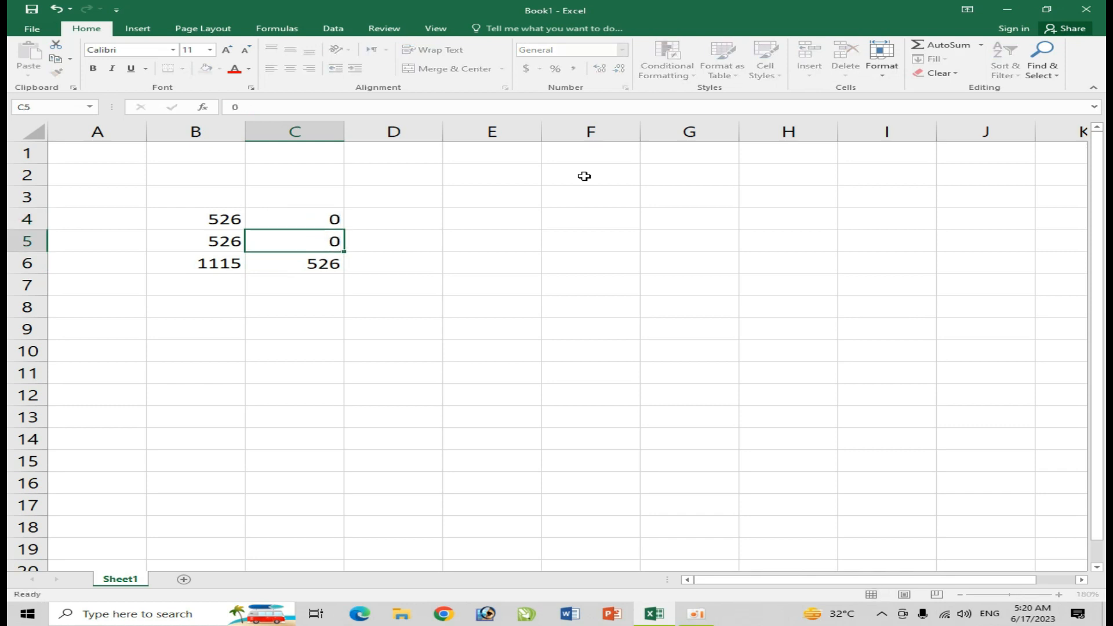
key(Down)
key(Up)
key(Up)
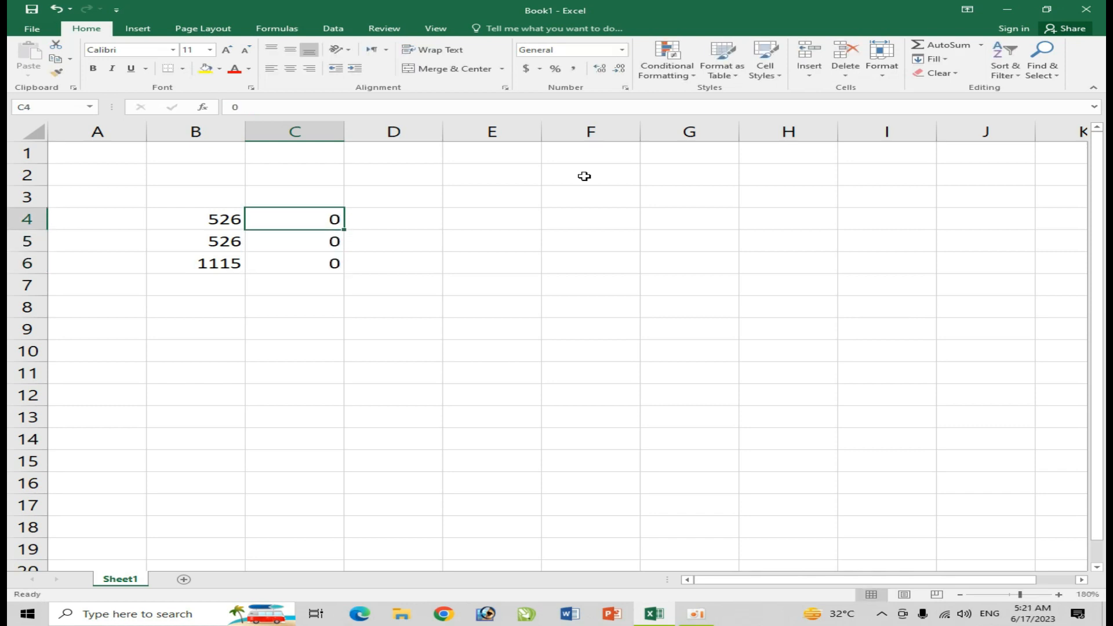
key(Down)
key(Down)
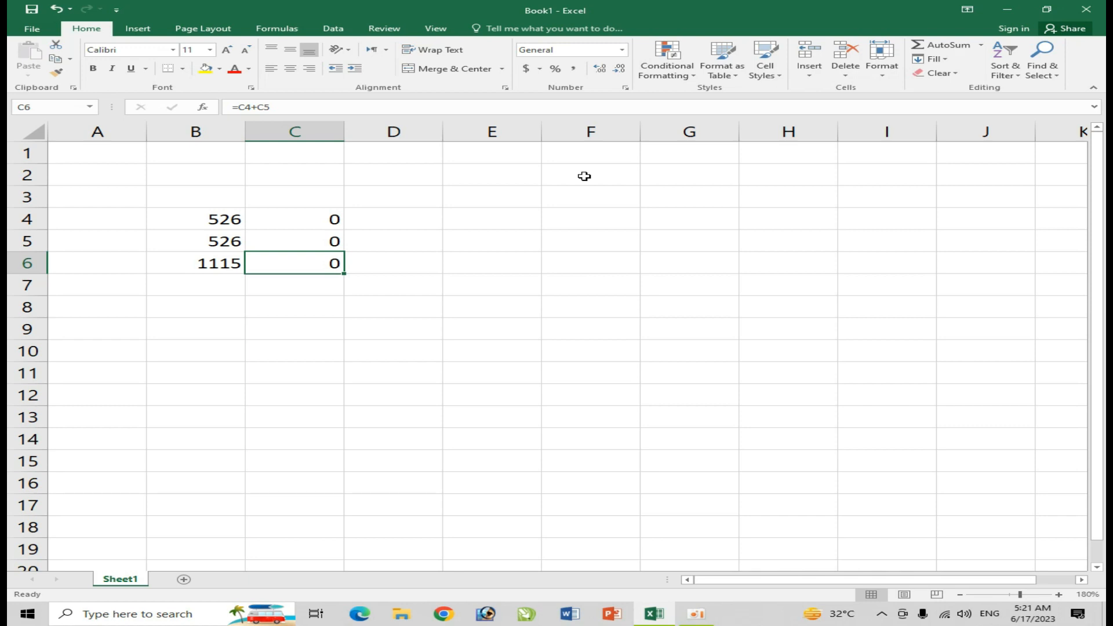
Replace the column C inputs with 2598 in cell C4 and 255 in cell C5.
key(Up)
key(Up)
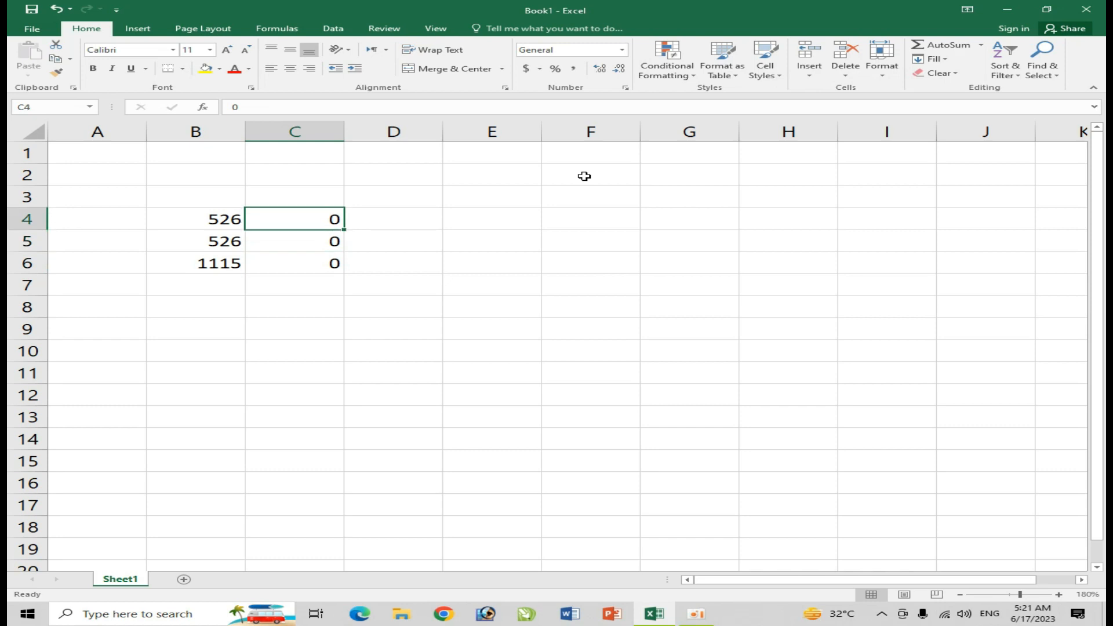
text(2598)
key(Return)
text(255)
key(Return)
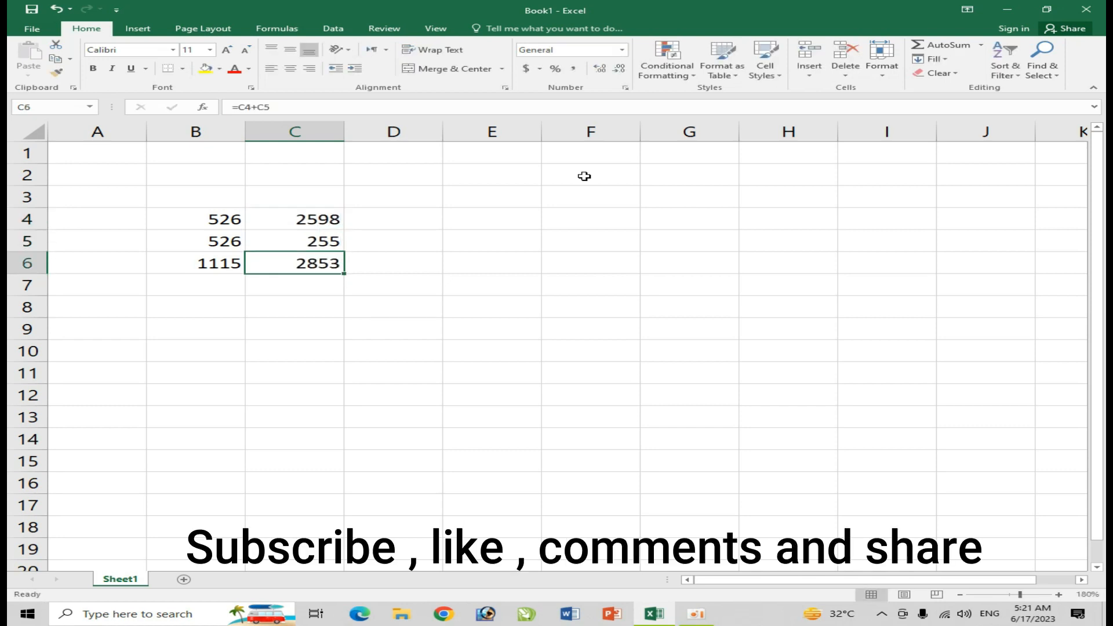
Replace the column C inputs with 258888 in cell C5 and 25588 in cell C4, checking the formula in C6.
key(Up)
text(258888)
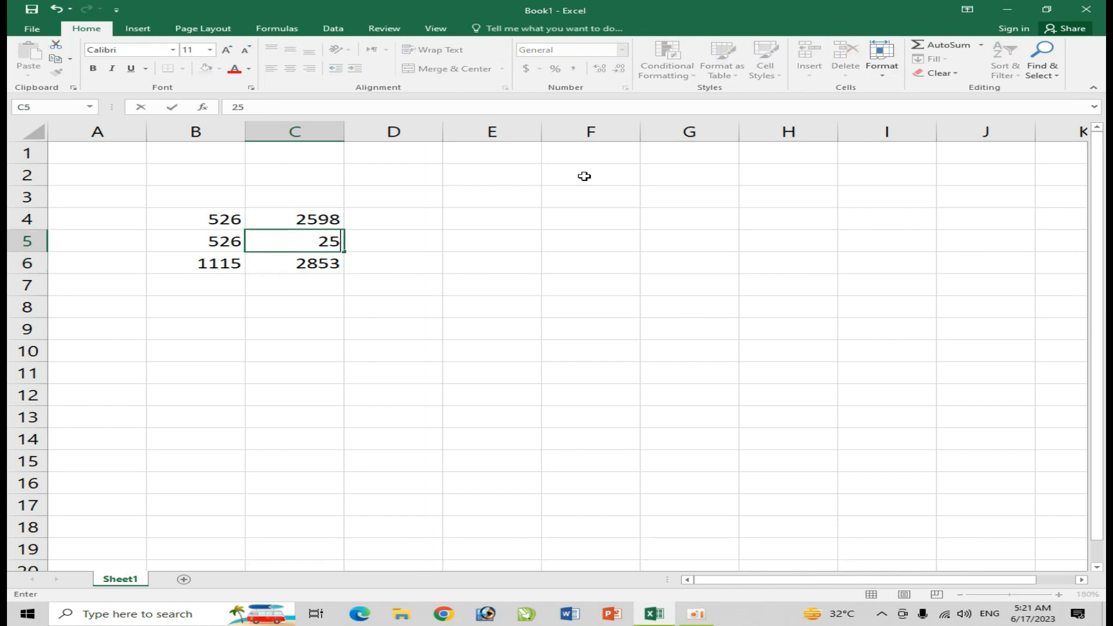
key(Return)
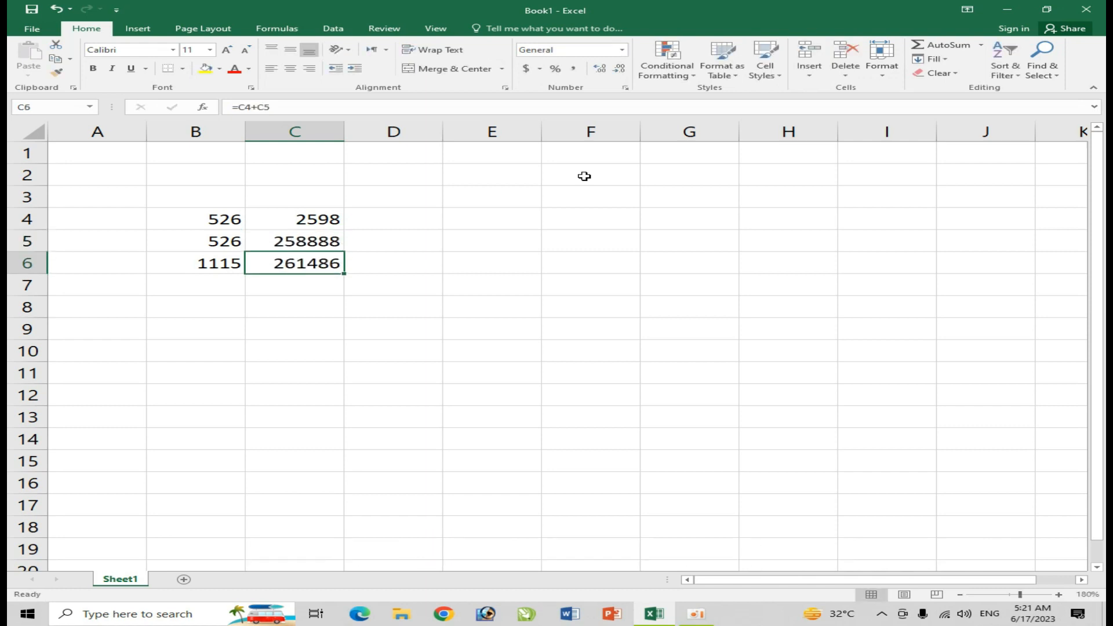
key(Up)
key(Up)
text(25588)
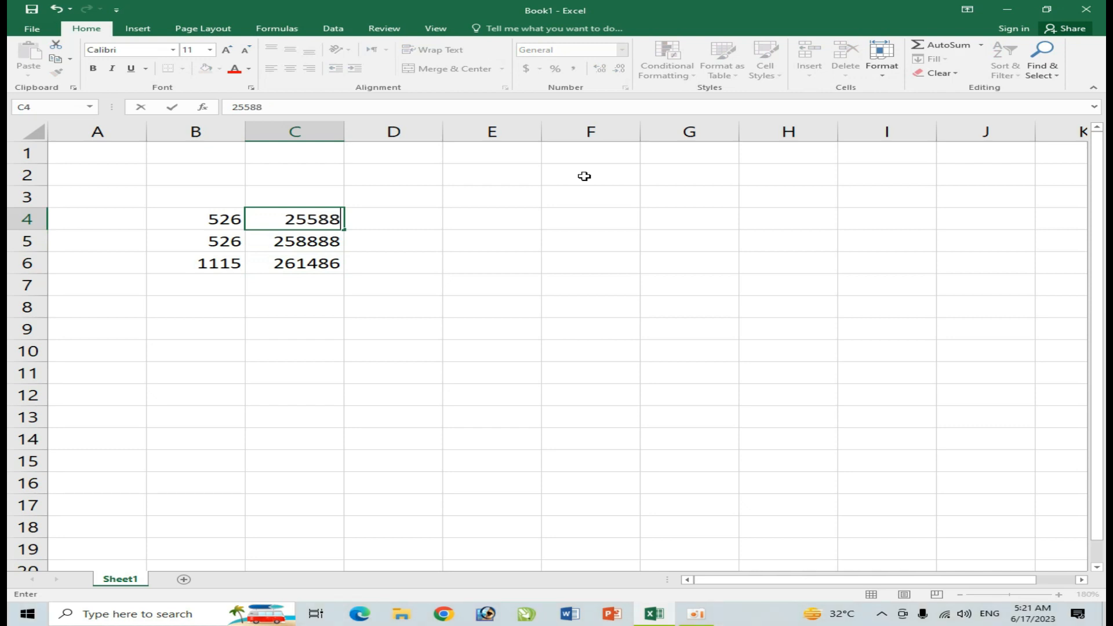
key(Return)
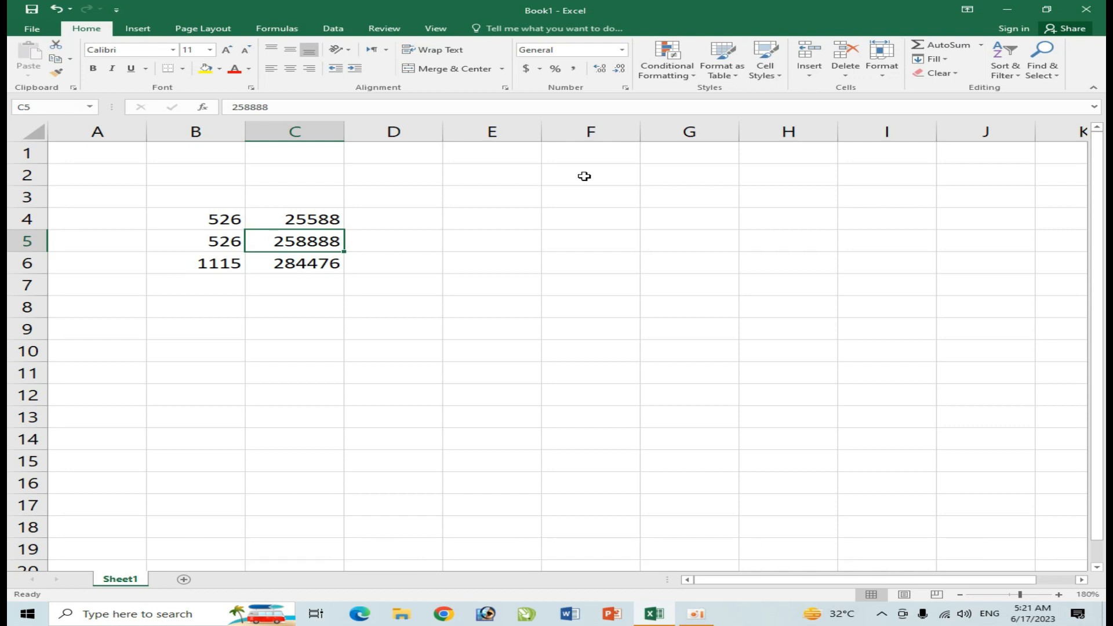
key(Down)
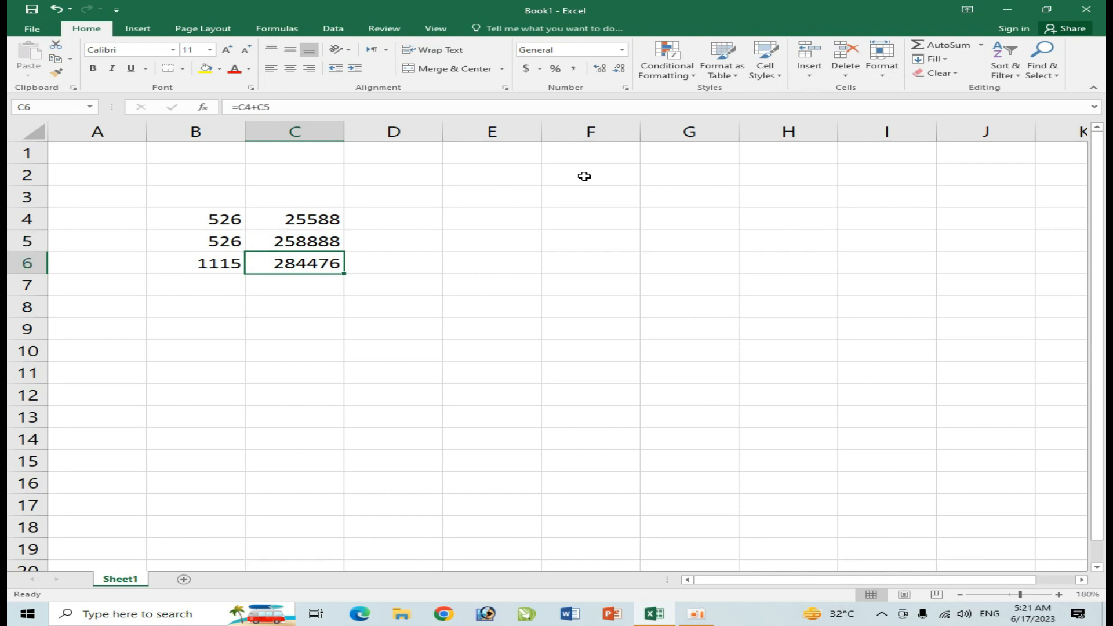
Change the formula in cell C6 to multiply the two inputs with =C4*C5.
double_click(314, 267)
click(320, 321)
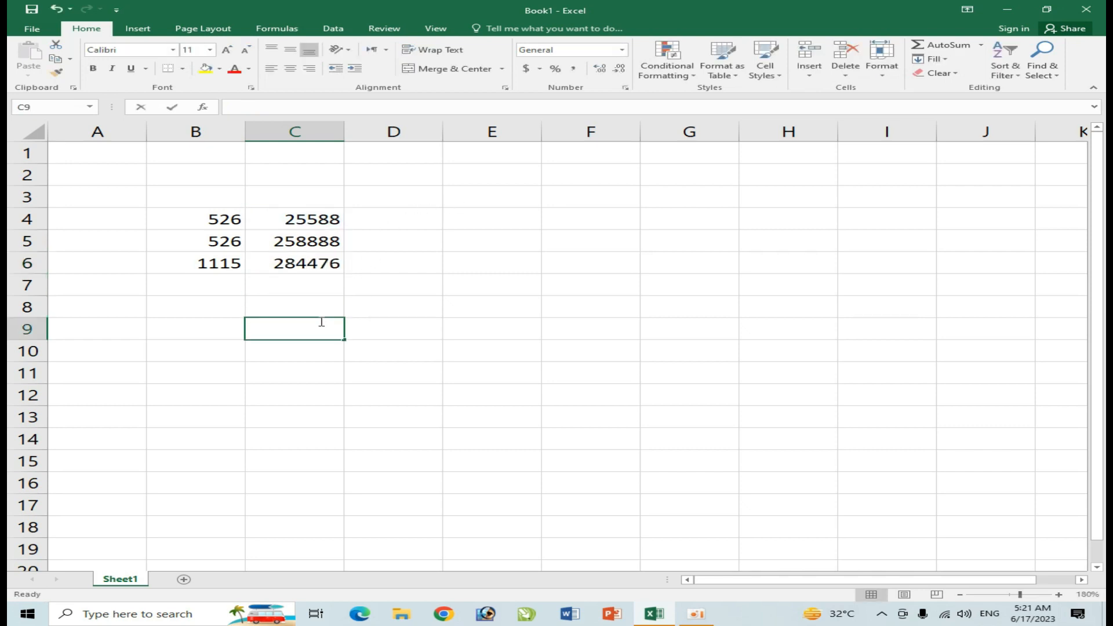
click(303, 266)
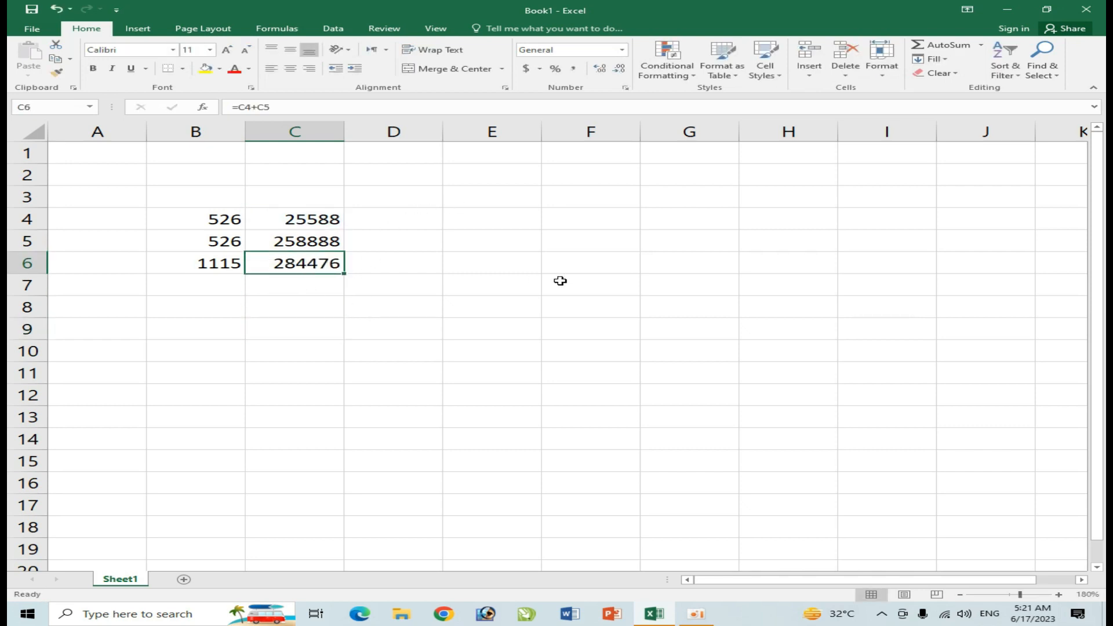
key(F2)
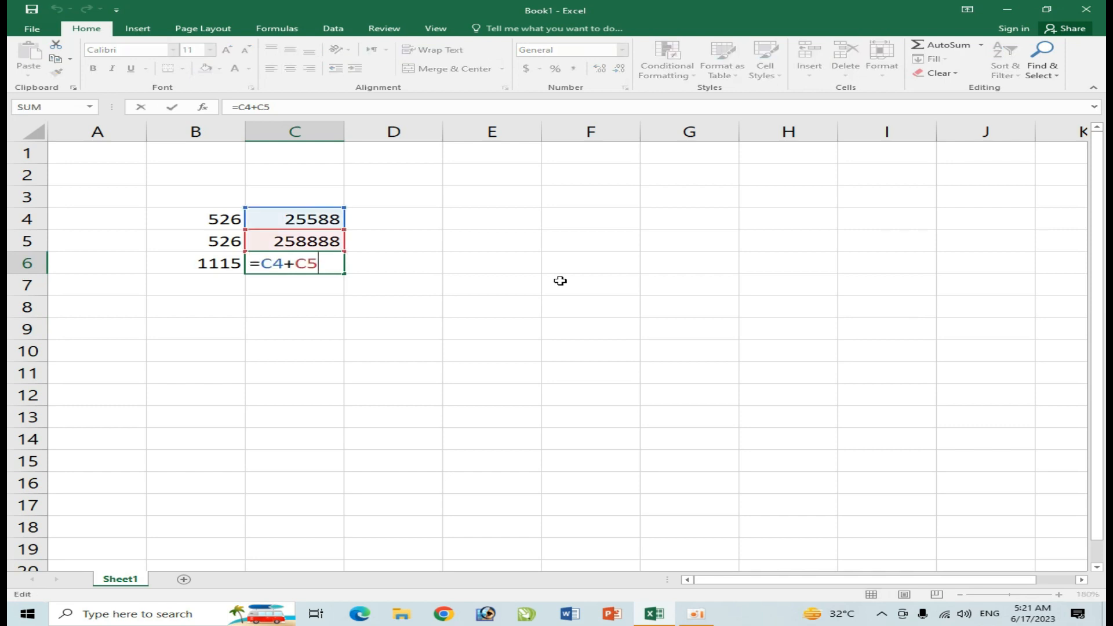
key(Left)
key(Left)
key(BackSpace)
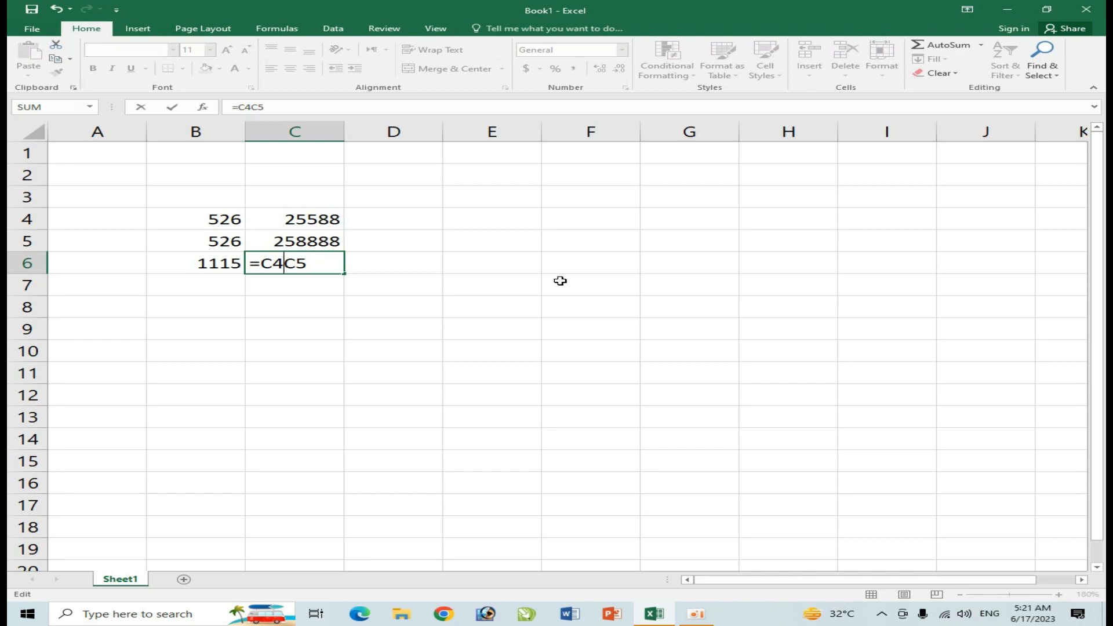
text(*)
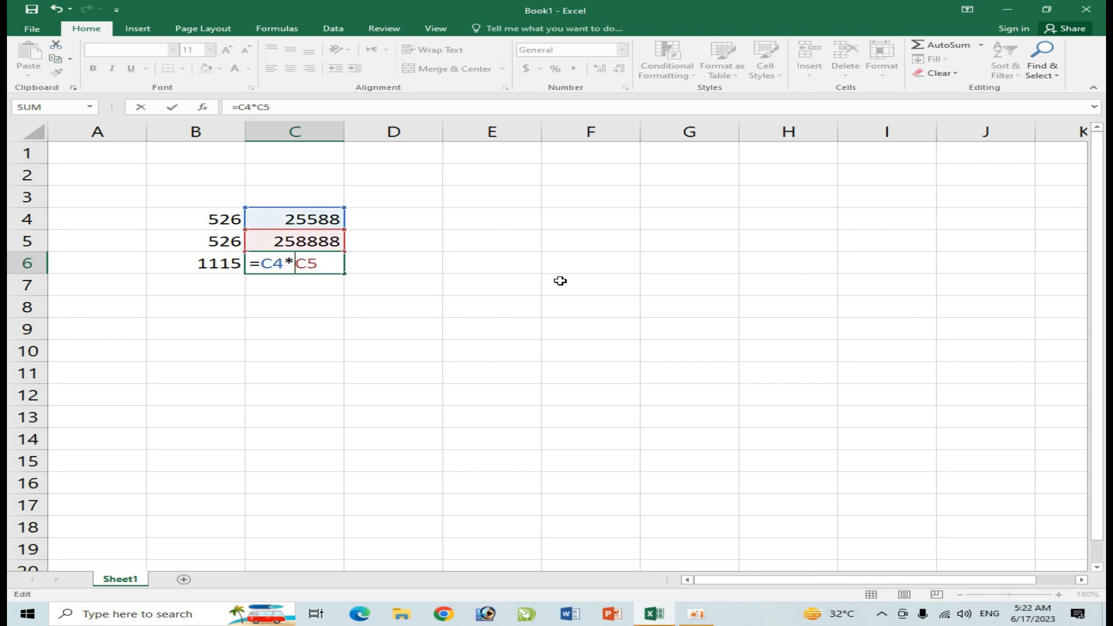
key(Return)
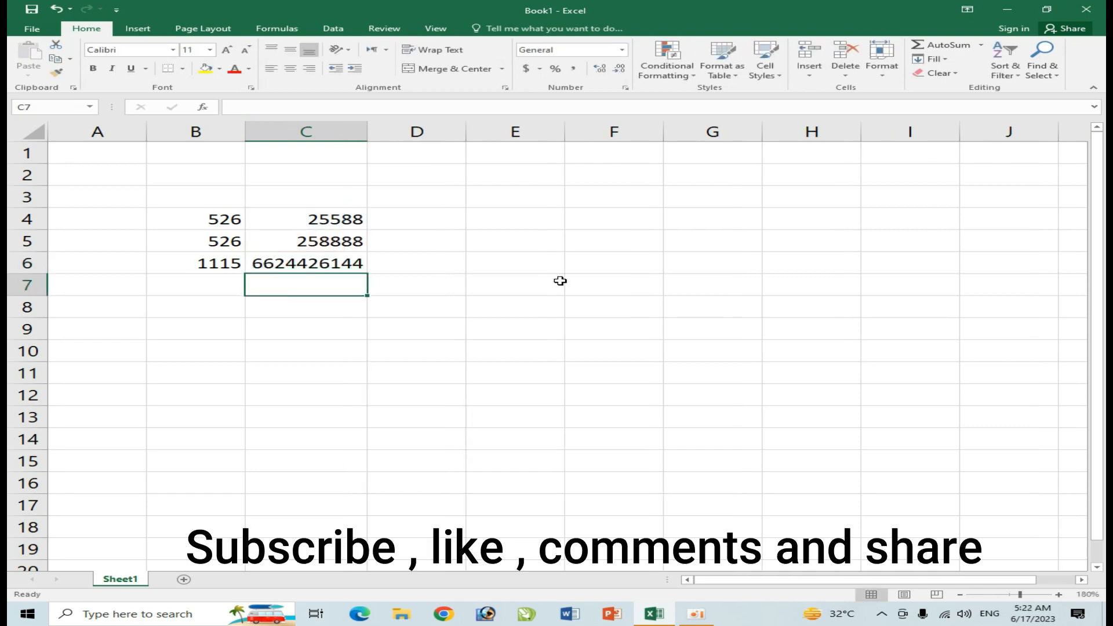
Edit the formula in cell C6 to subtract the second input from the first with =C4-C5.
key(Up)
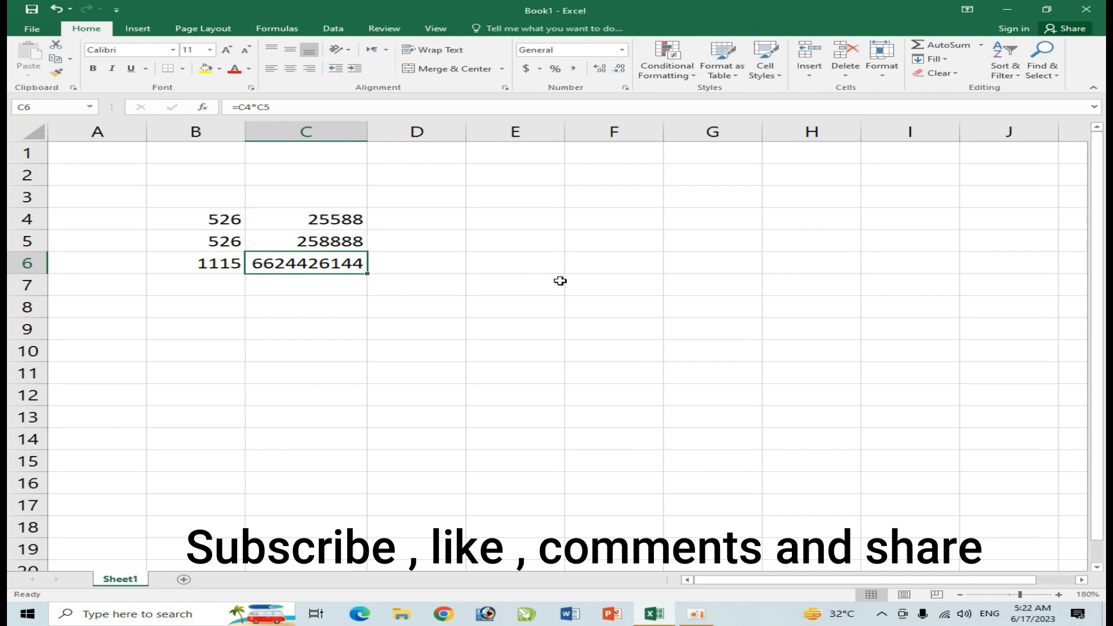
key(F2)
key(Left)
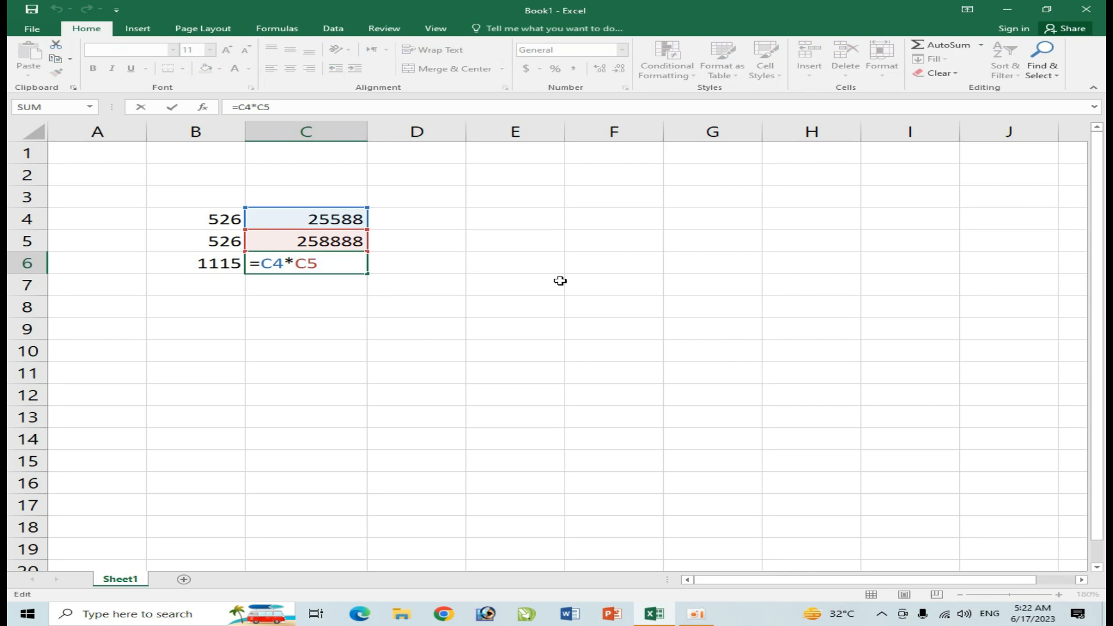
key(BackSpace)
text(-)
key(Return)
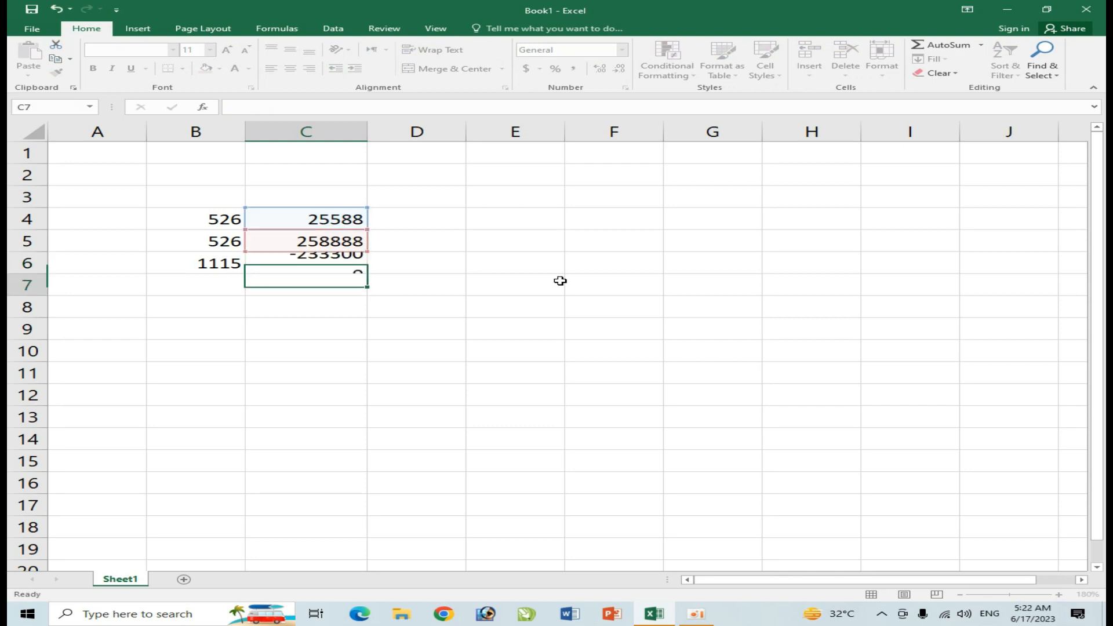
Edit the formula in cell C6 to divide the first input by the second with =C4/C5.
key(Up)
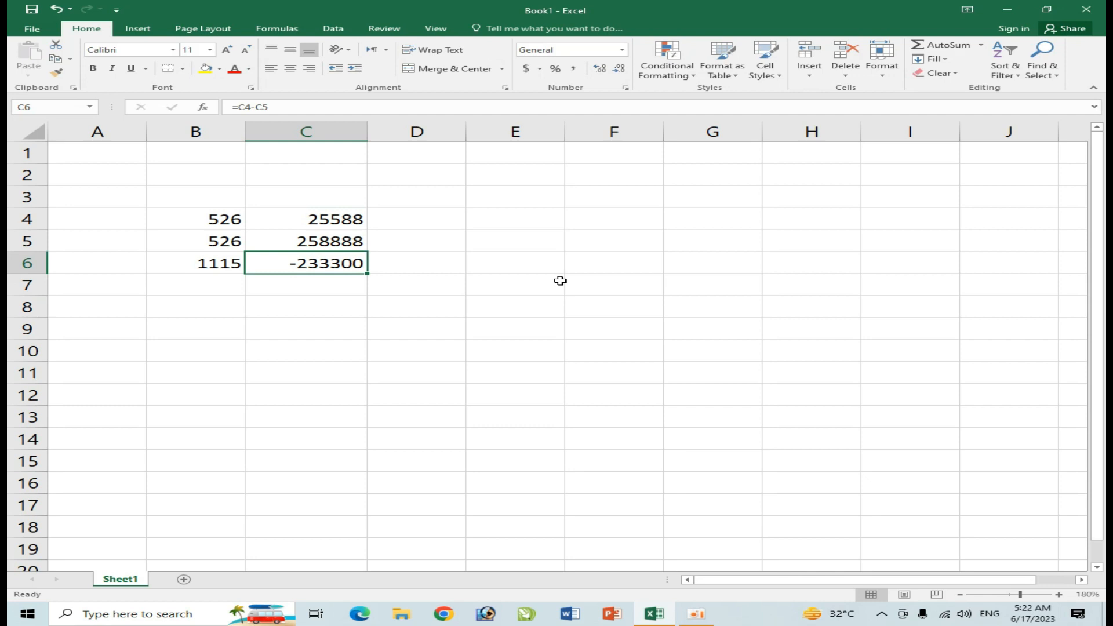
key(F2)
key(Left)
key(Left)
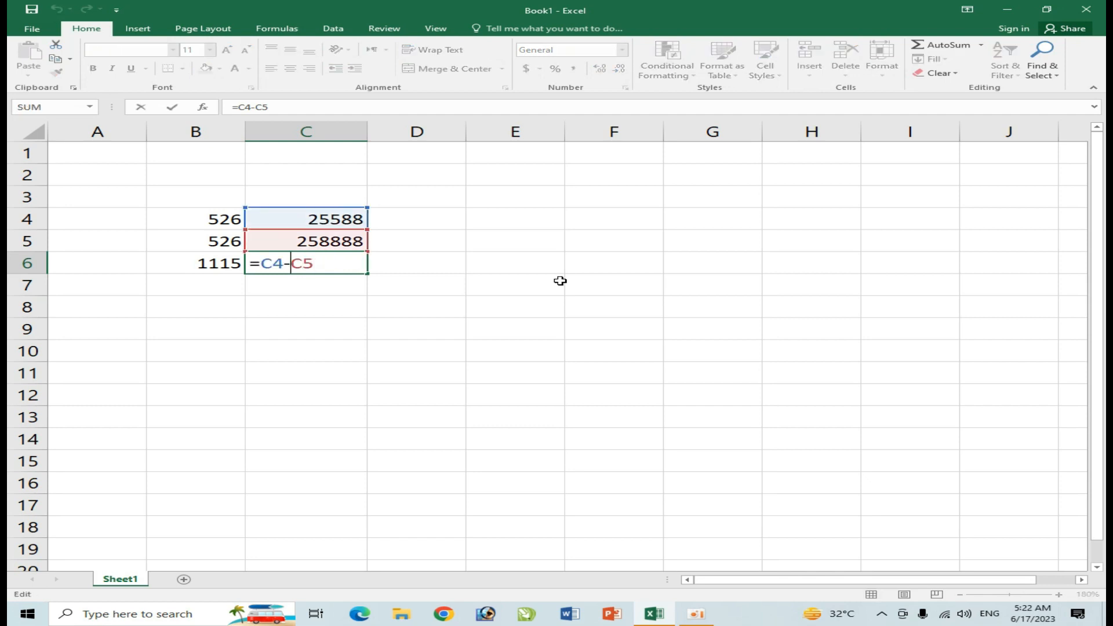
key(BackSpace)
text(/)
key(Return)
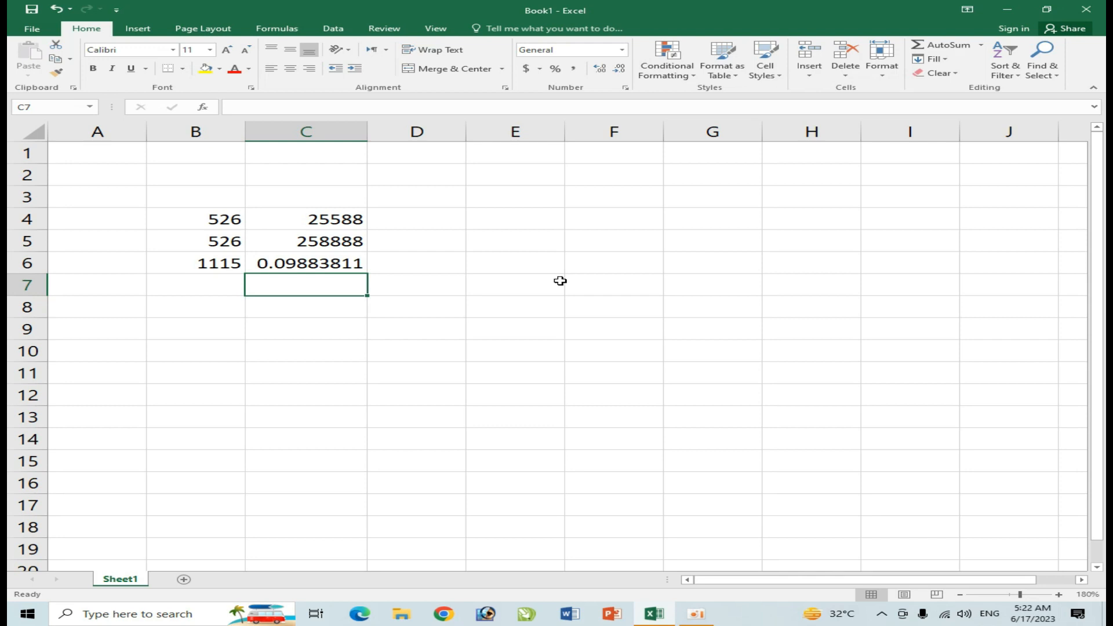
Clear all the numbers and formulas from the range B4:C6.
key(Up)
key(Up)
key(Up)
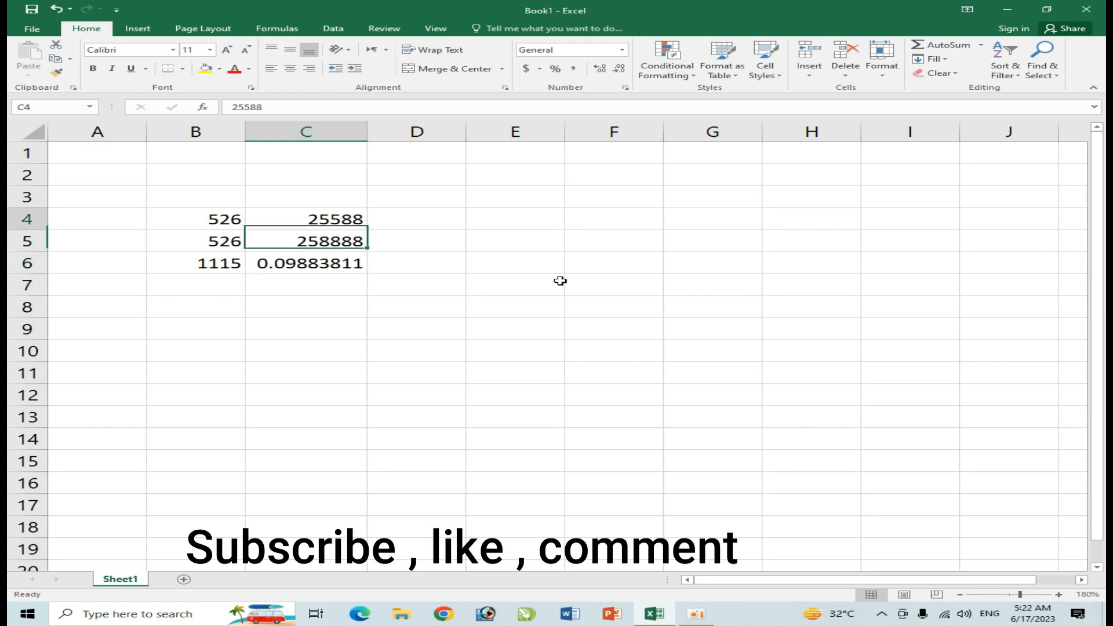
key(Left)
key(shift+Right)
key(shift+Down)
key(shift+Down)
key(Delete)
Enter 258, 258, 2557, 256, 255, 258, 3665 and 3658 down column B in cells B2 to B9.
key(Up)
key(Up)
key(Up)
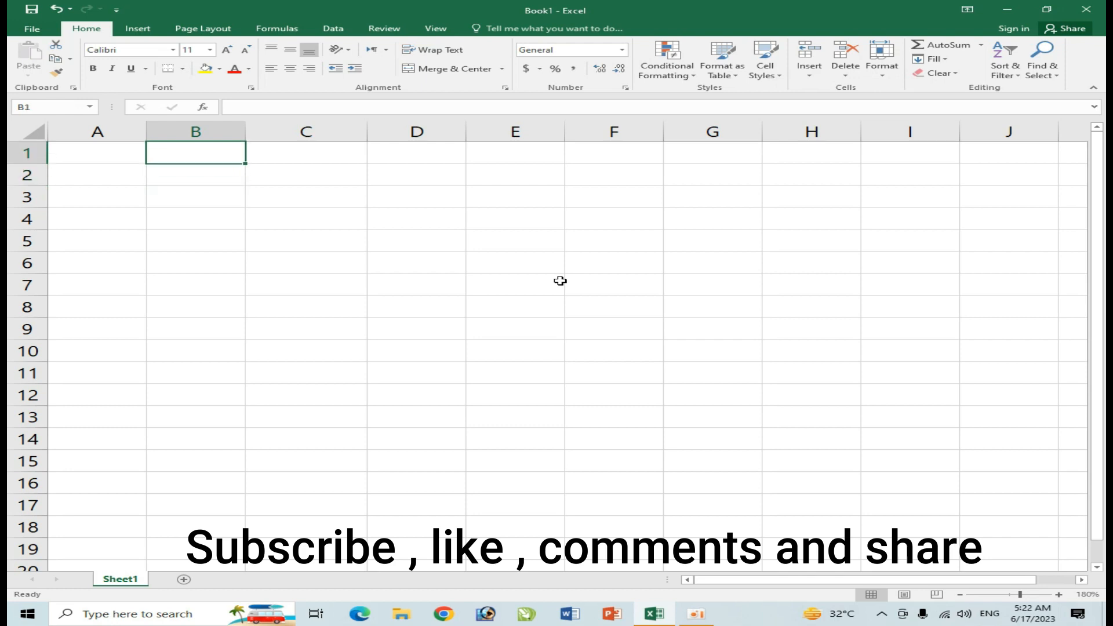
key(Down)
key(Up)
key(Down)
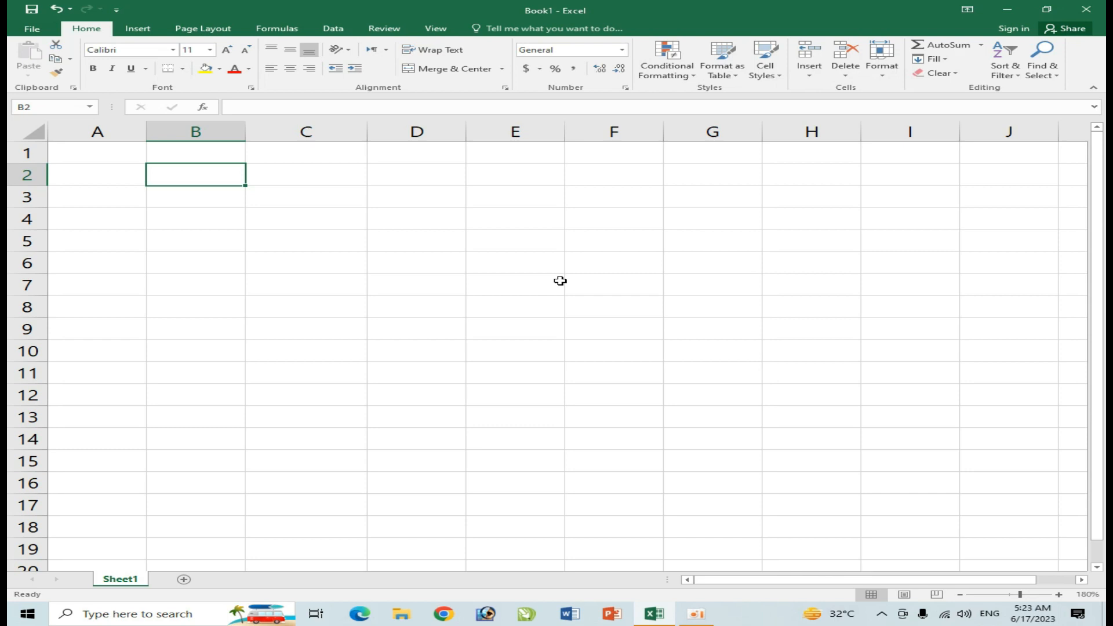
text(258)
key(Return)
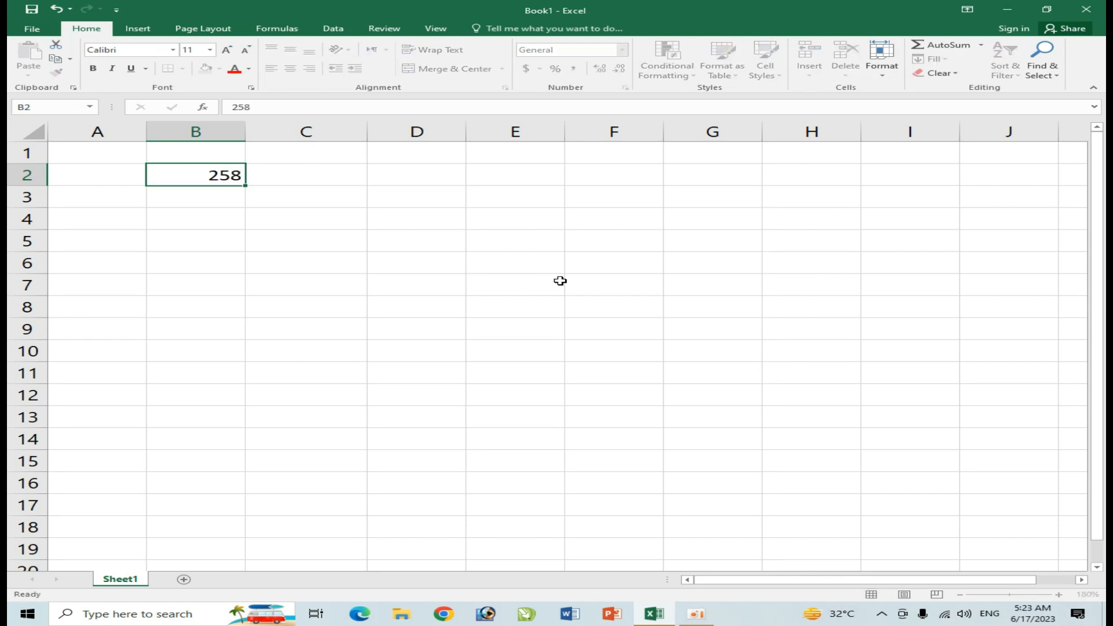
text(258)
key(Return)
text(2557)
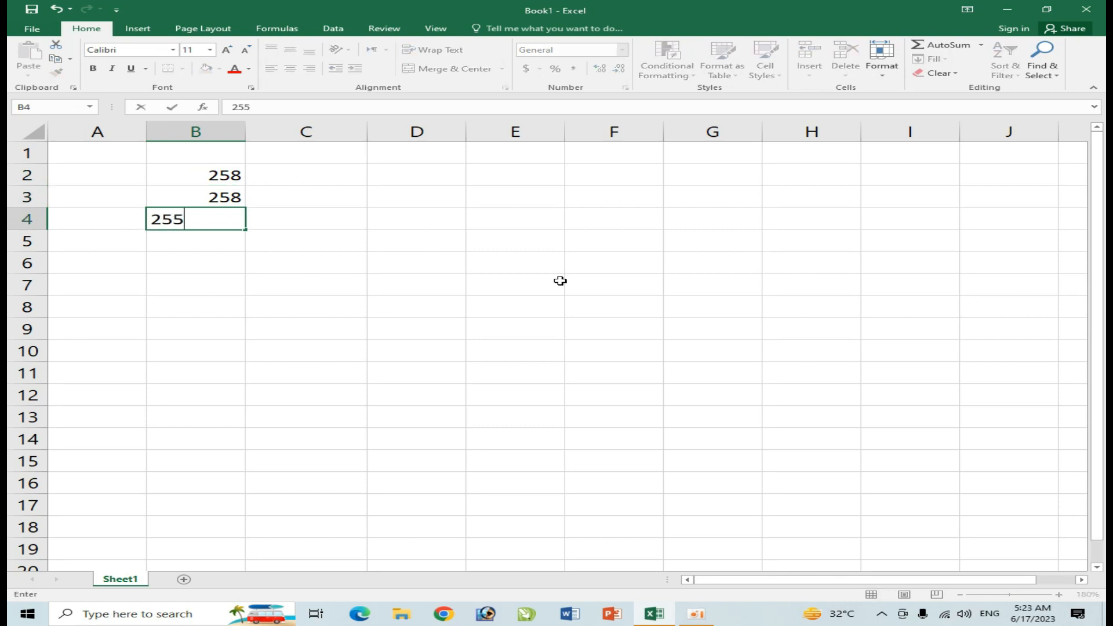
key(Return)
text(256)
key(Return)
text(255)
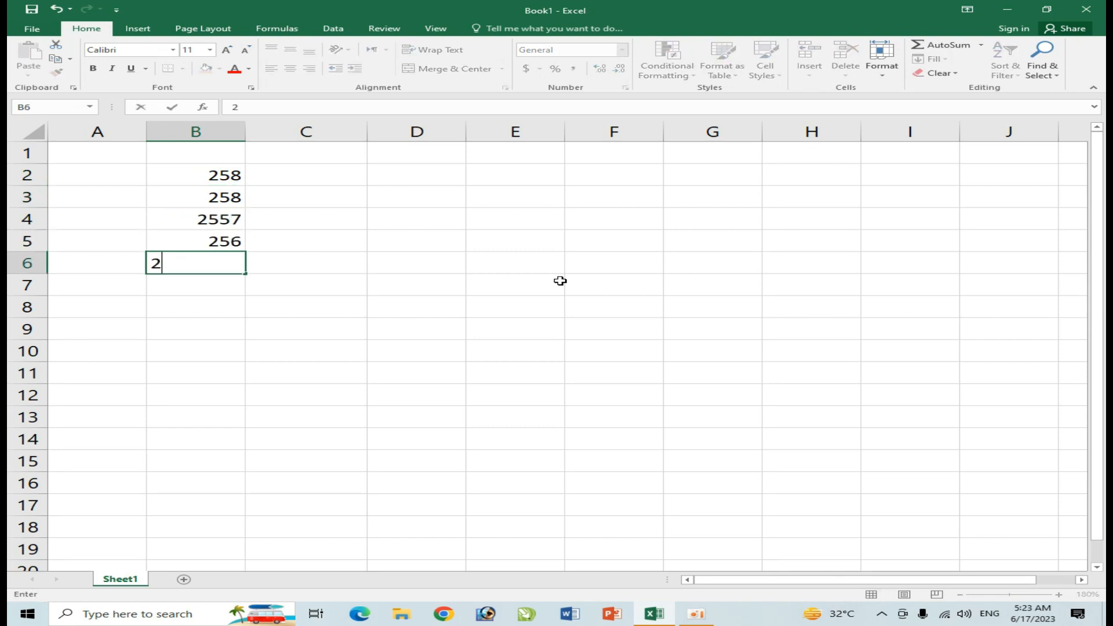
key(Return)
text(258)
key(Return)
text(3665)
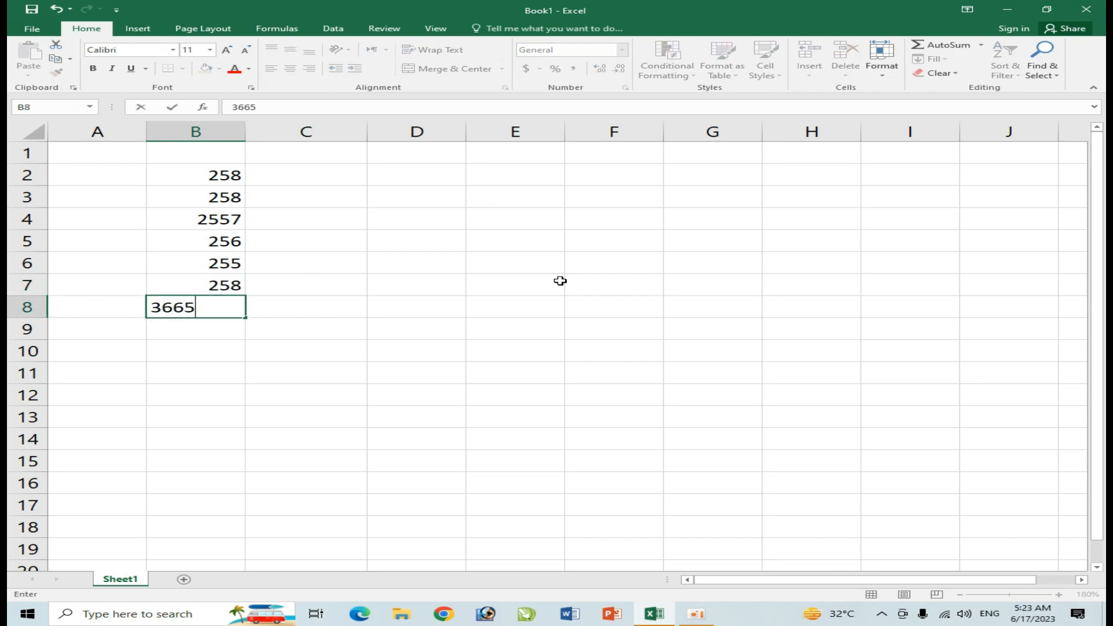
key(Return)
text(3658)
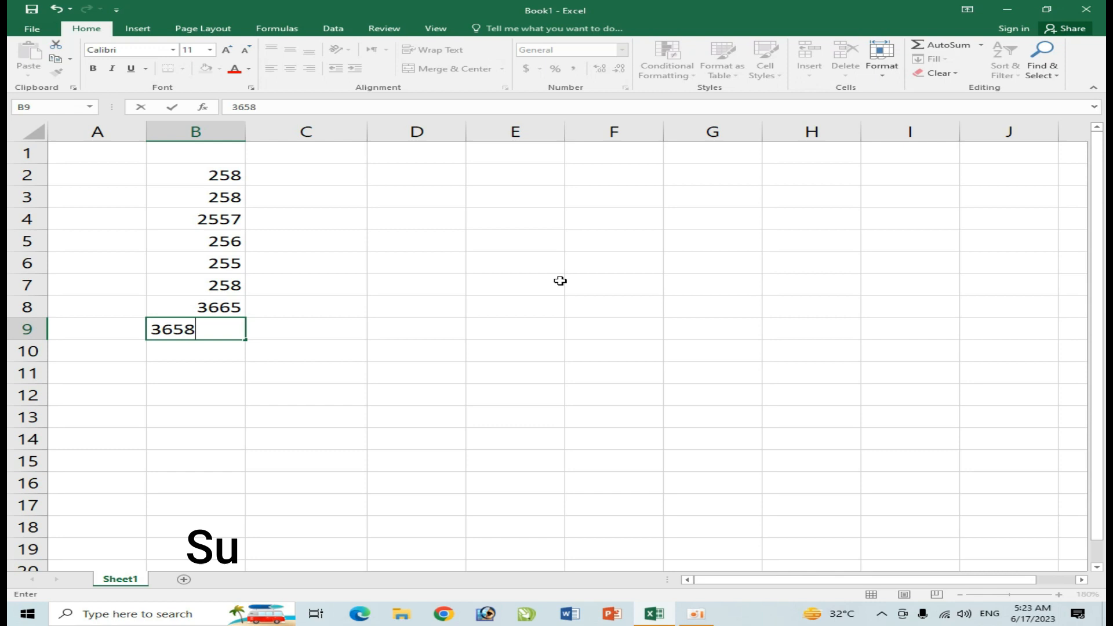
key(Return)
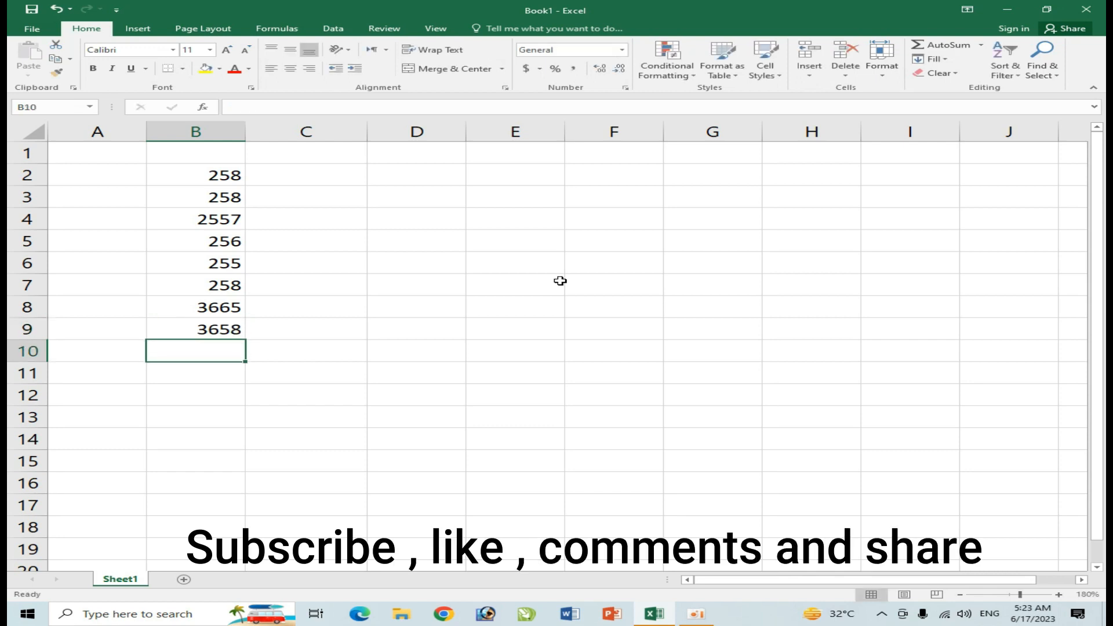
text(=()
key(BackSpace)
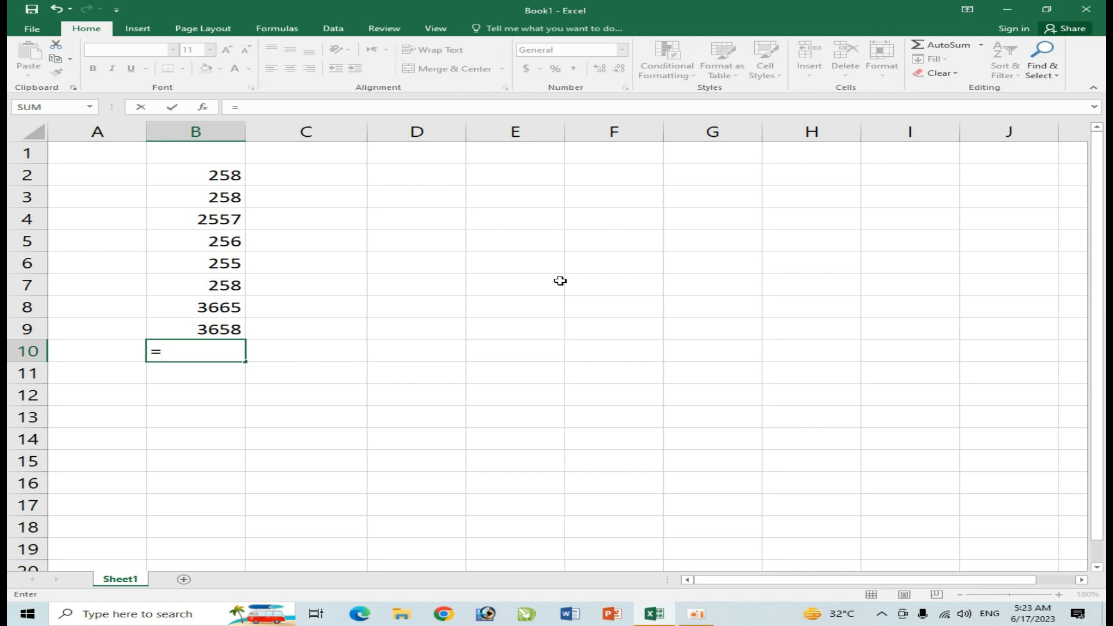
text(b2+)
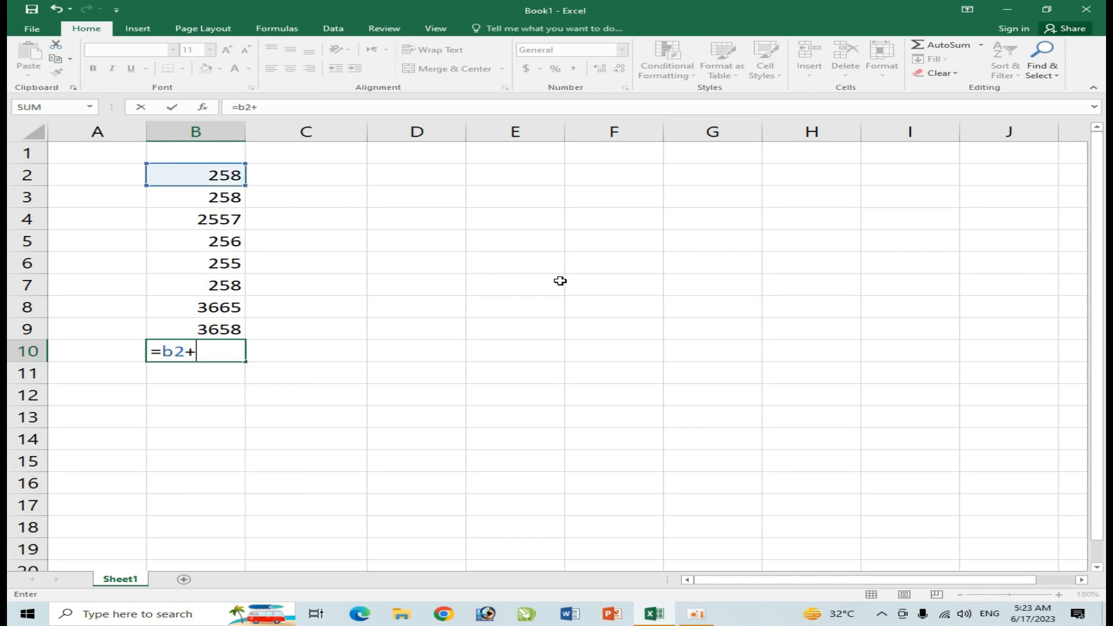
text(b)
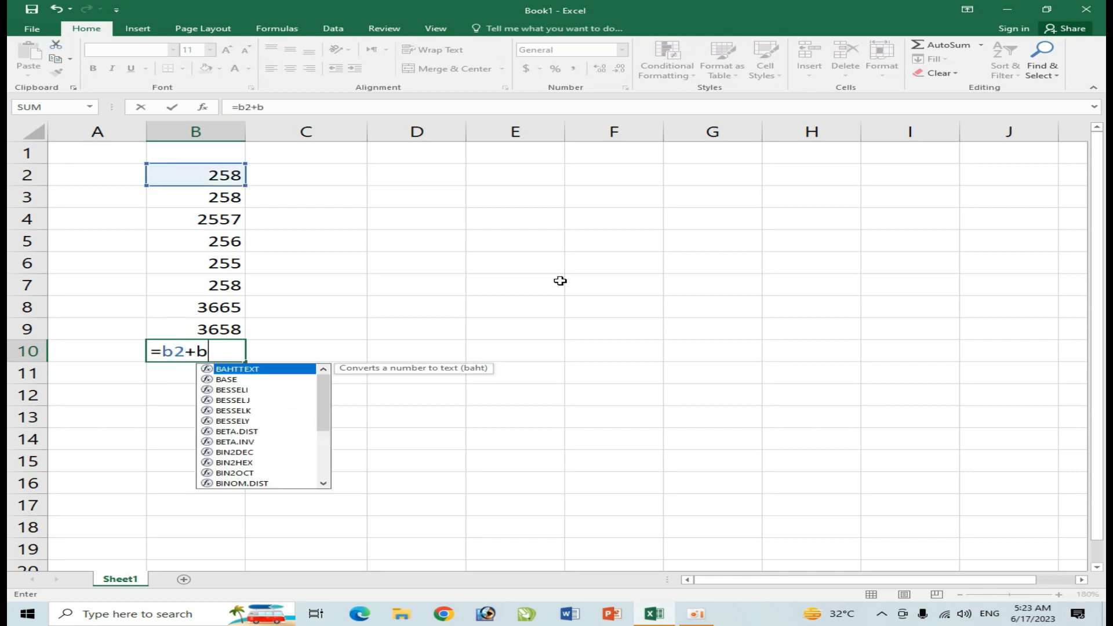
text(3+)
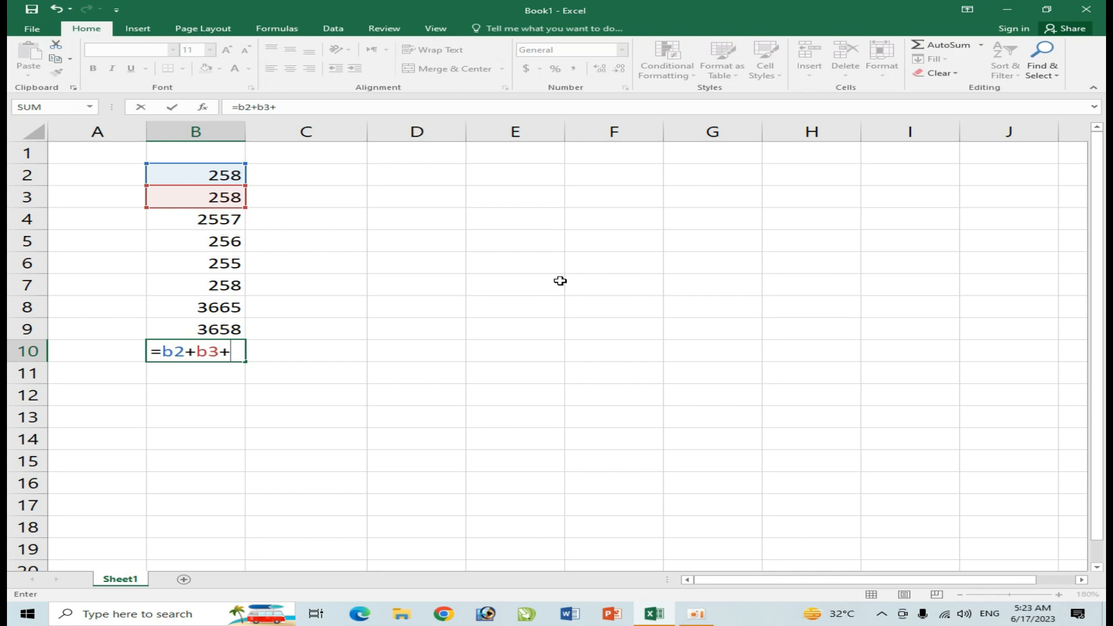
text(b4+)
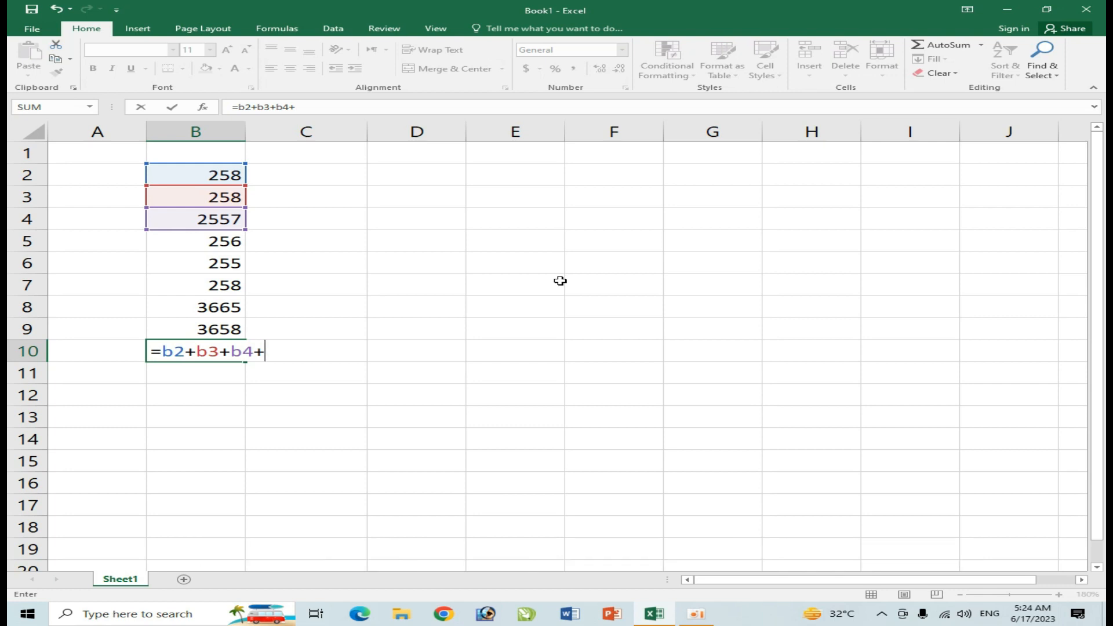
key(BackSpace)
key(BackSpace)
key(BackSpace)
key(BackSpace)
key(BackSpace)
key(BackSpace)
key(BackSpace)
key(BackSpace)
key(BackSpace)
key(BackSpace)
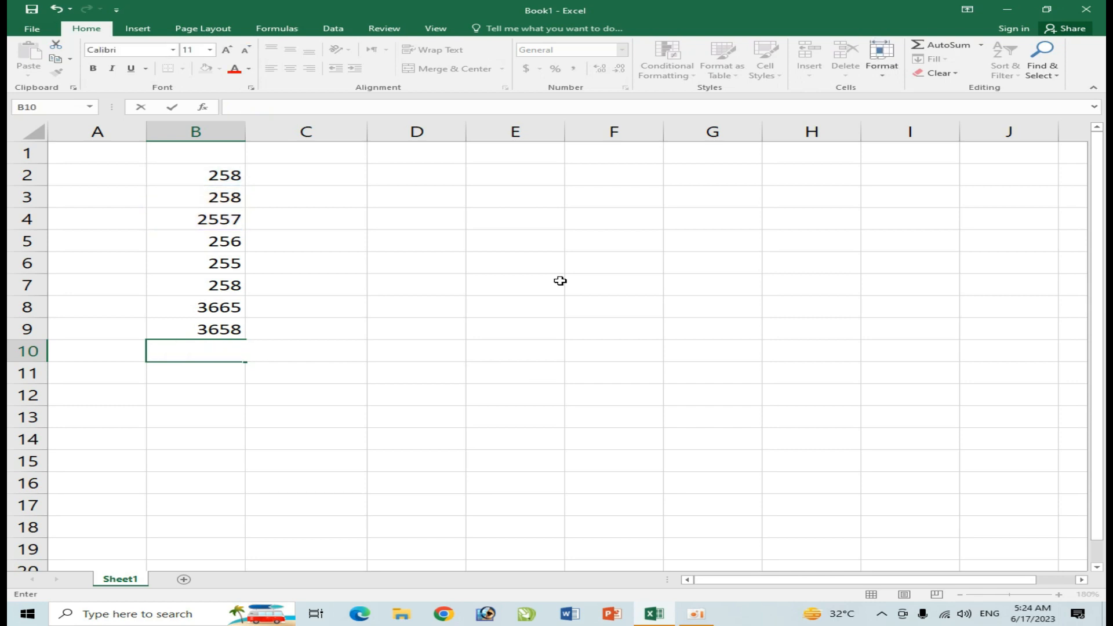
Total the numbers in B2 to B9 by entering the formula =sum(b2:b9) in cell B10.
text(=)
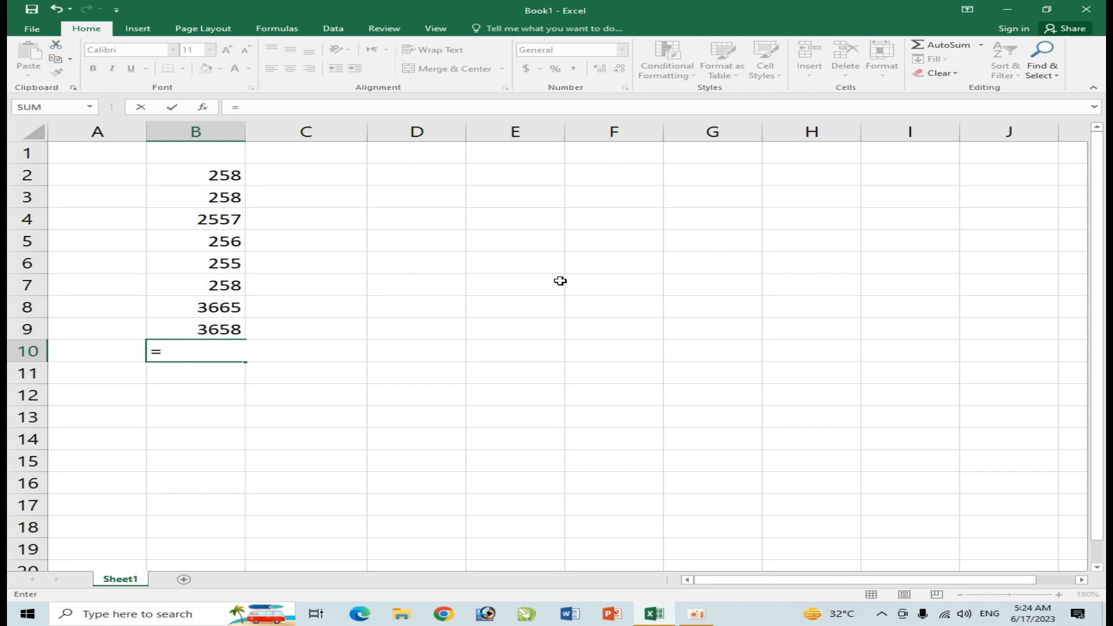
text(s)
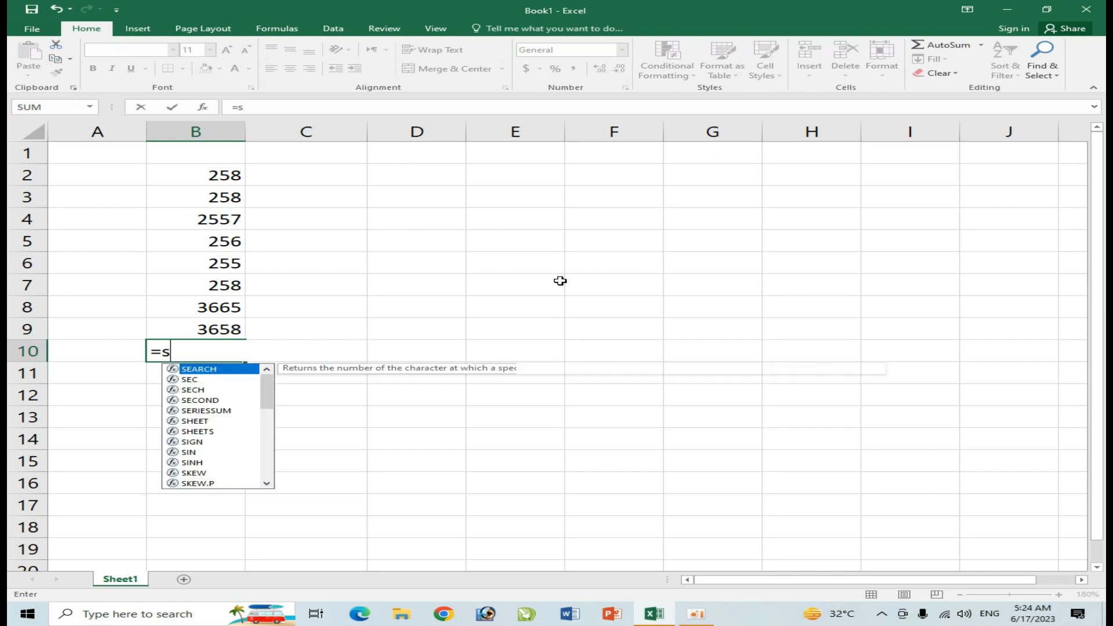
text(um()
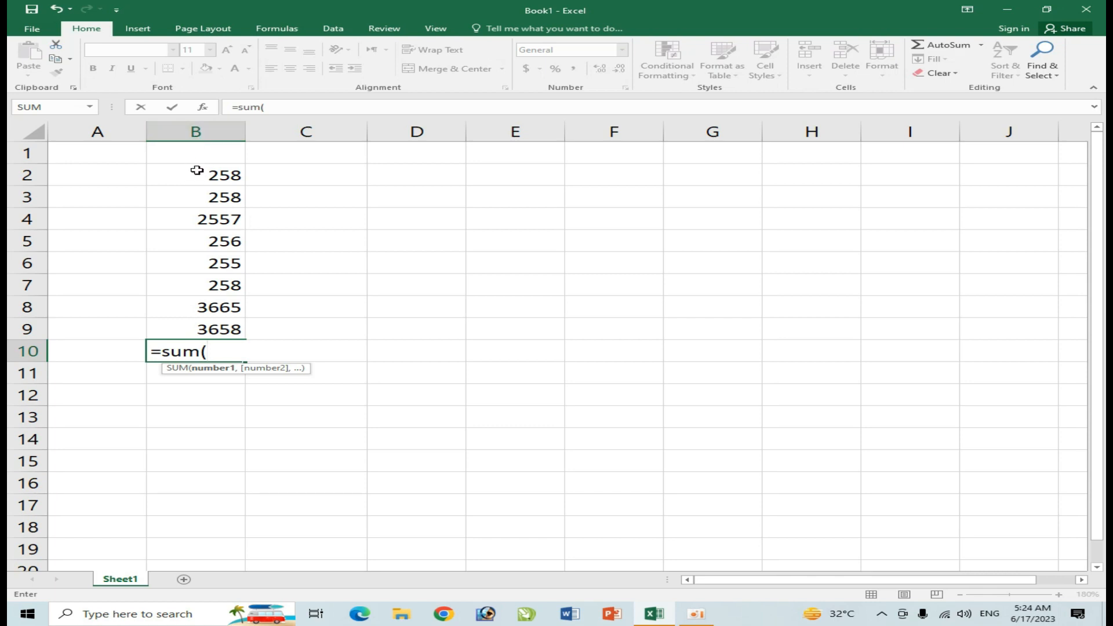
text(b2)
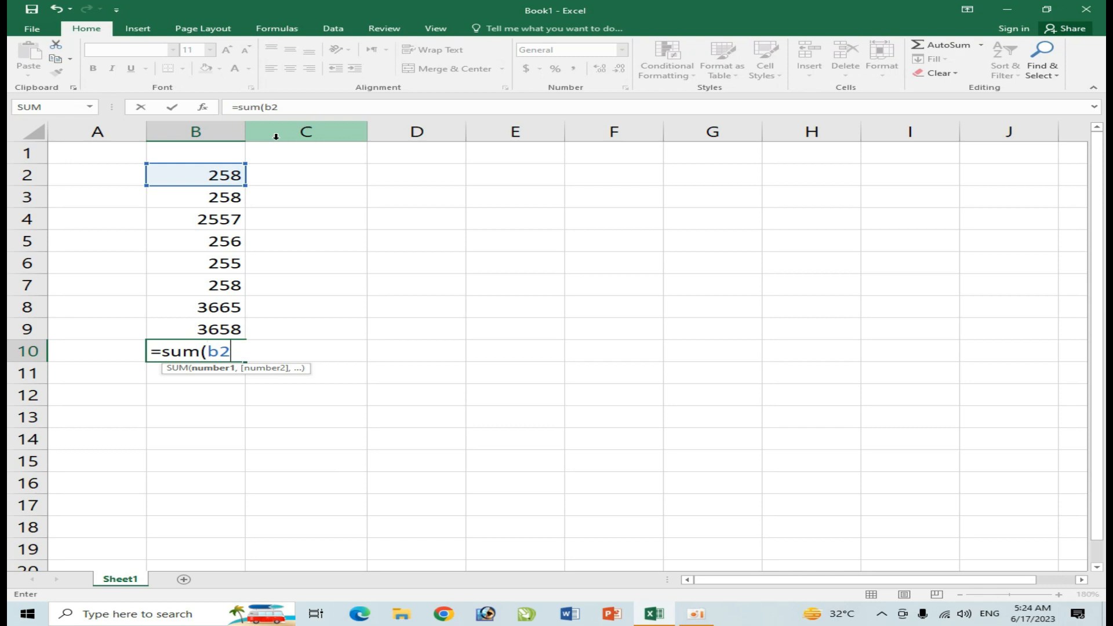
text(:)
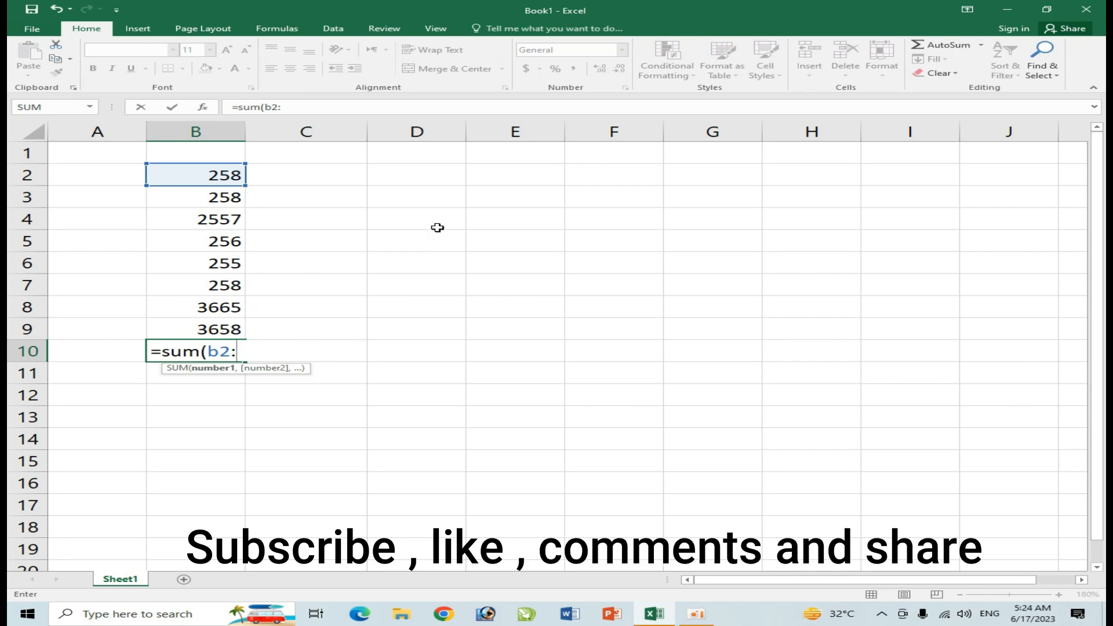
text(b9)
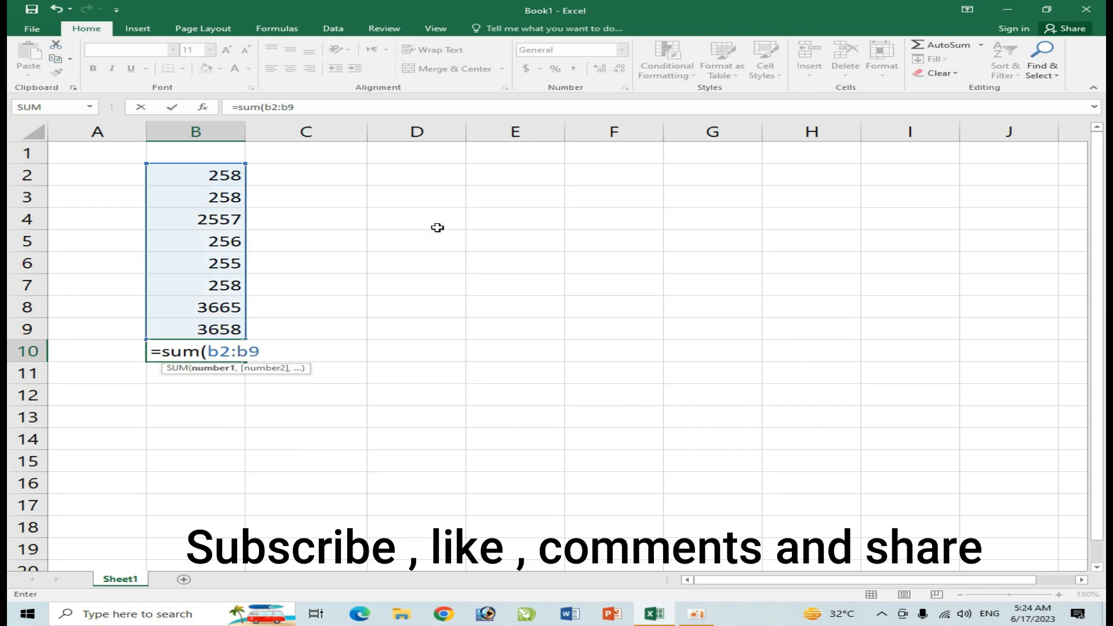
text())
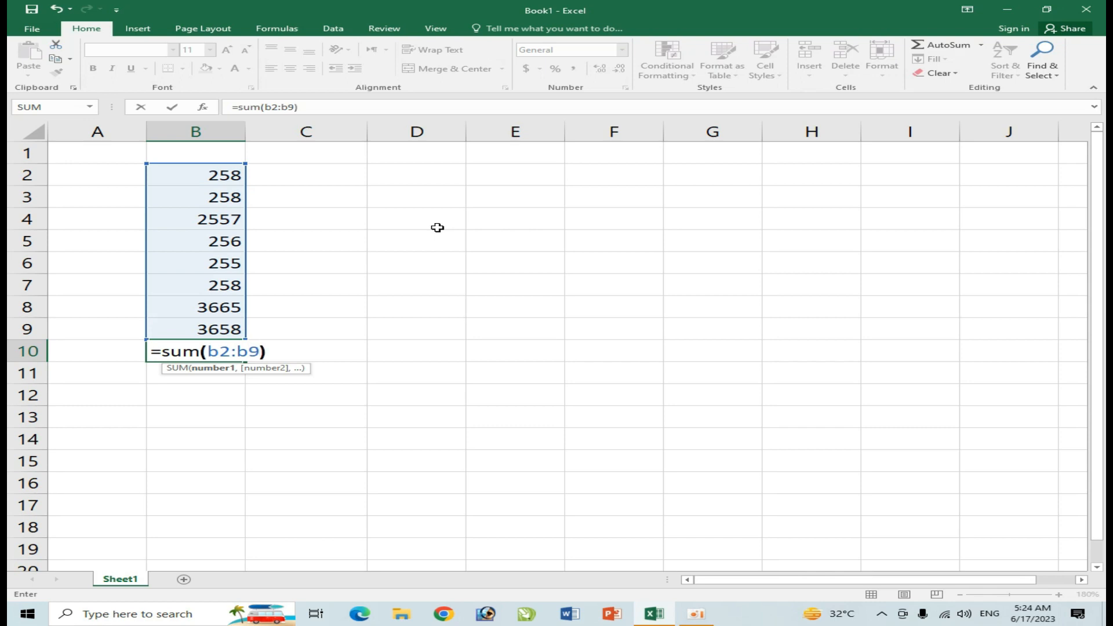
key(Return)
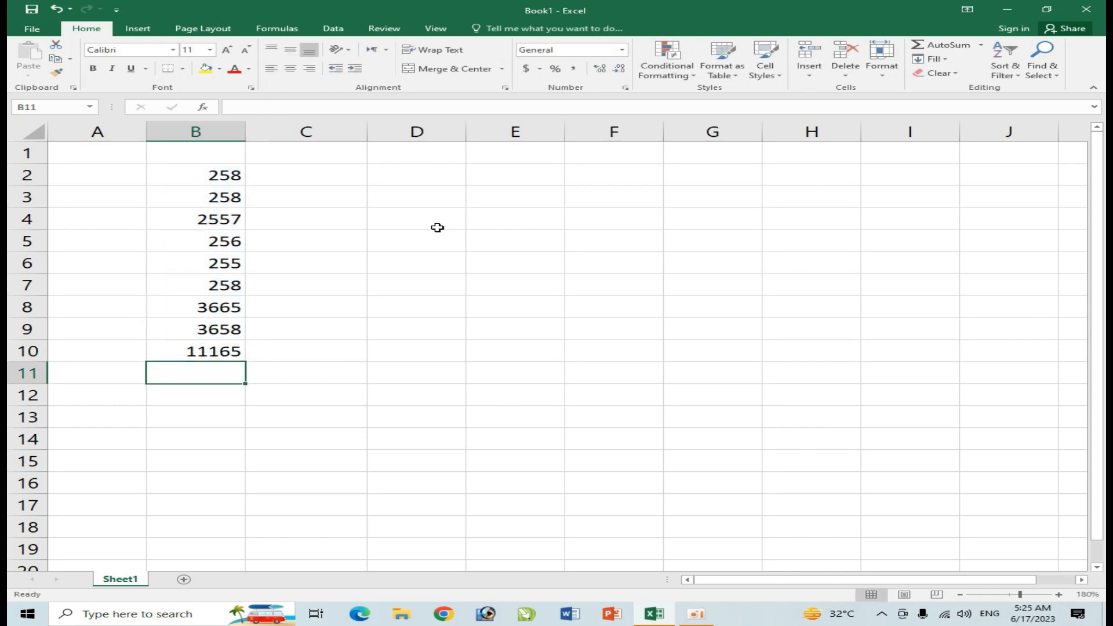
Erase the whole SUM formula from cell B10, leaving the numbers above it in place.
click(189, 350)
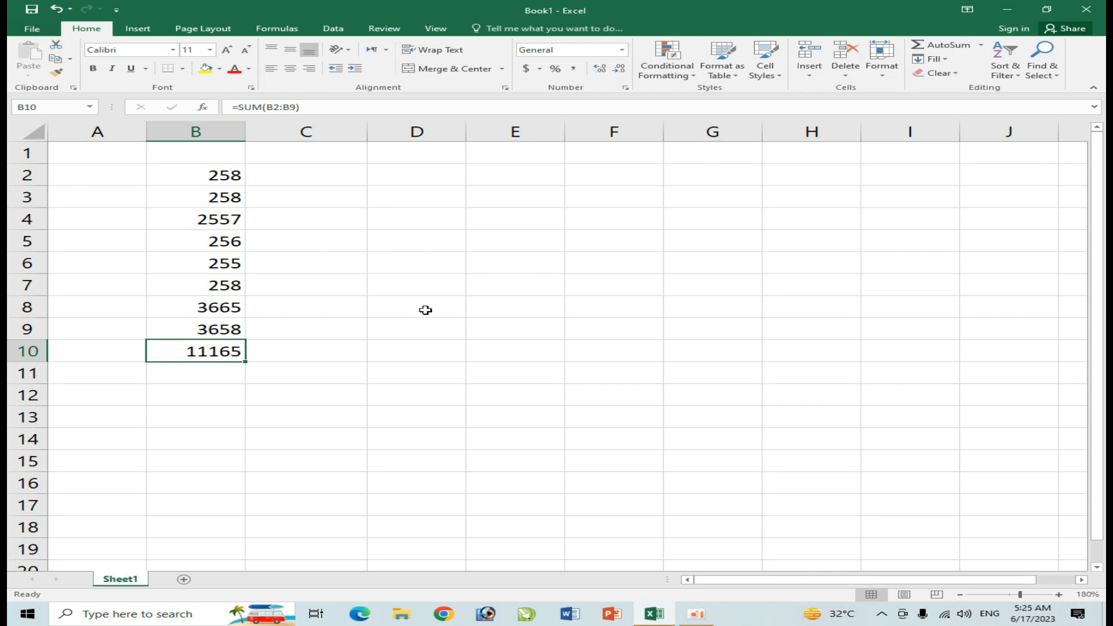
key(F2)
key(Left)
key(Left)
key(Left)
key(Left)
key(Left)
key(Left)
key(Left)
key(Left)
key(Left)
key(Left)
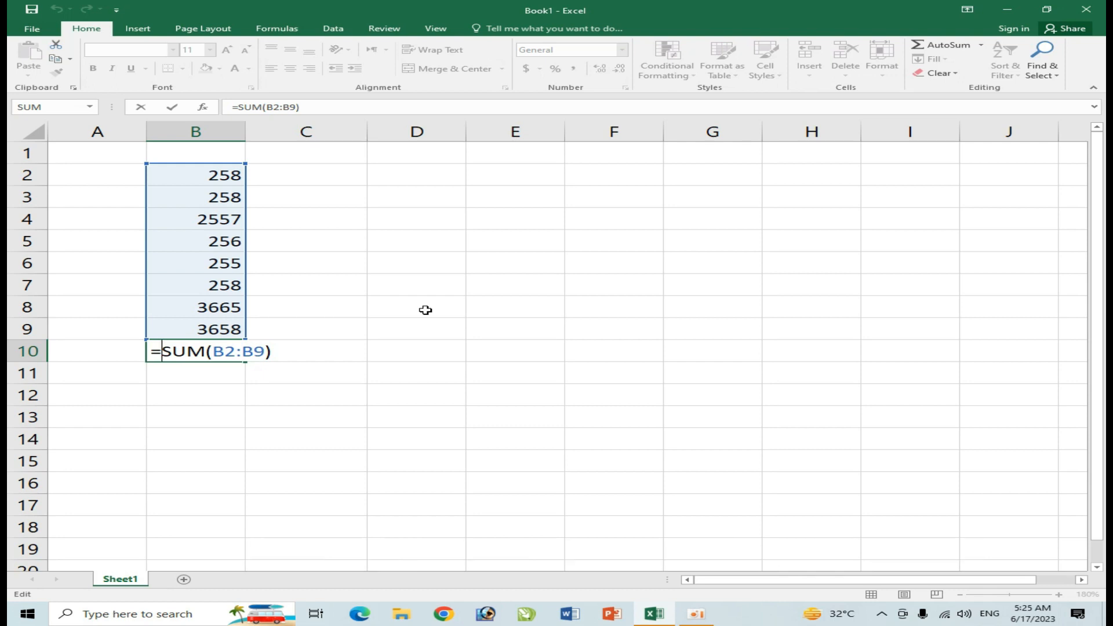
key(Delete)
key(Delete)
key(Delete)
key(Delete)
key(Delete)
key(Delete)
key(Delete)
key(Delete)
key(Delete)
key(Delete)
key(Delete)
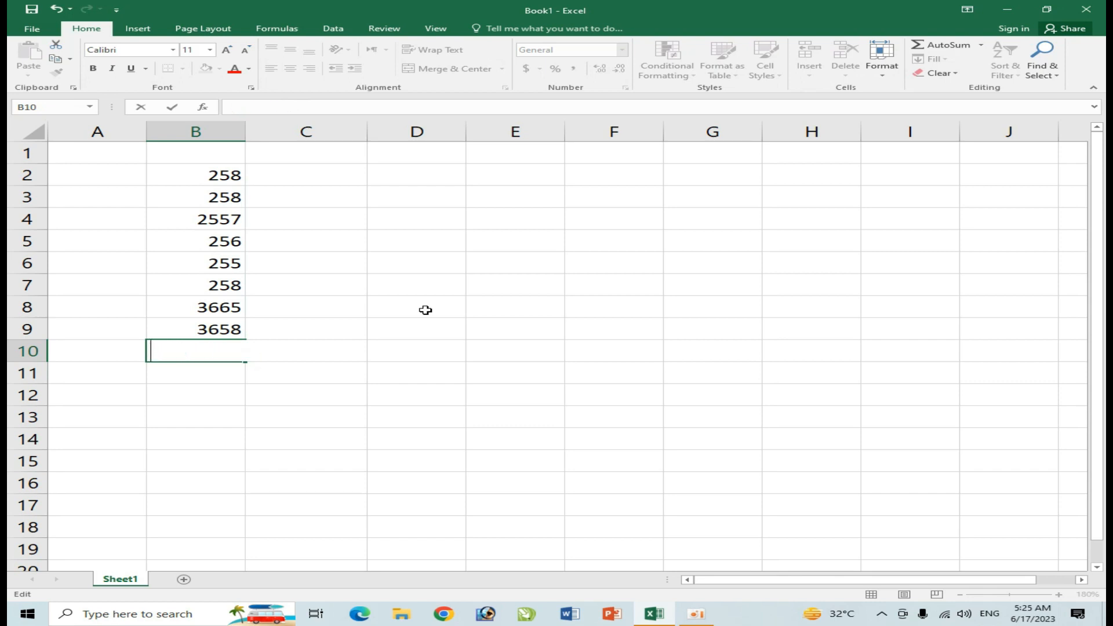
key(Return)
Enter a SUM formula in cell B10 again, picking the range B2:B9 directly on the sheet as its argument.
key(Up)
text(=)
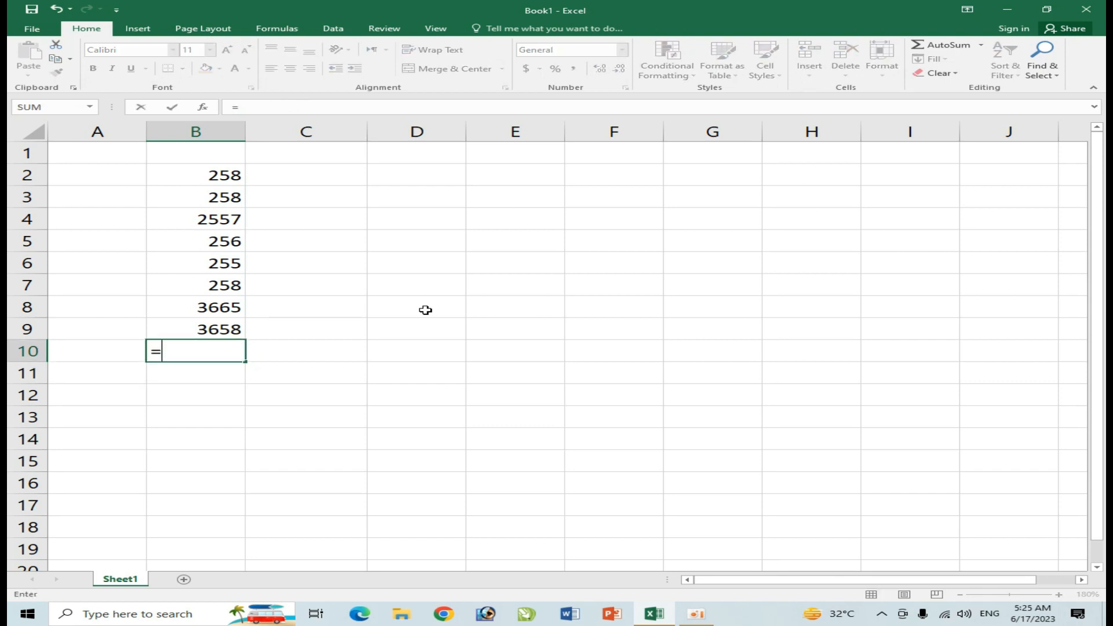
text(sum()
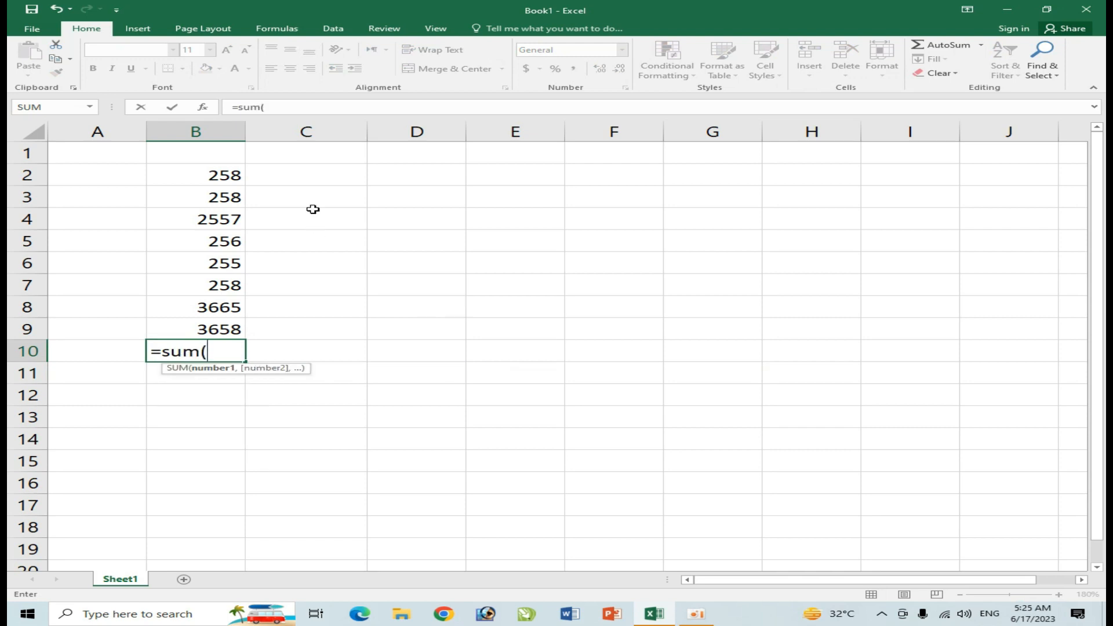
click(189, 174)
drag(189, 174, 201, 326)
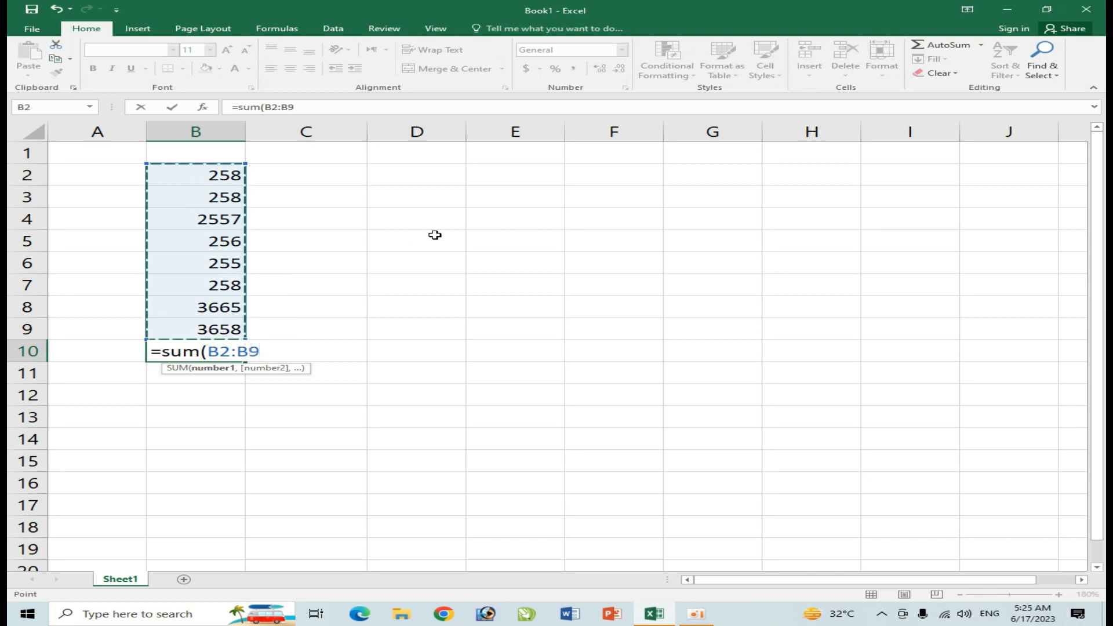
text())
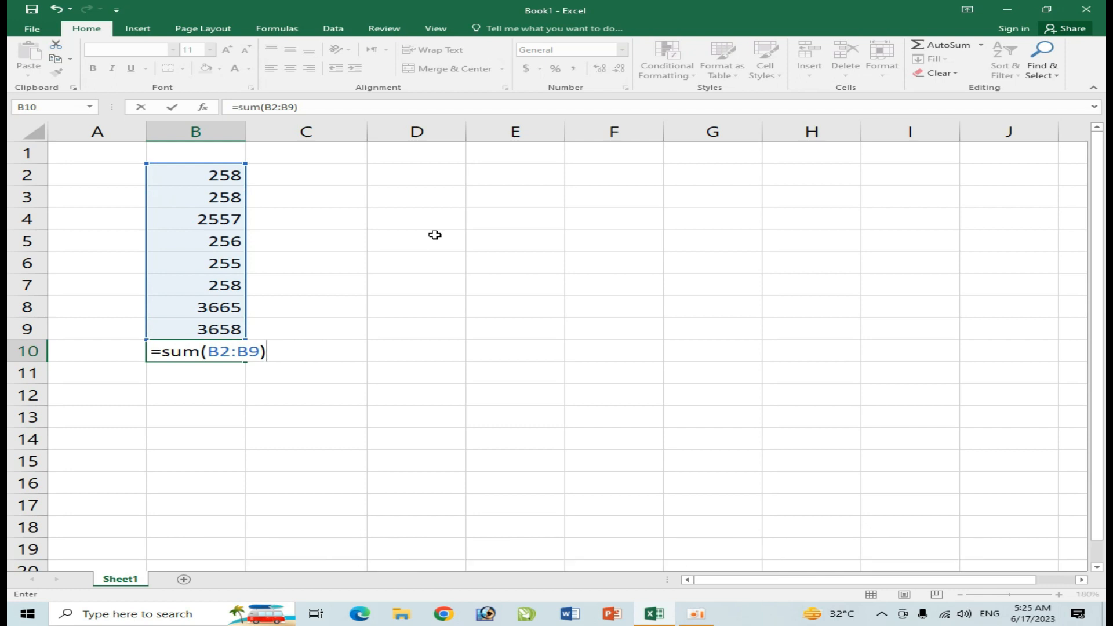
key(Return)
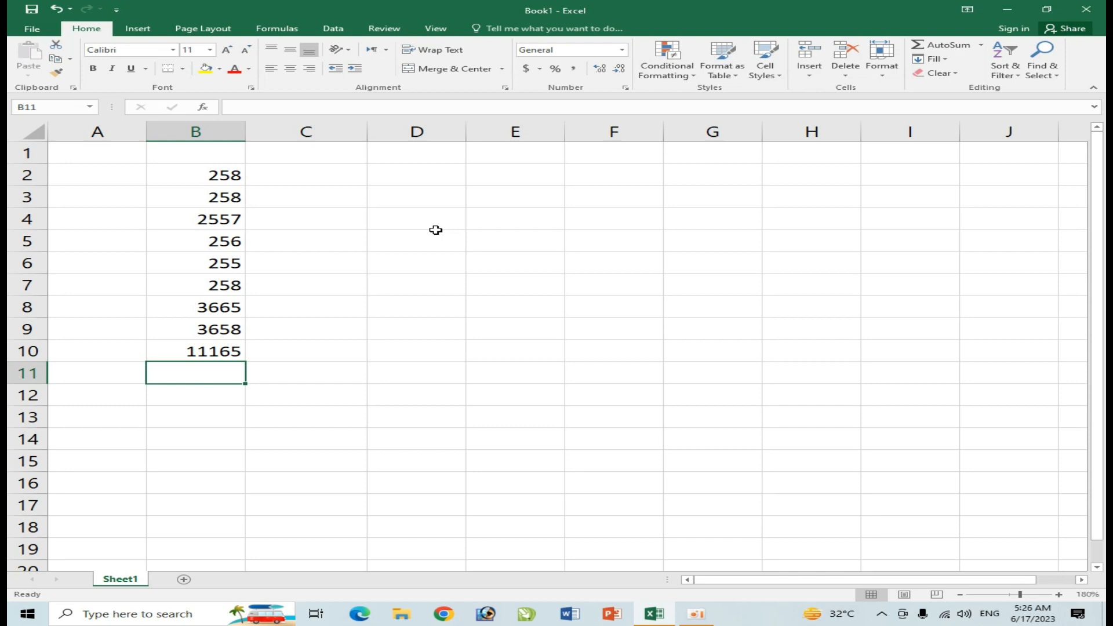
Clear the numbers and the total from the range B2:B10 and return to cell A1.
key(Up)
key(Up)
key(Up)
key(Up)
key(Up)
key(Up)
key(Up)
key(Up)
key(Up)
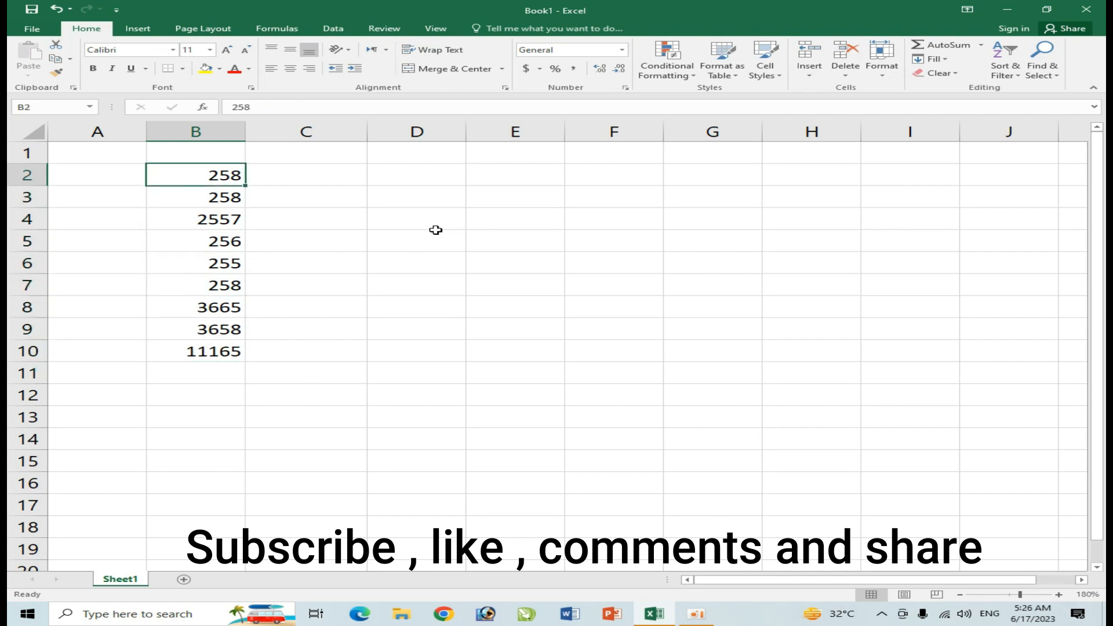
key(shift+Down)
key(shift+Down)
key(shift+Down)
key(shift+Down)
key(shift+Down)
key(shift+Down)
key(shift+Down)
key(shift+Down)
key(shift+Down)
key(shift+Down)
key(shift+Down)
key(shift+Up)
key(shift+Up)
key(Delete)
key(ctrl+Home)
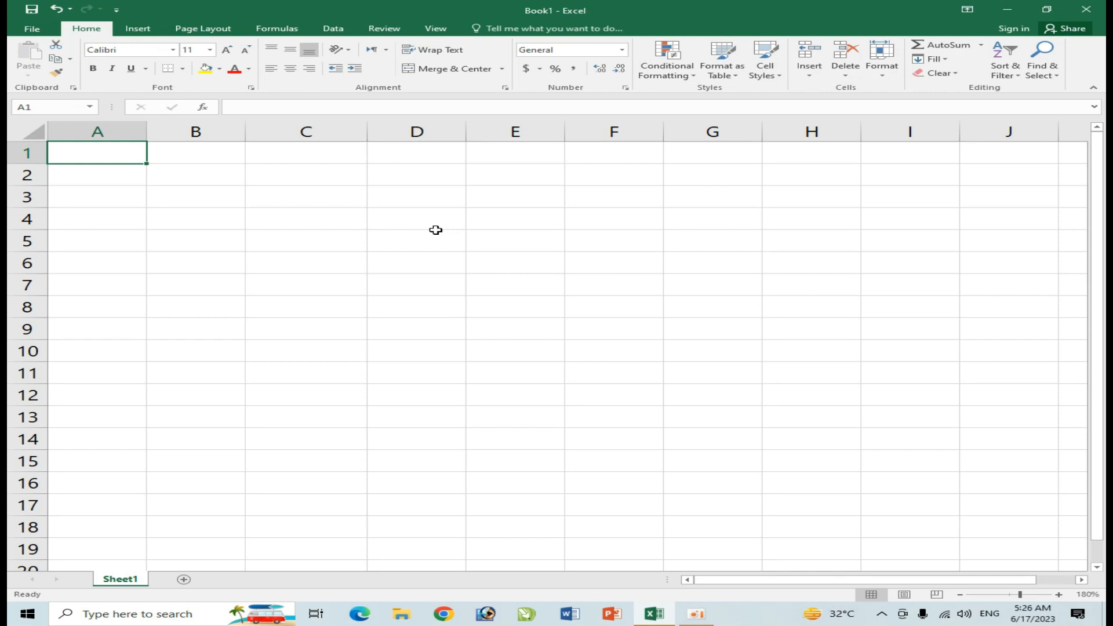
Enter the column headings Items, Price, Quantity and Total across cells A1 to D1.
text(Items)
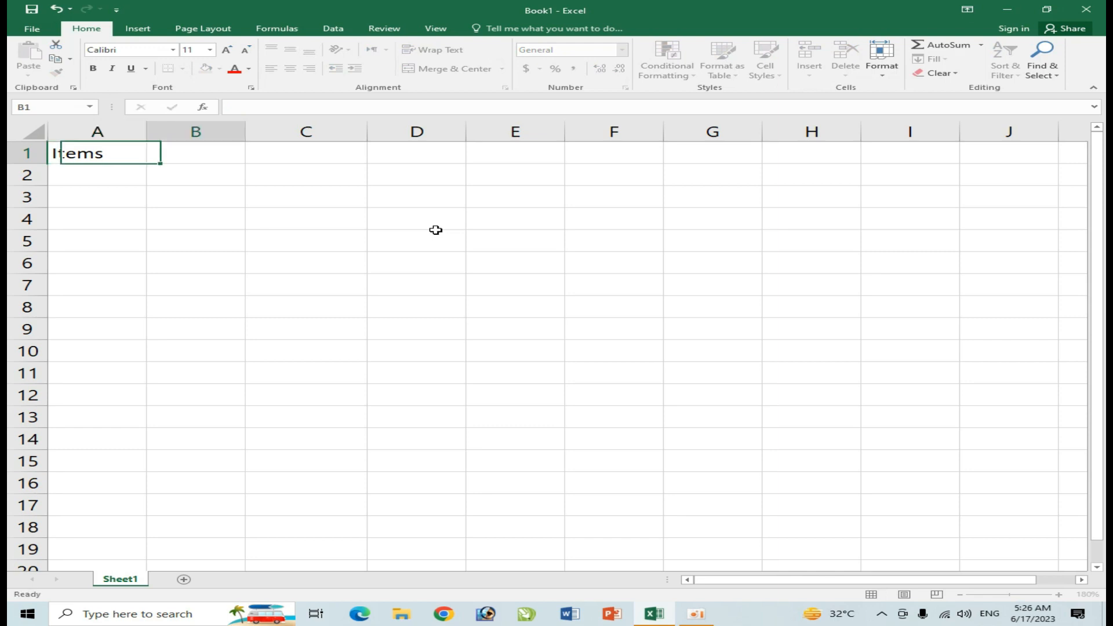
key(Tab)
text(Qu)
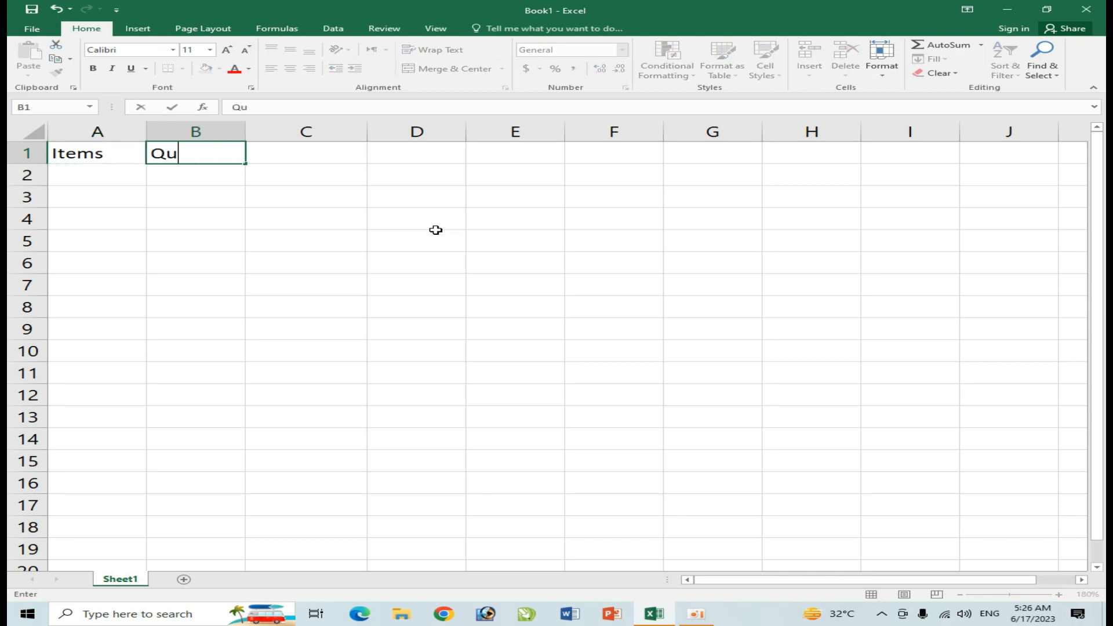
key(BackSpace)
key(BackSpace)
text(P)
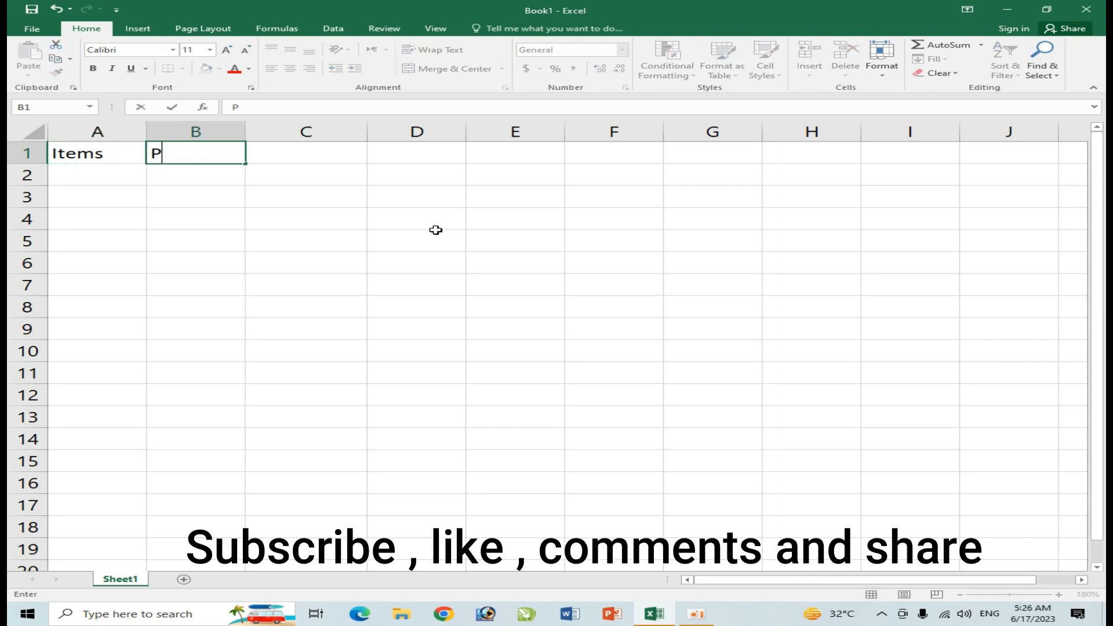
text(ric)
text(e)
key(Tab)
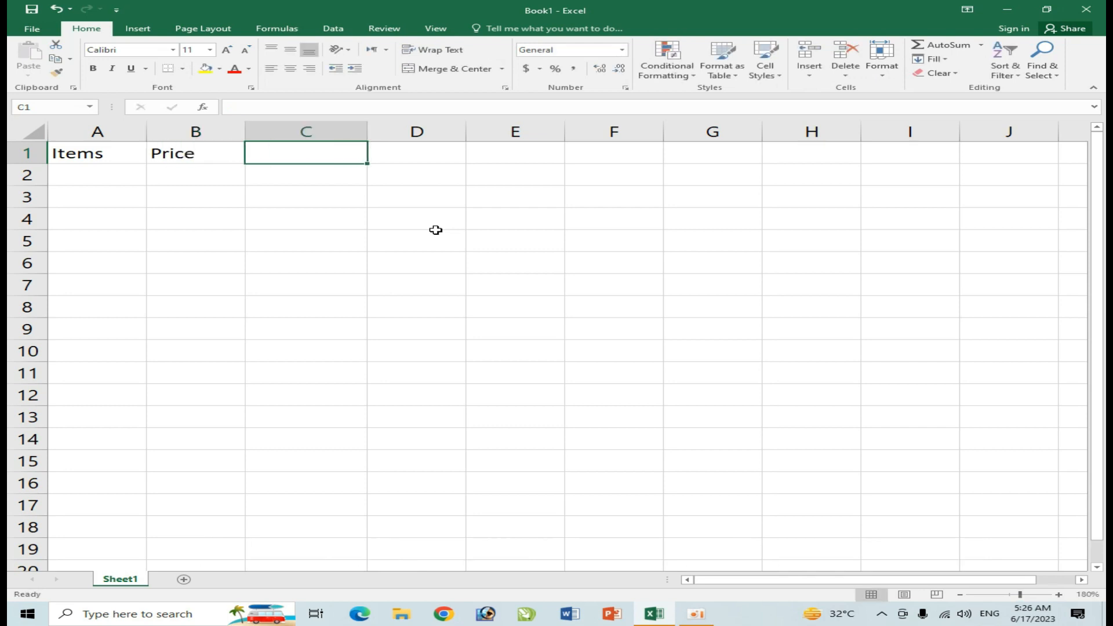
text(Quantity)
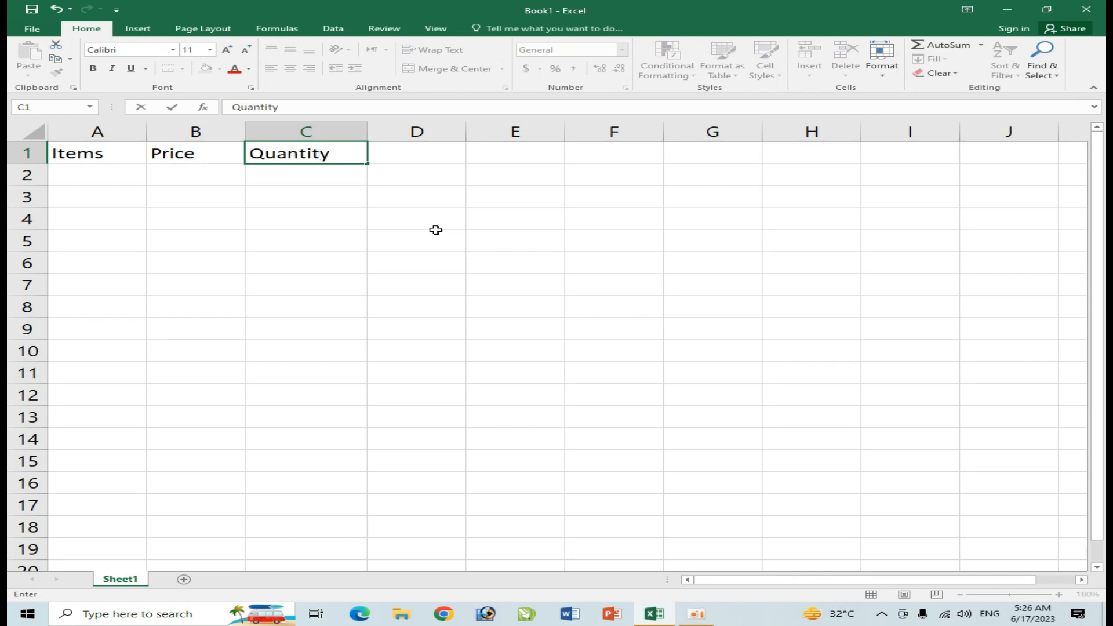
key(Tab)
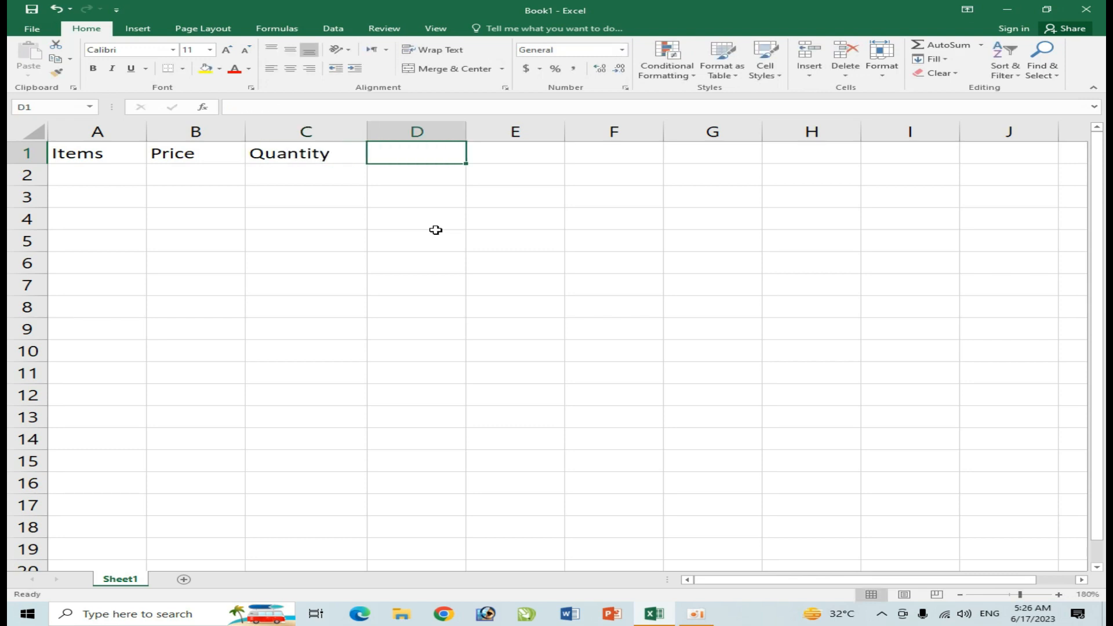
text(Tota)
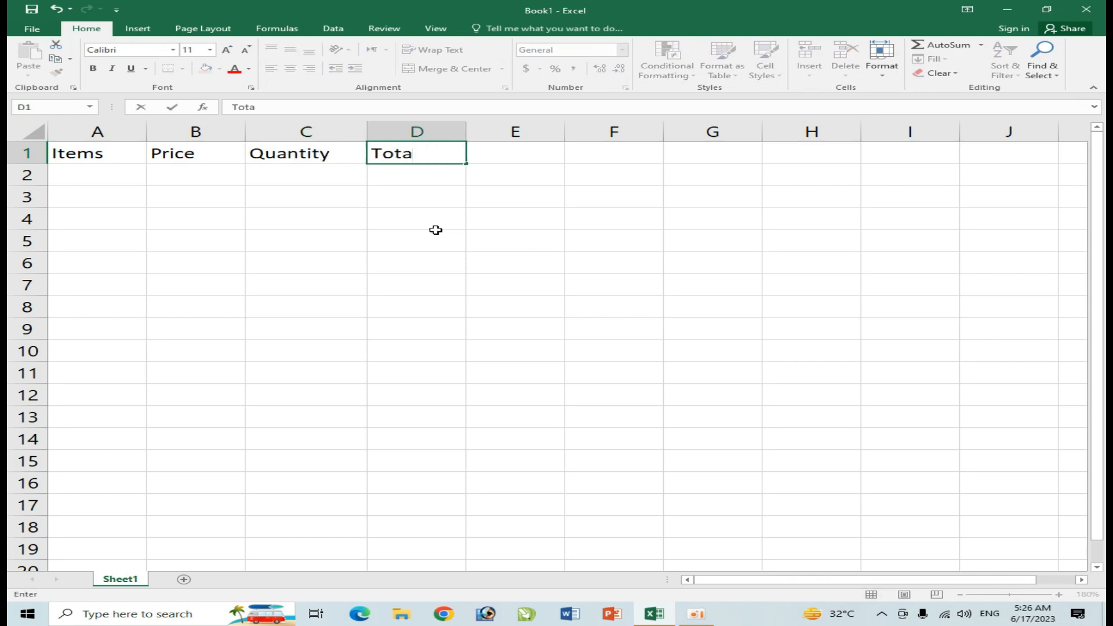
text(l)
key(Return)
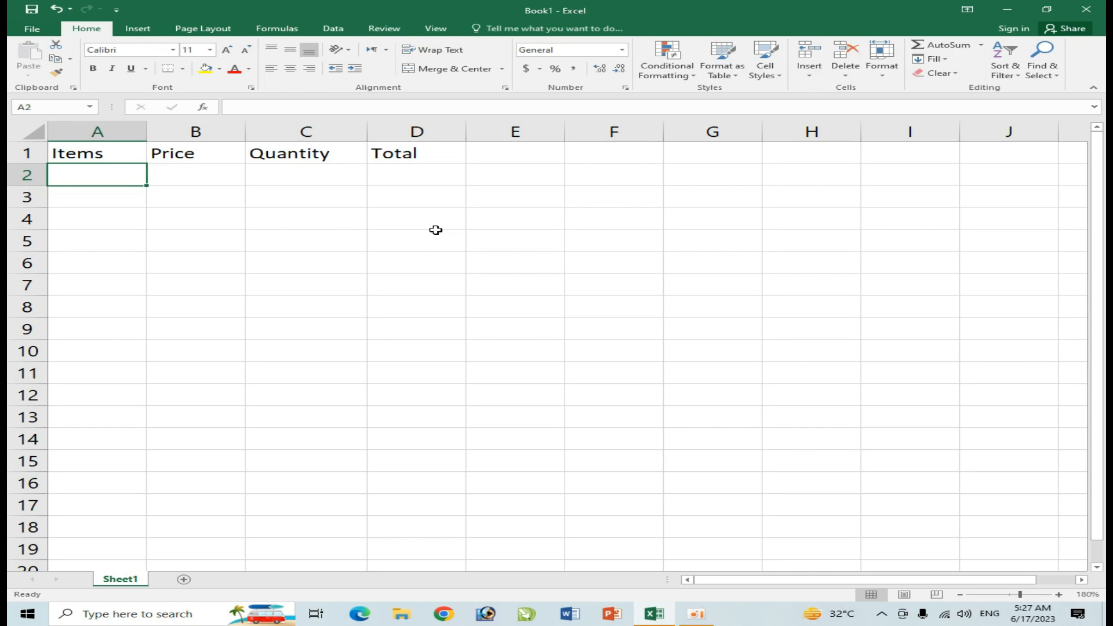
Enter the item Tyres in cell A2 with a price of 1800 in B2.
text(Tyres)
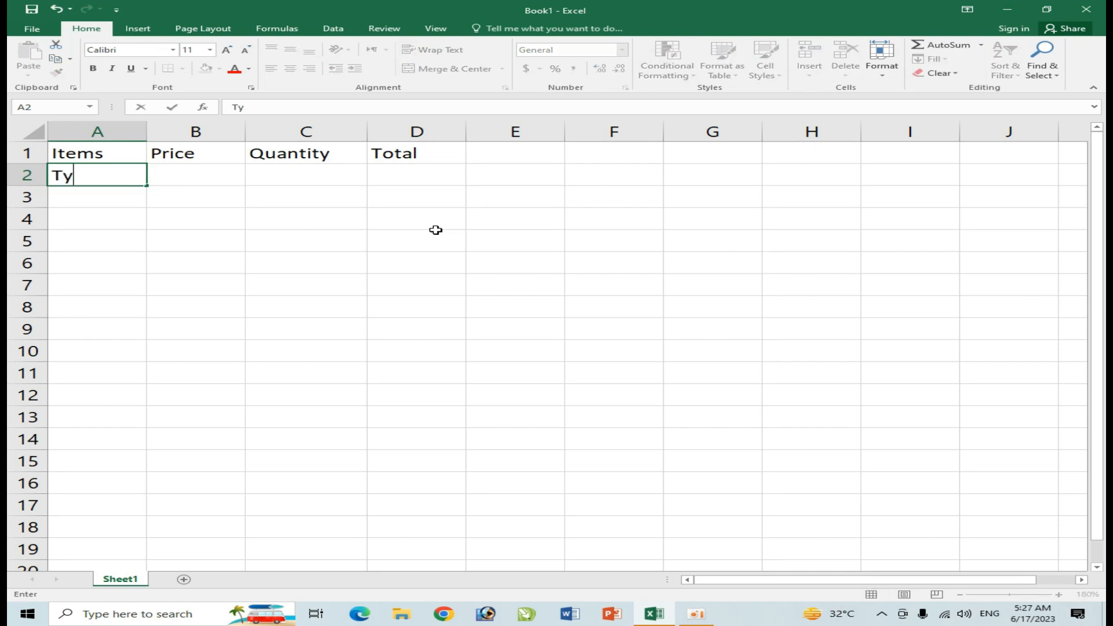
key(Right)
key(Left)
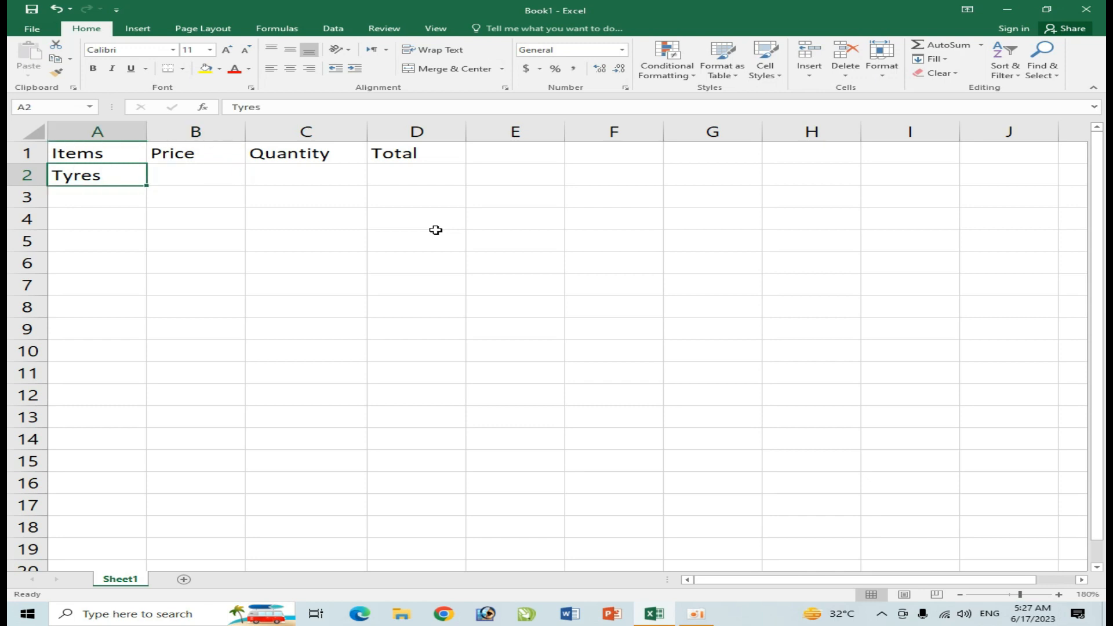
key(Right)
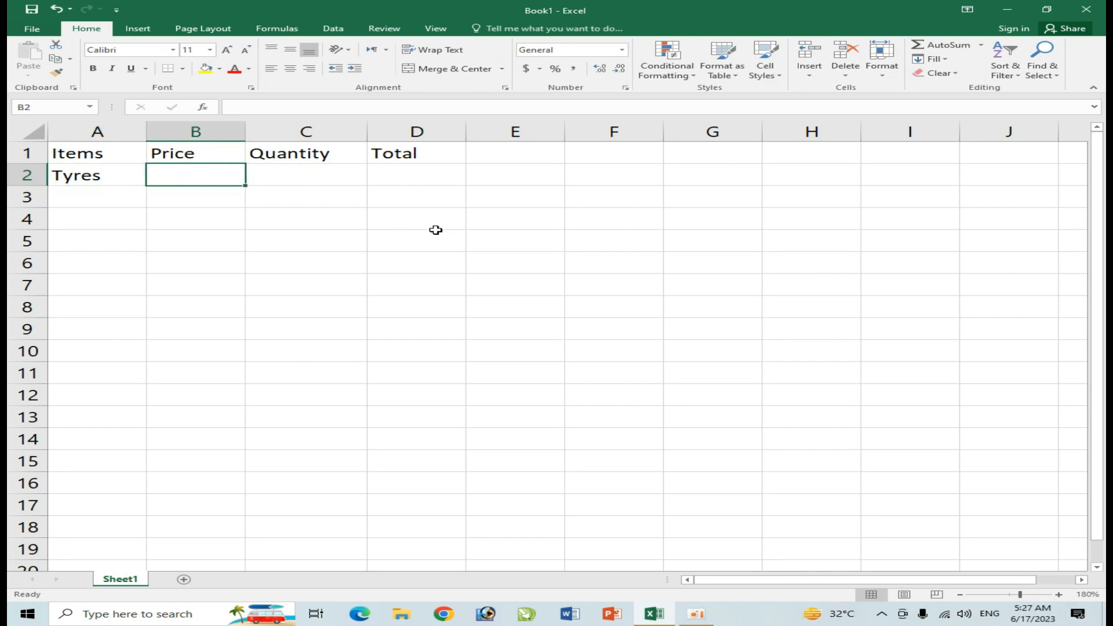
text(1800)
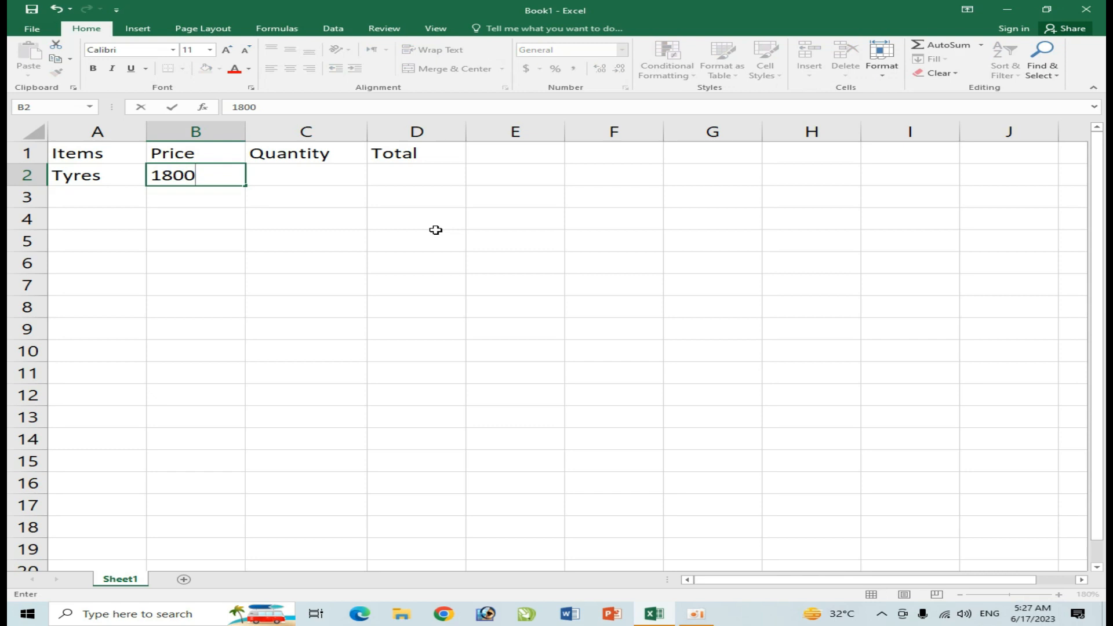
key(Right)
Enter the item Tube in cell A3 with a price of 300 in B3.
key(Down)
key(Left)
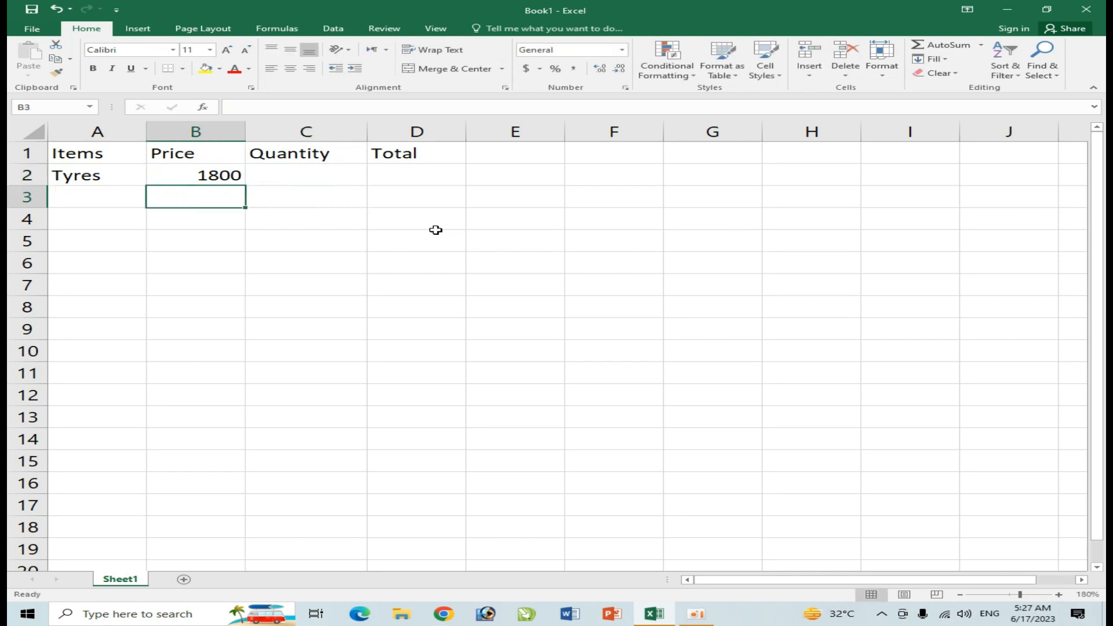
key(Left)
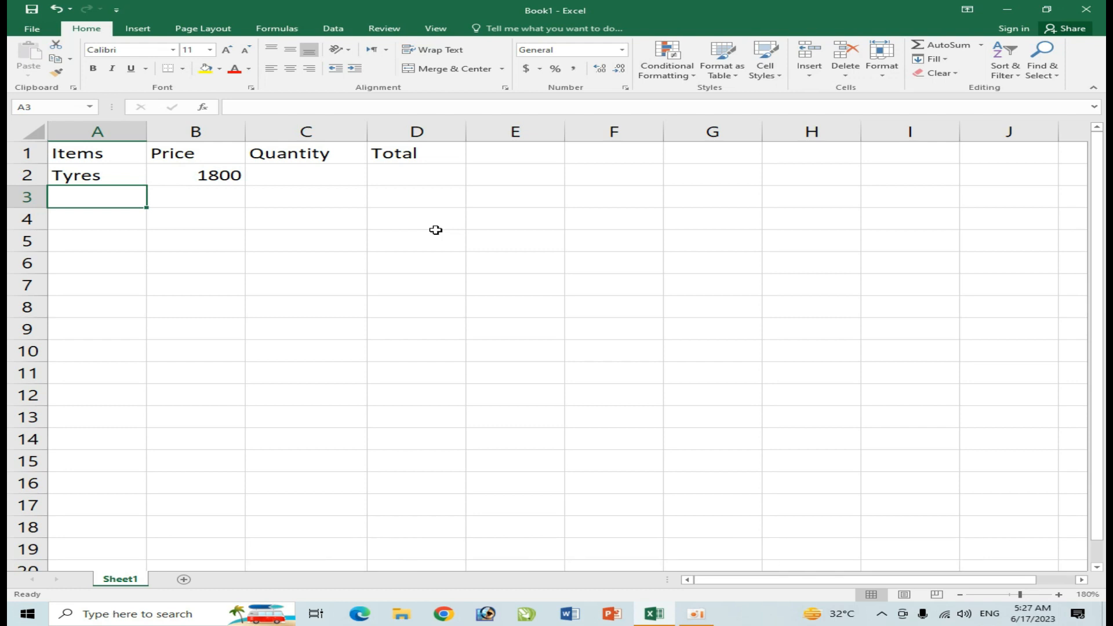
text(Tube)
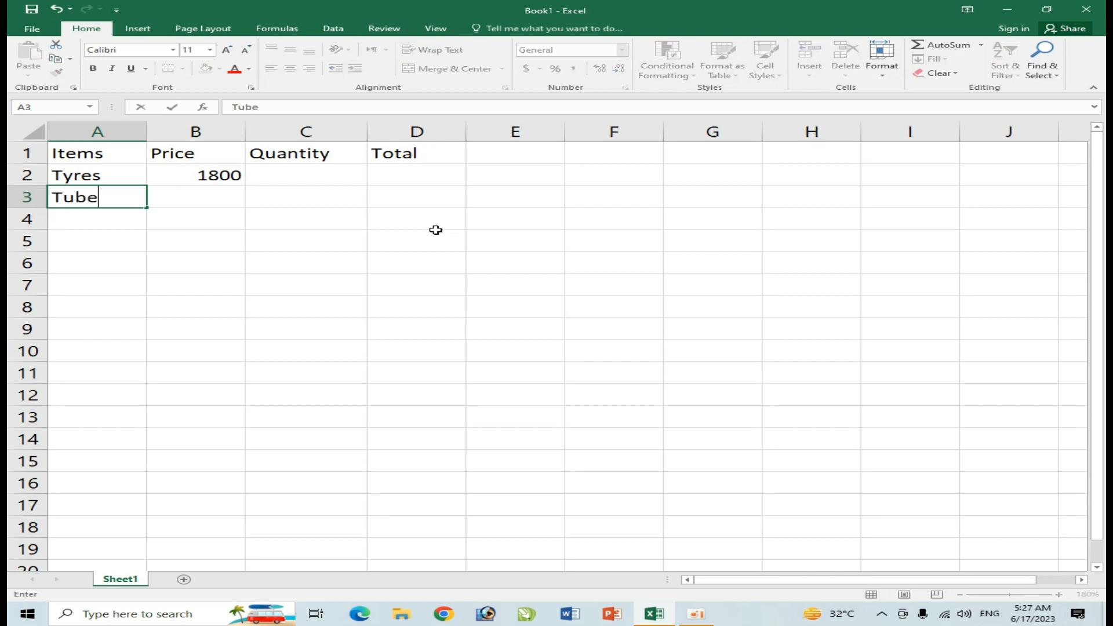
key(Tab)
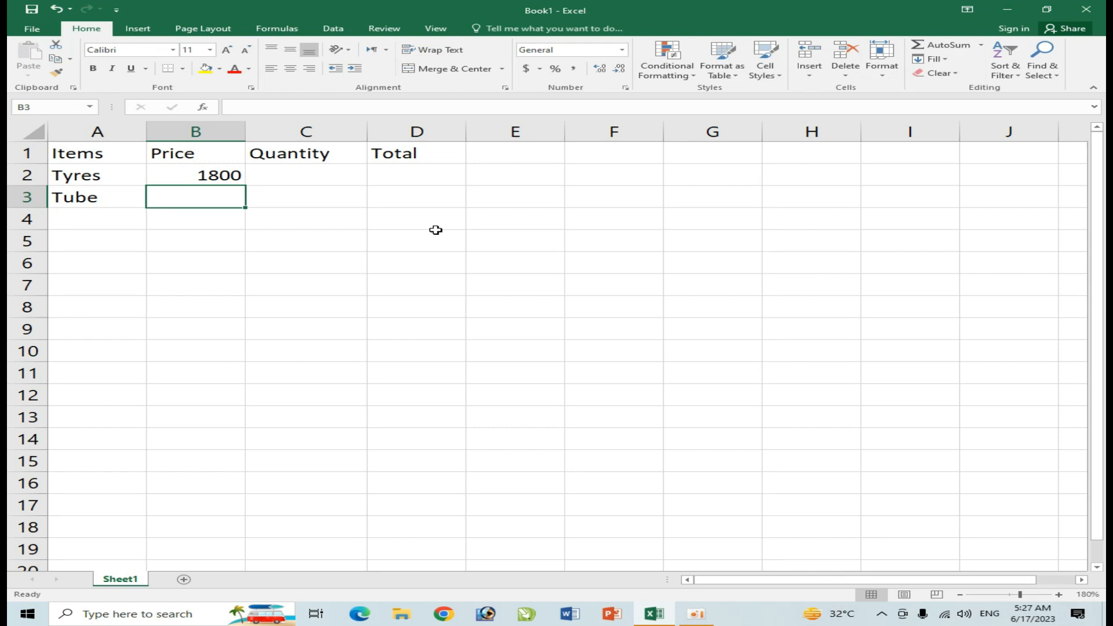
text(300)
key(Return)
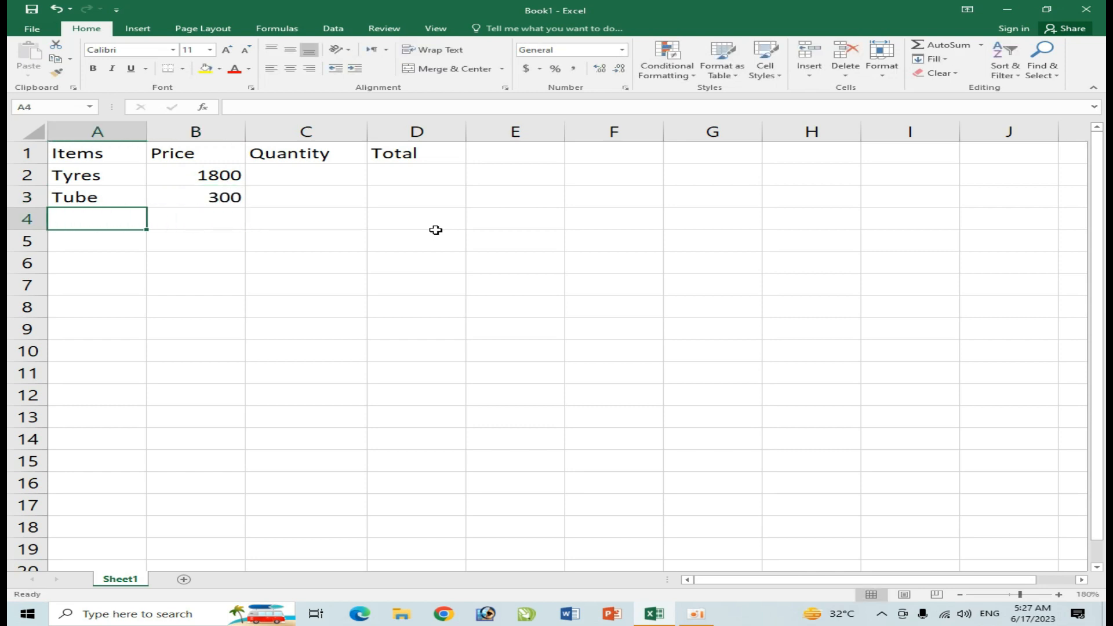
Enter the item Battery in cell A4 with a price of 1500 in B4.
text(Battery)
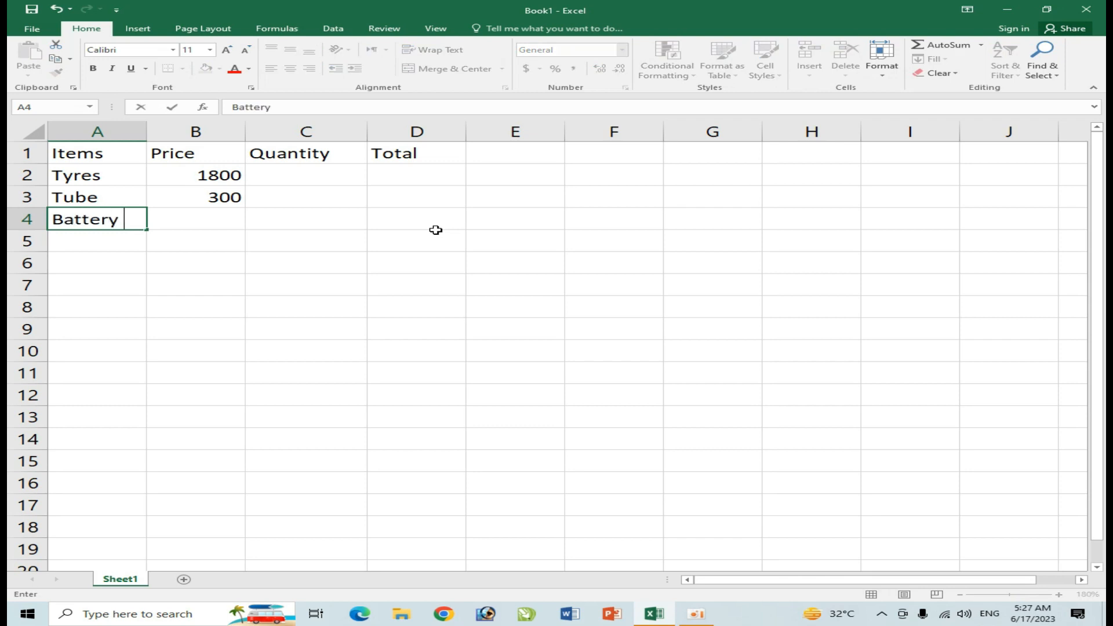
key(Tab)
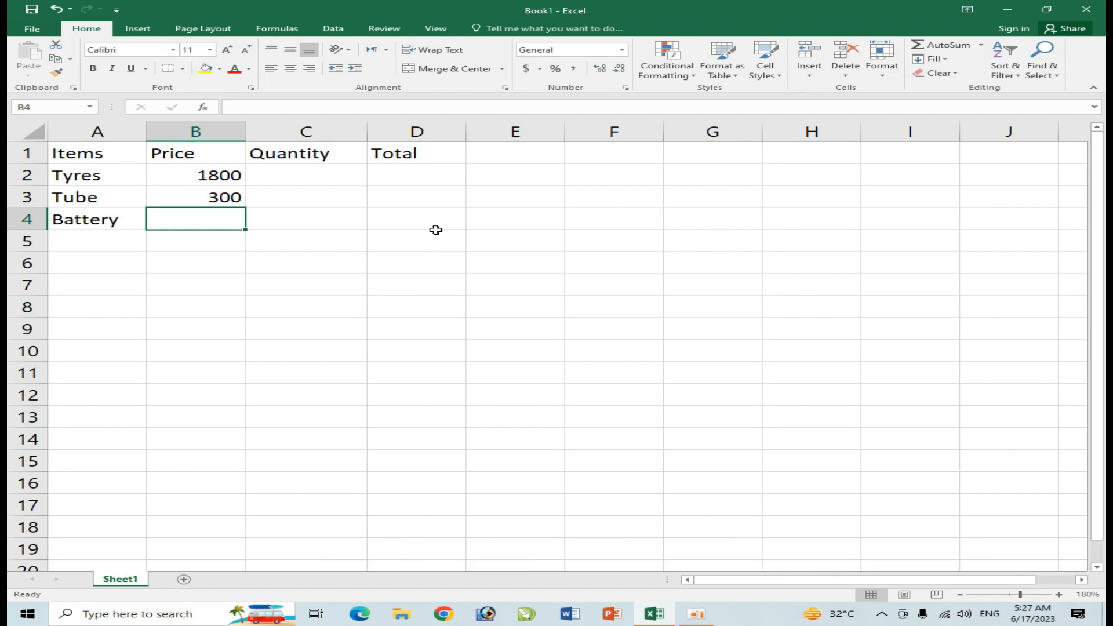
text(1500)
key(Return)
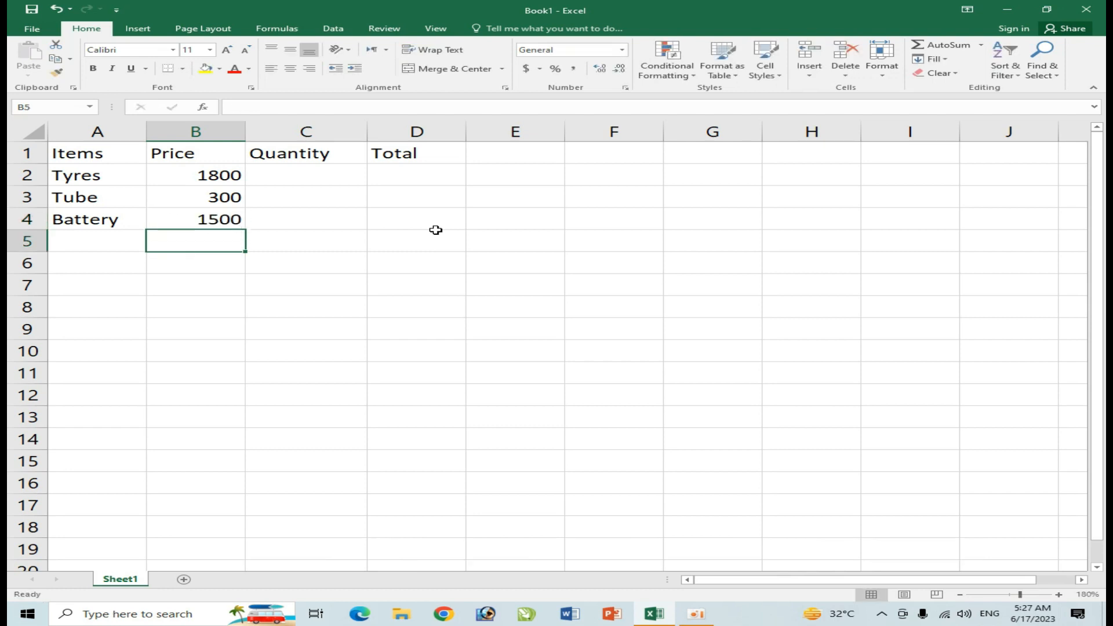
Enter the item Indicators in cell A5 with a price of 1300 in B5.
key(Left)
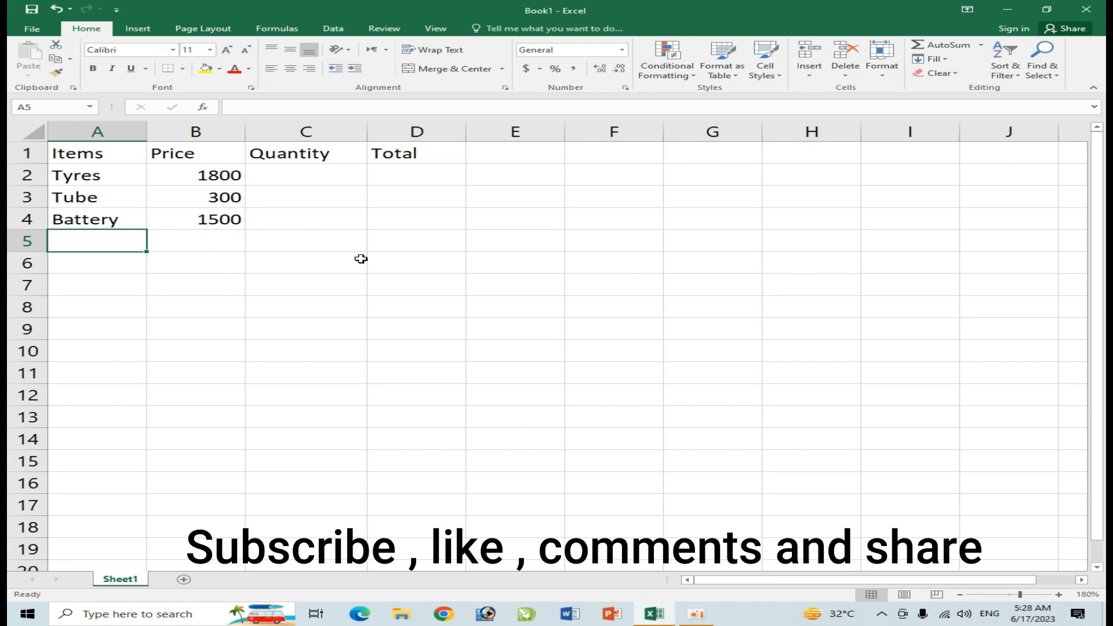
text(Indica)
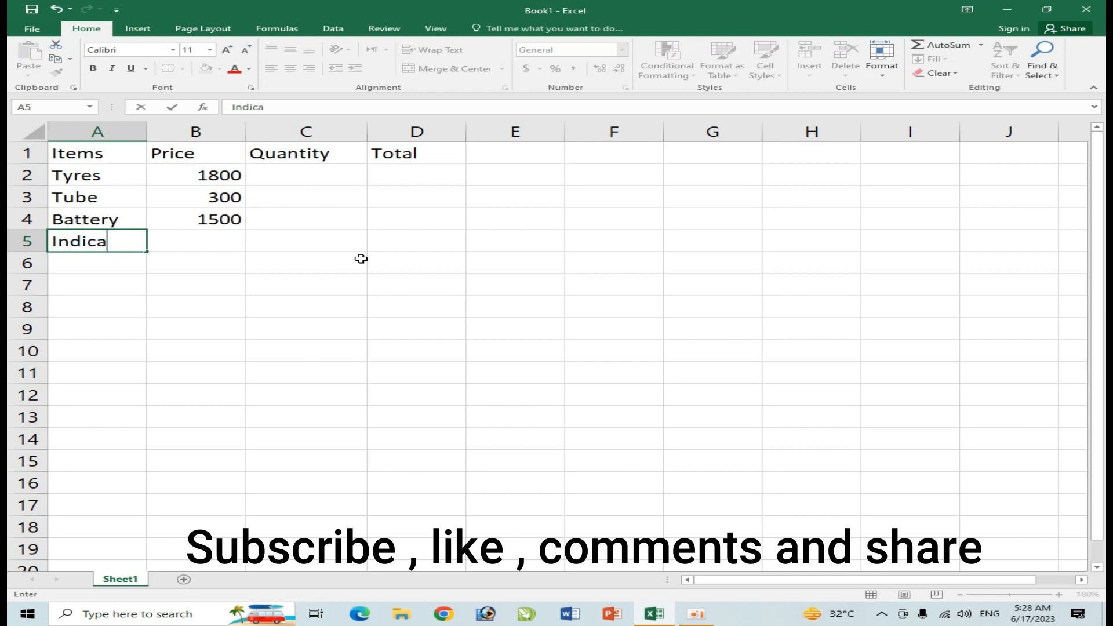
text(tors)
key(Tab)
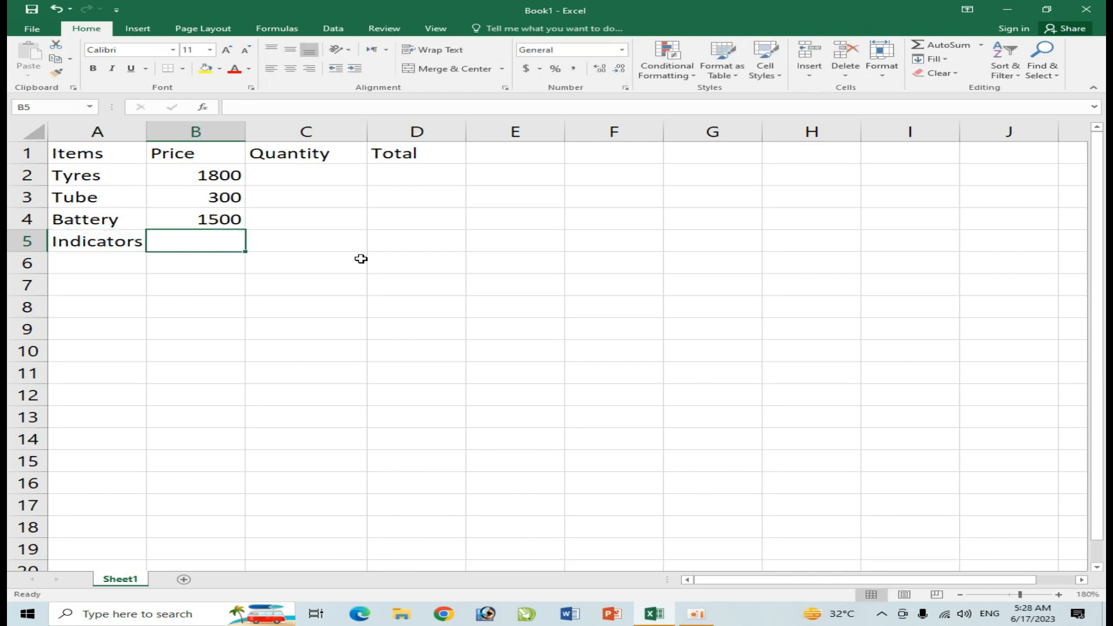
text(1300)
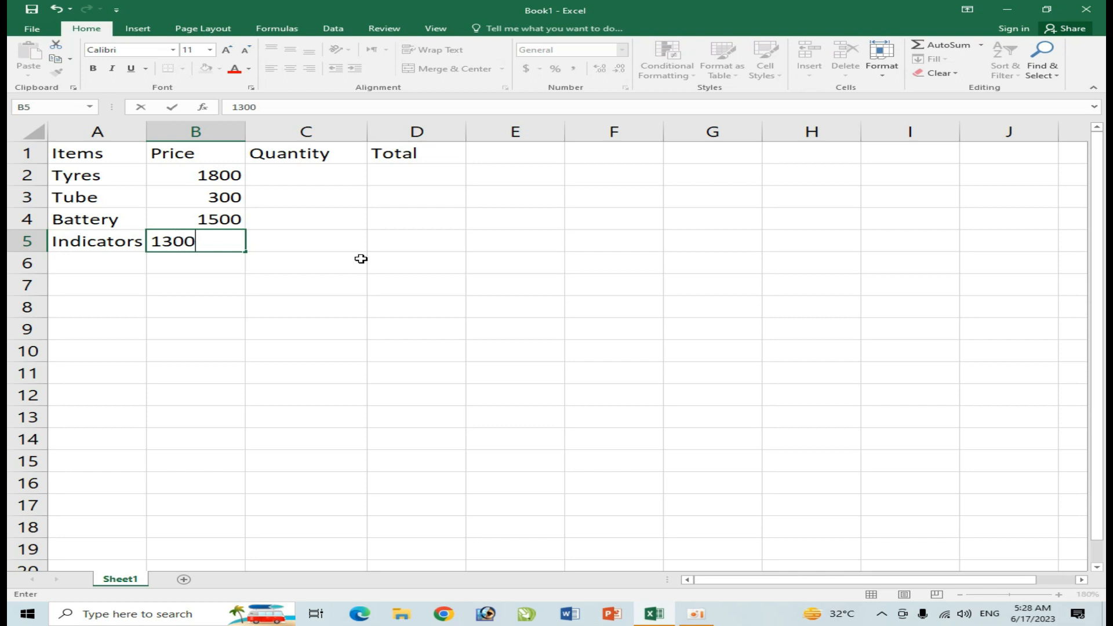
key(Return)
Enter the item SpeedoMeter in cell A6 with a price of 2000 in B6.
key(Left)
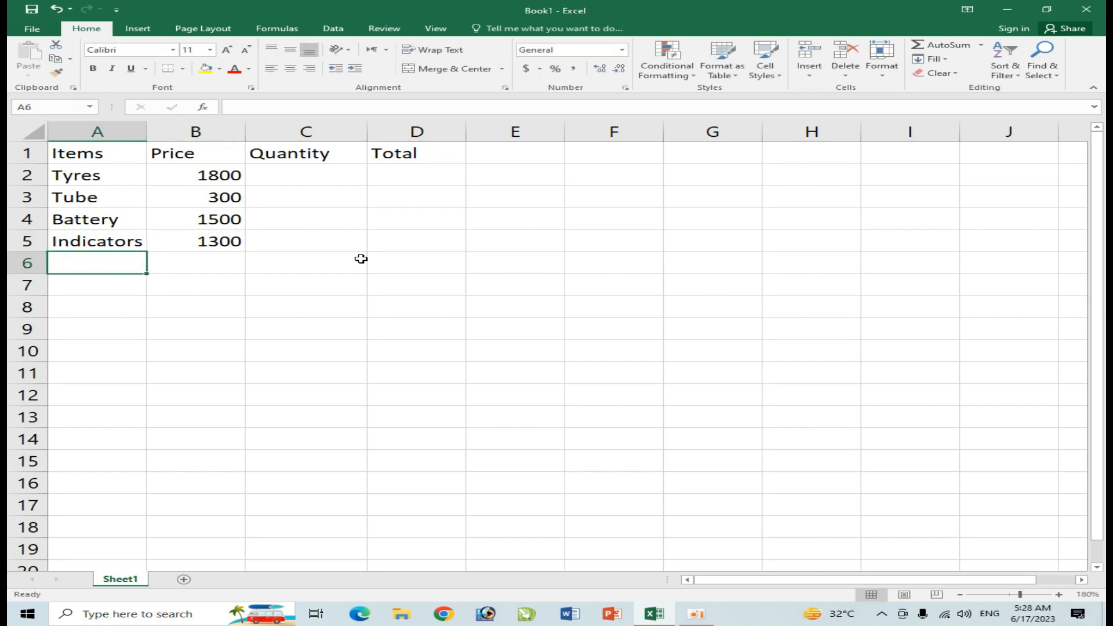
text(S)
key(BackSpace)
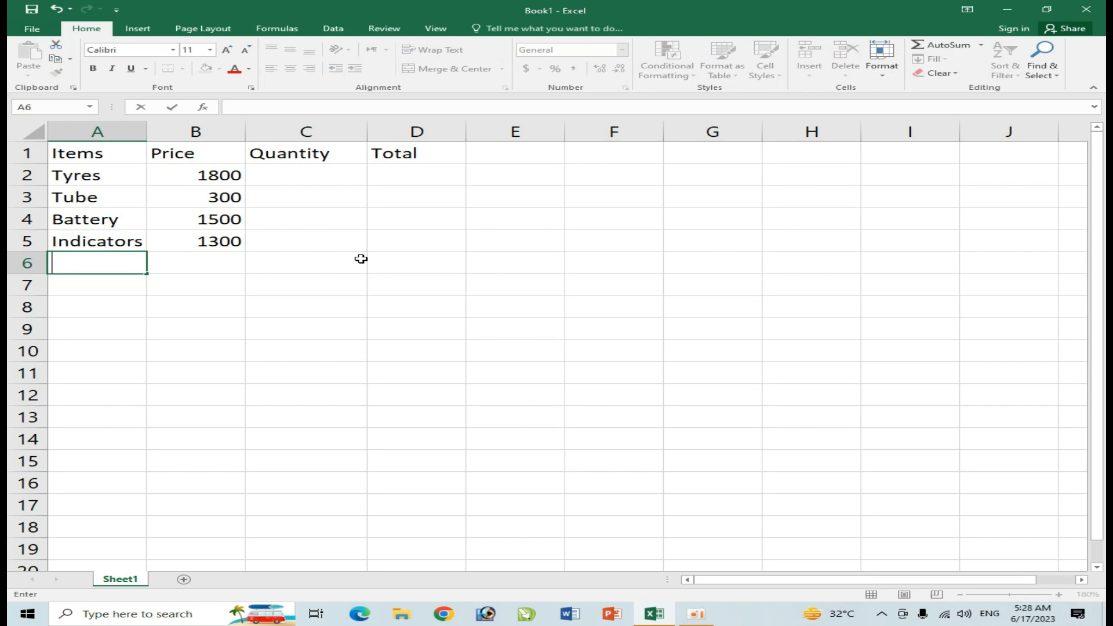
text(SpeedoMeter)
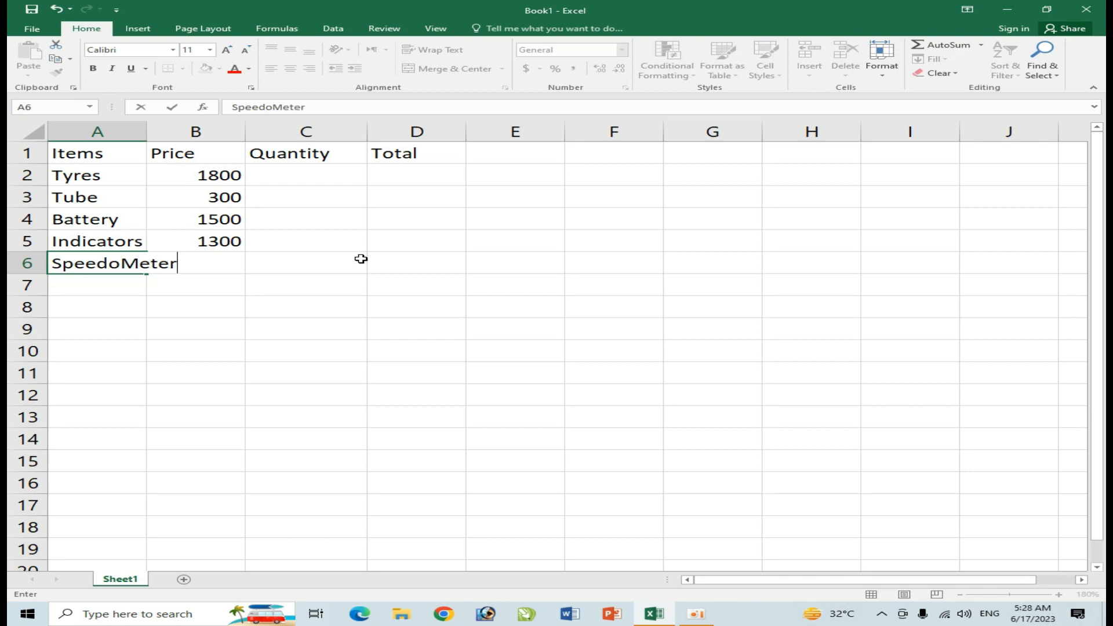
key(Tab)
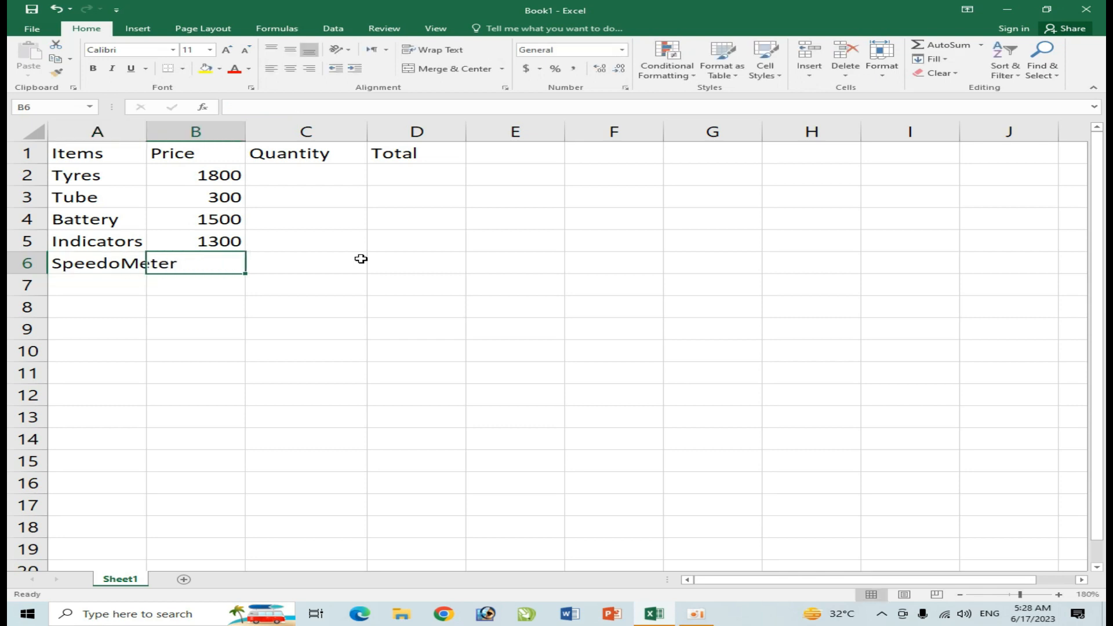
text(2000)
key(Return)
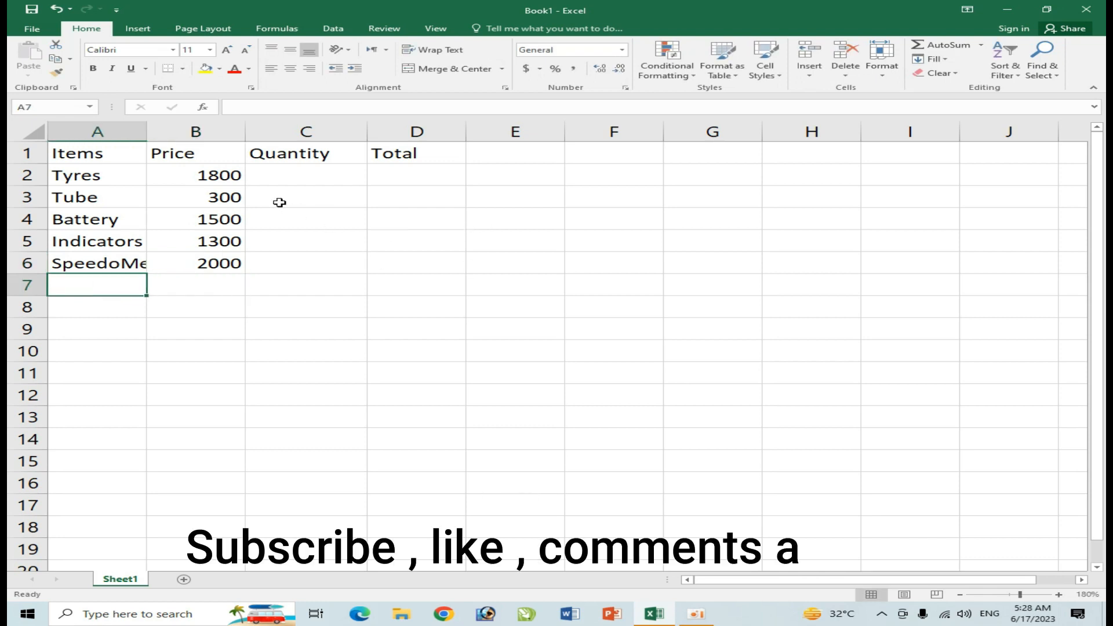
Widen column A to fit the longest item name and select cell A7.
drag(147, 137, 191, 130)
click(153, 306)
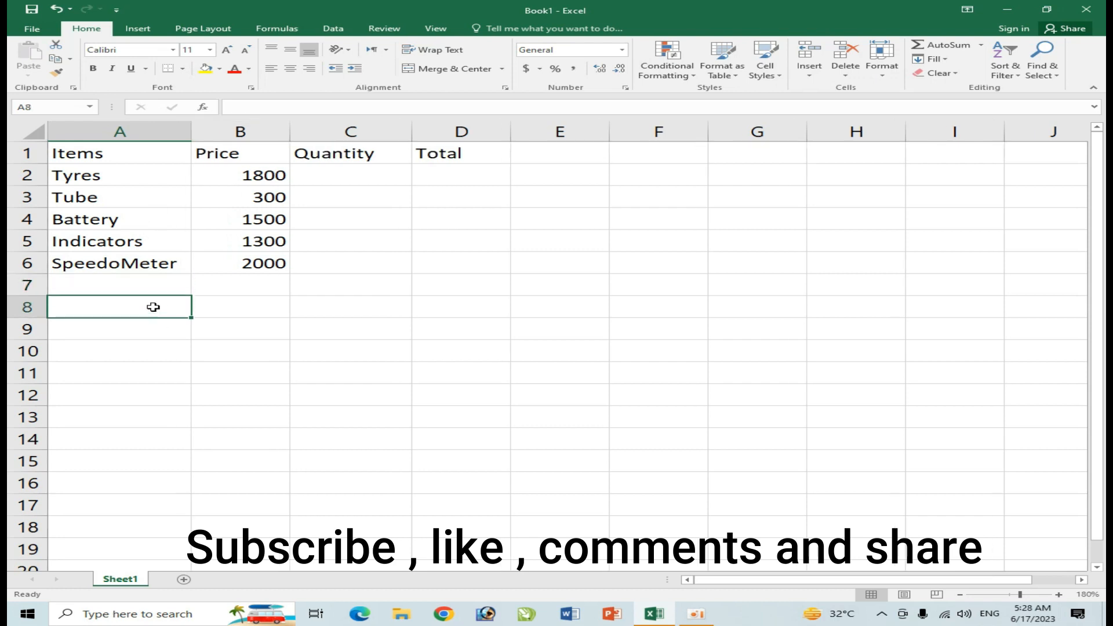
click(146, 292)
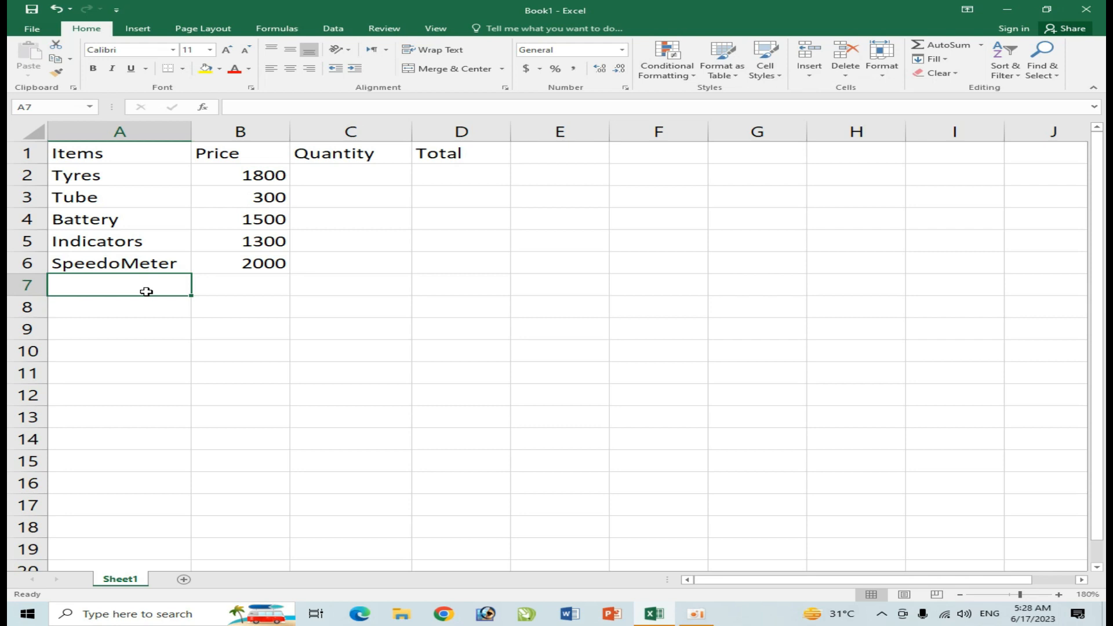
Enter a quantity of 20 for Tyres in cell C2 and 50 for Tube in C3.
key(Tab)
click(146, 292)
key(Right)
key(Right)
key(Up)
key(Up)
key(Up)
key(Up)
key(Up)
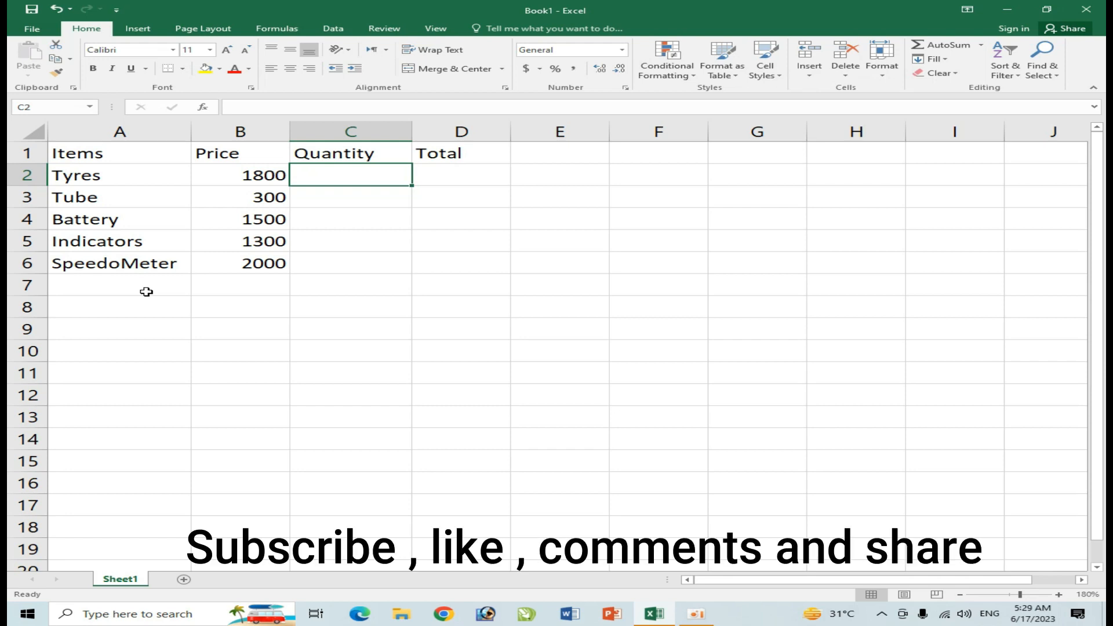
text(20)
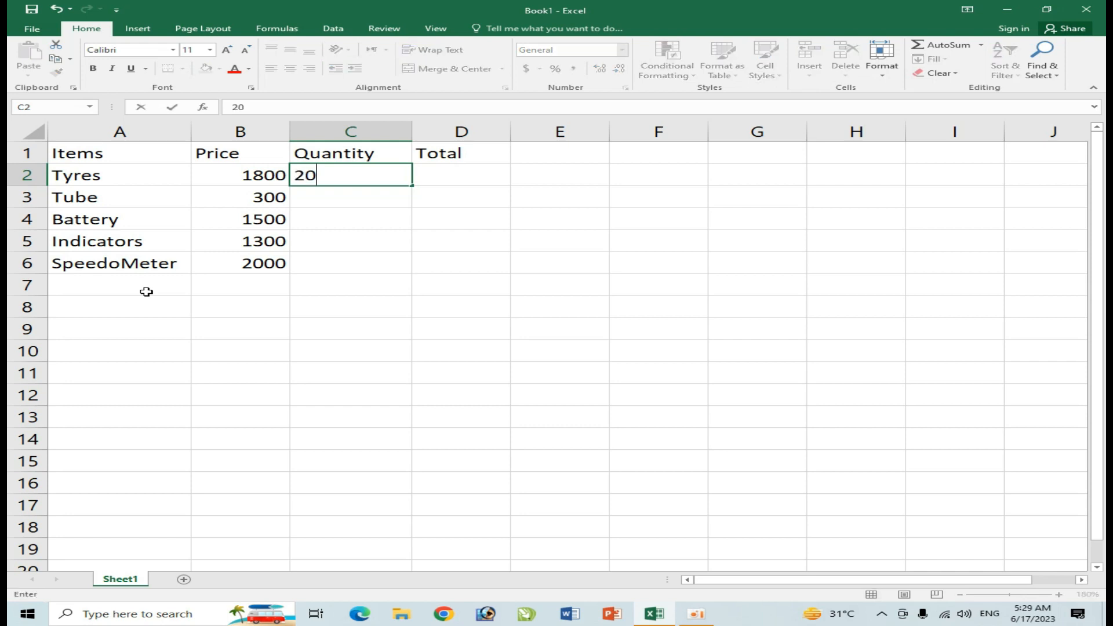
key(Return)
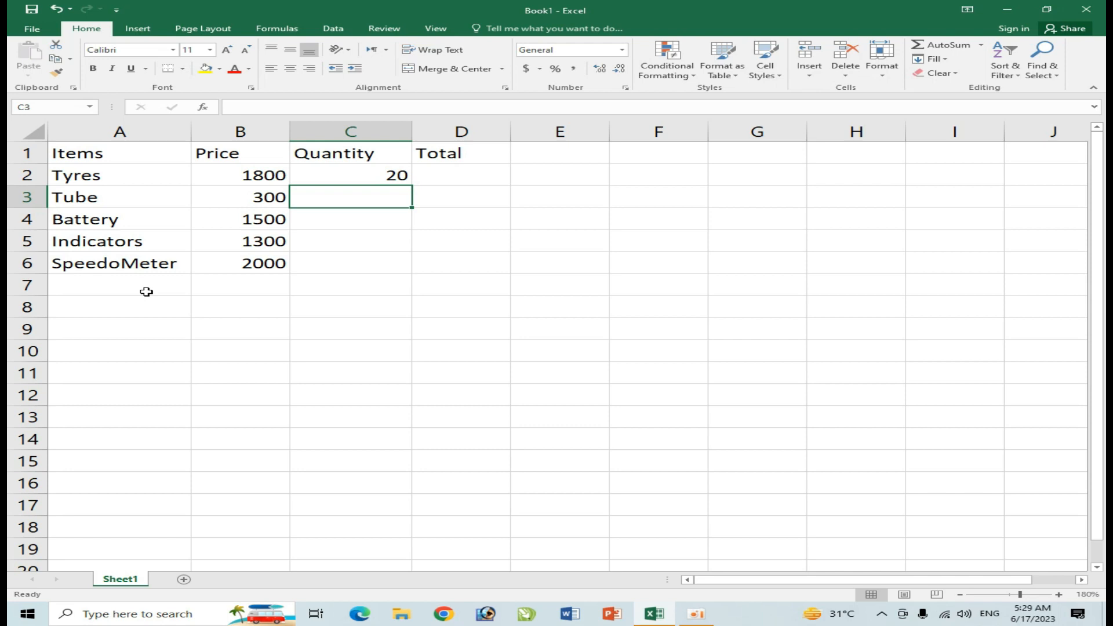
text(50)
key(Return)
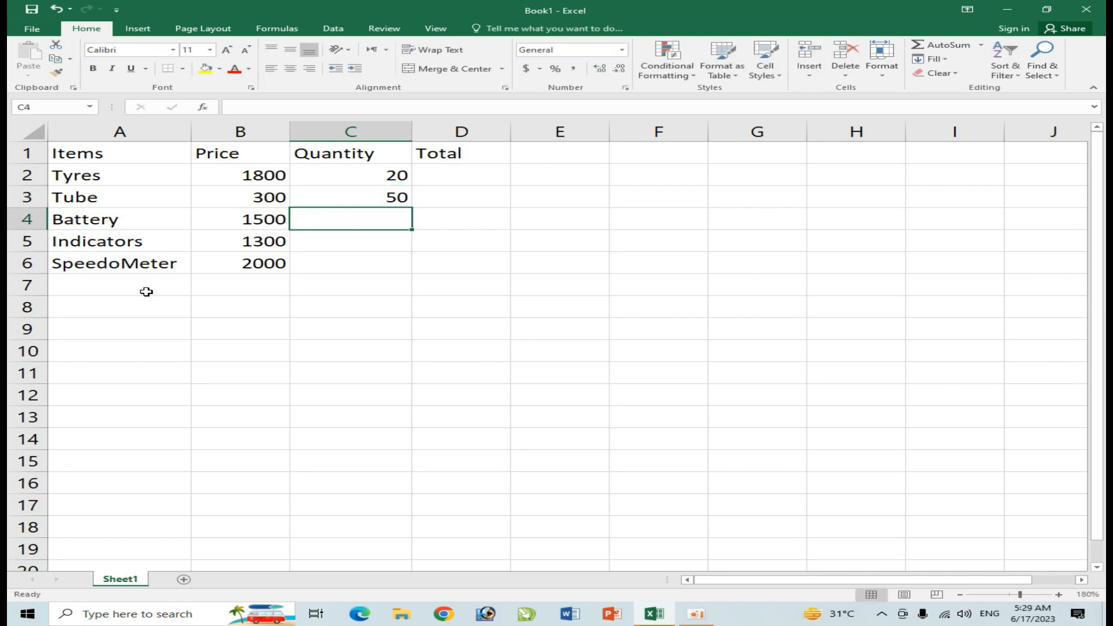
Enter the quantities 8 for Battery, 15 for Indicators and 8 for SpeedoMeter in cells C4 to C6.
text(8)
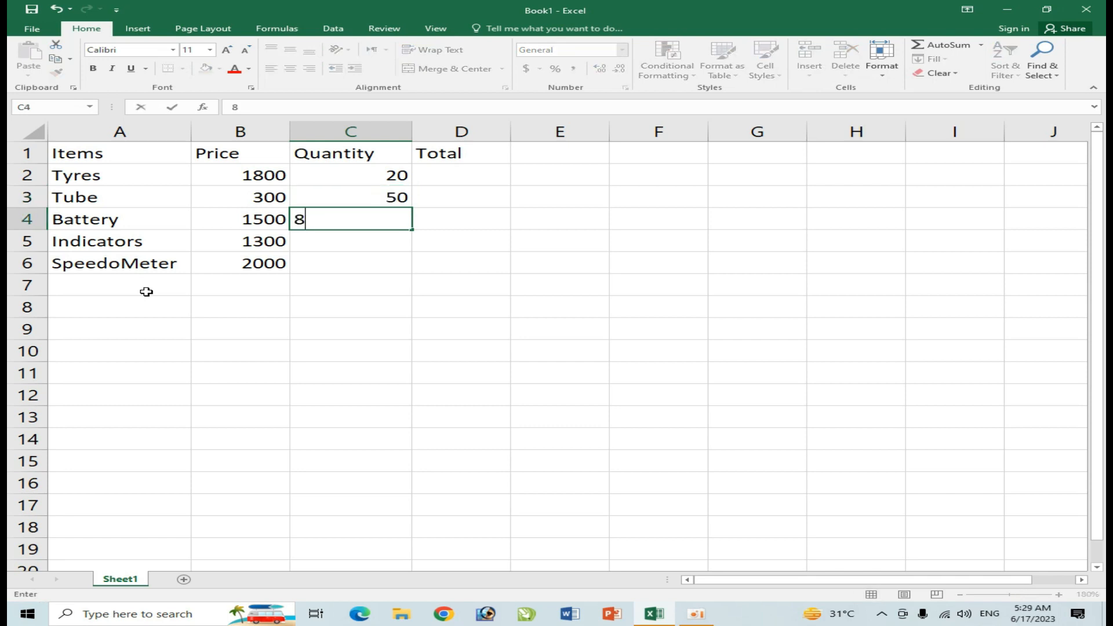
key(Return)
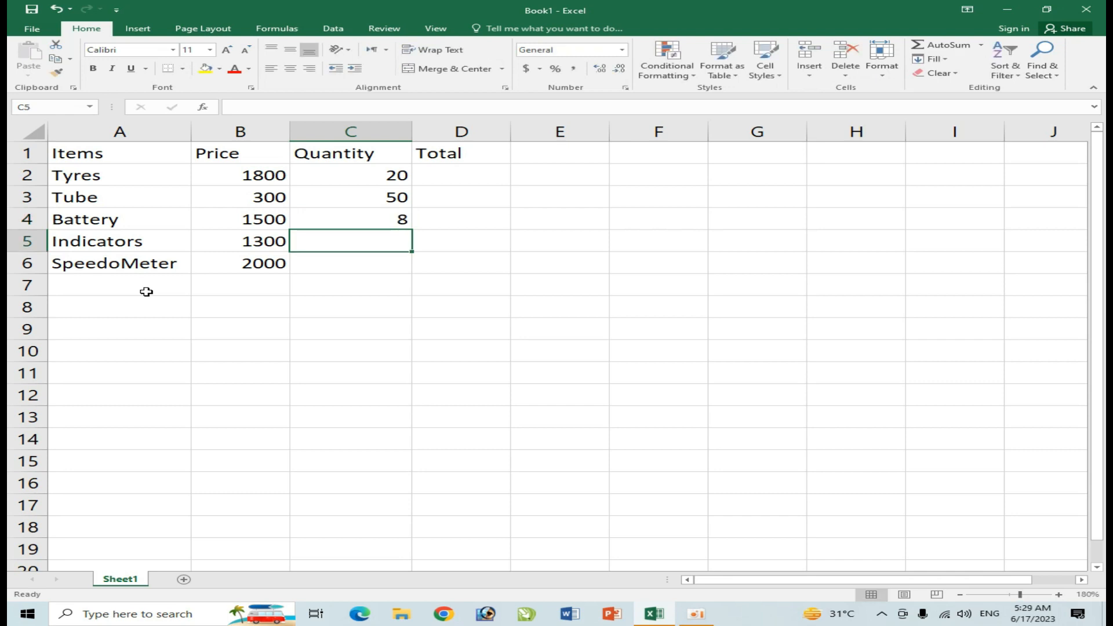
text(5)
key(BackSpace)
text(15)
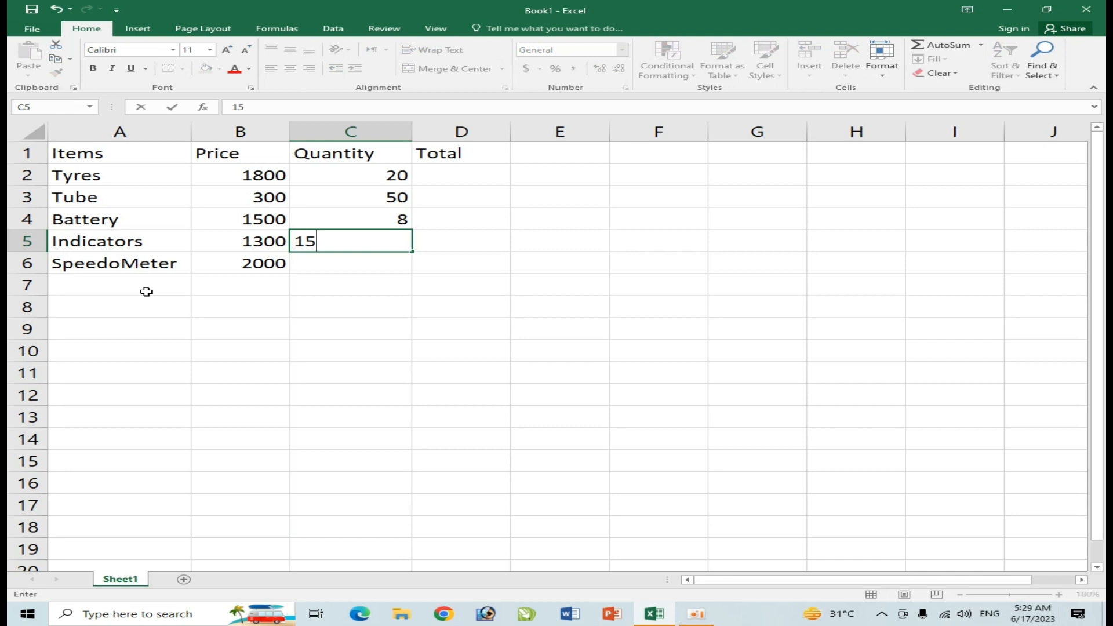
key(Return)
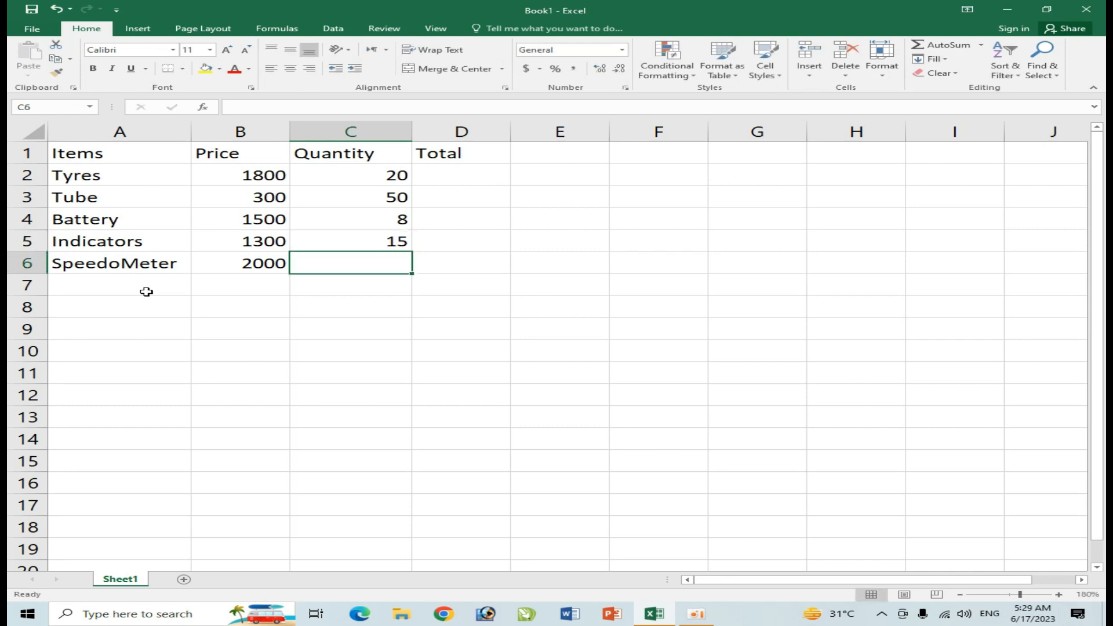
text(8)
key(Return)
Enter the formula =b2*c20 in cell D2 as the total for Tyres.
key(Right)
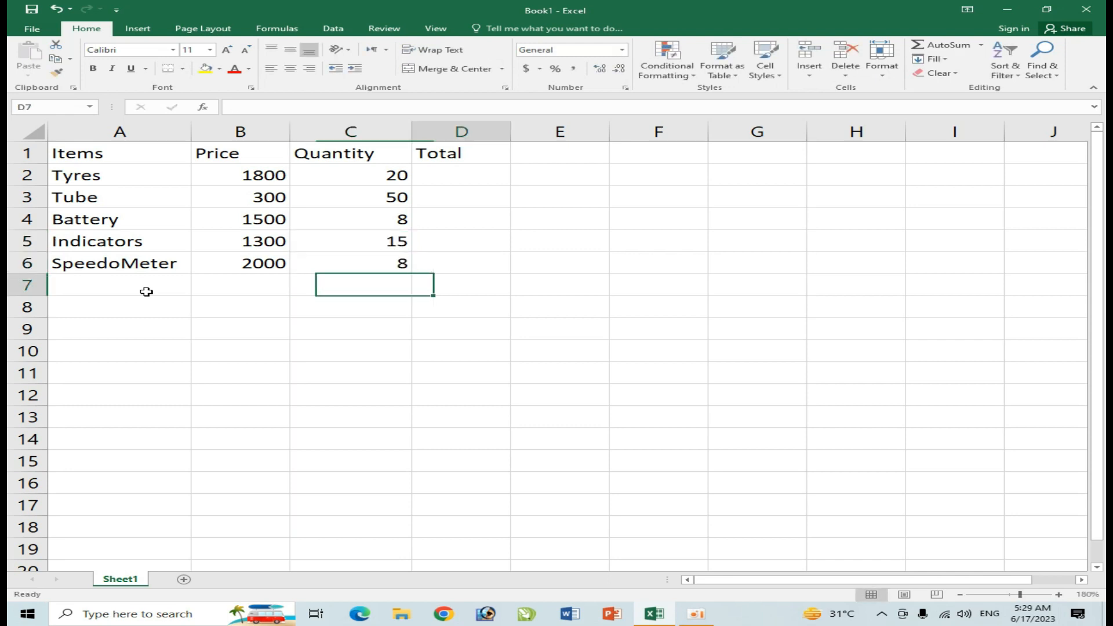
key(Up)
key(Up)
key(Up)
key(Up)
key(Up)
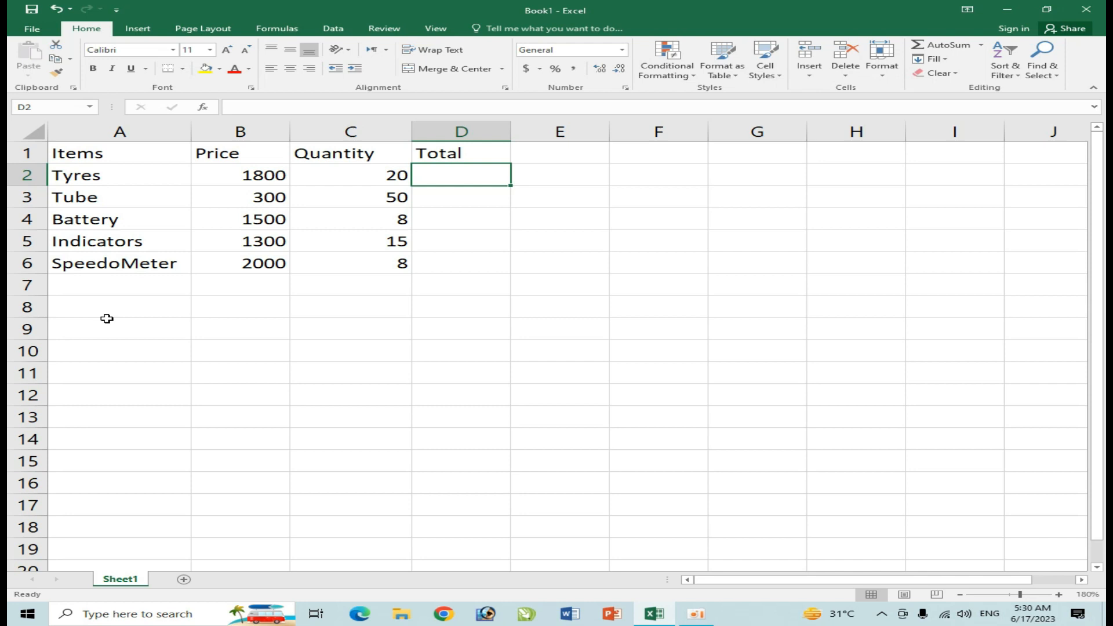
click(228, 174)
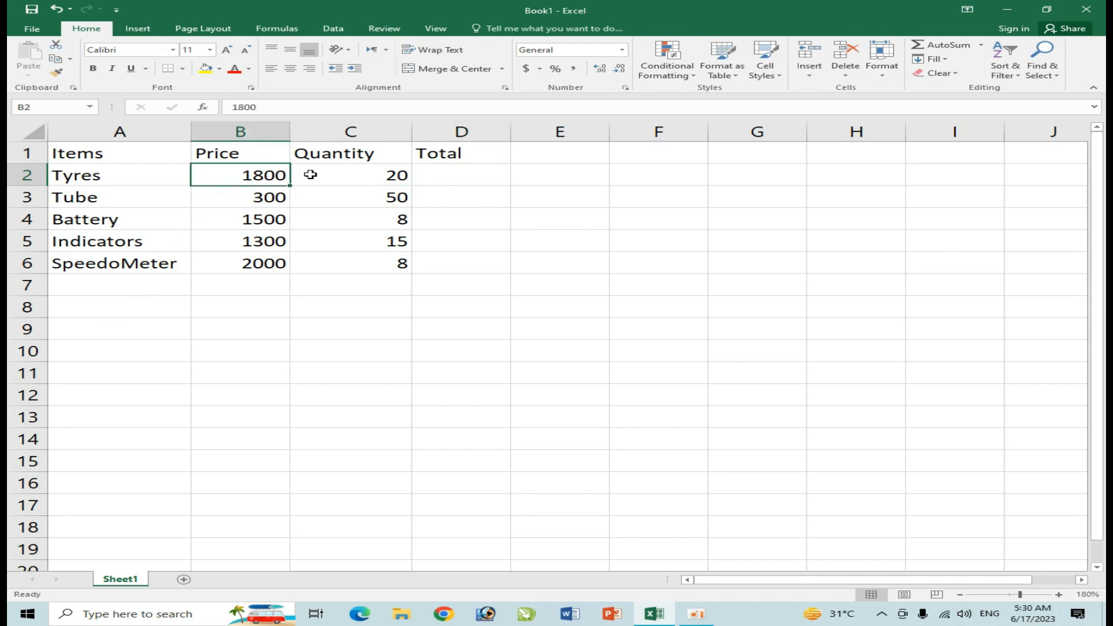
click(337, 173)
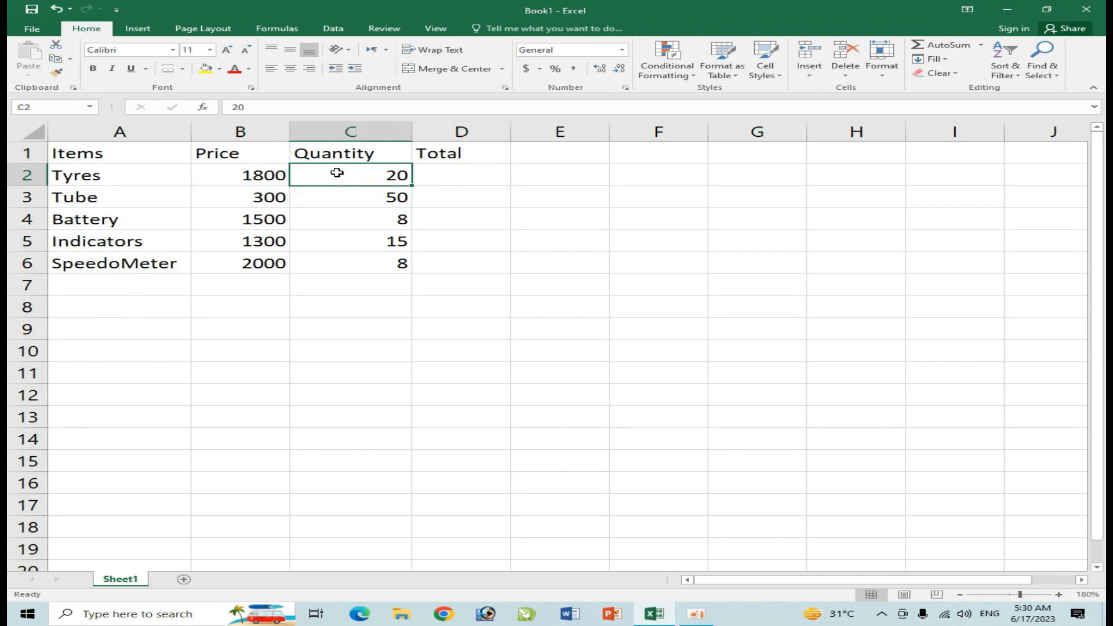
key(Right)
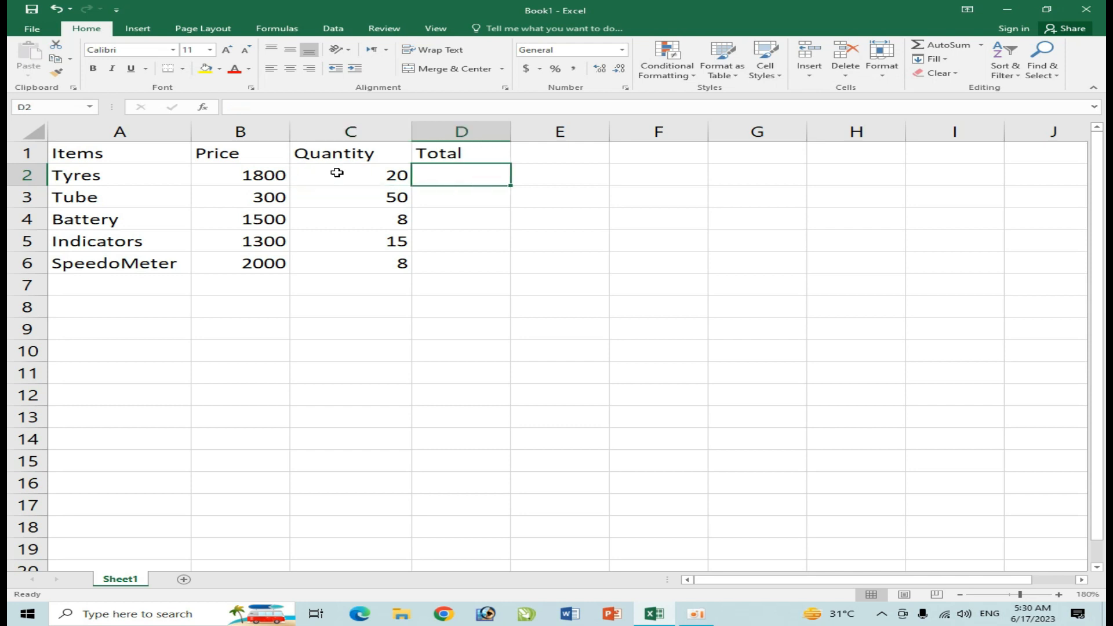
text(=)
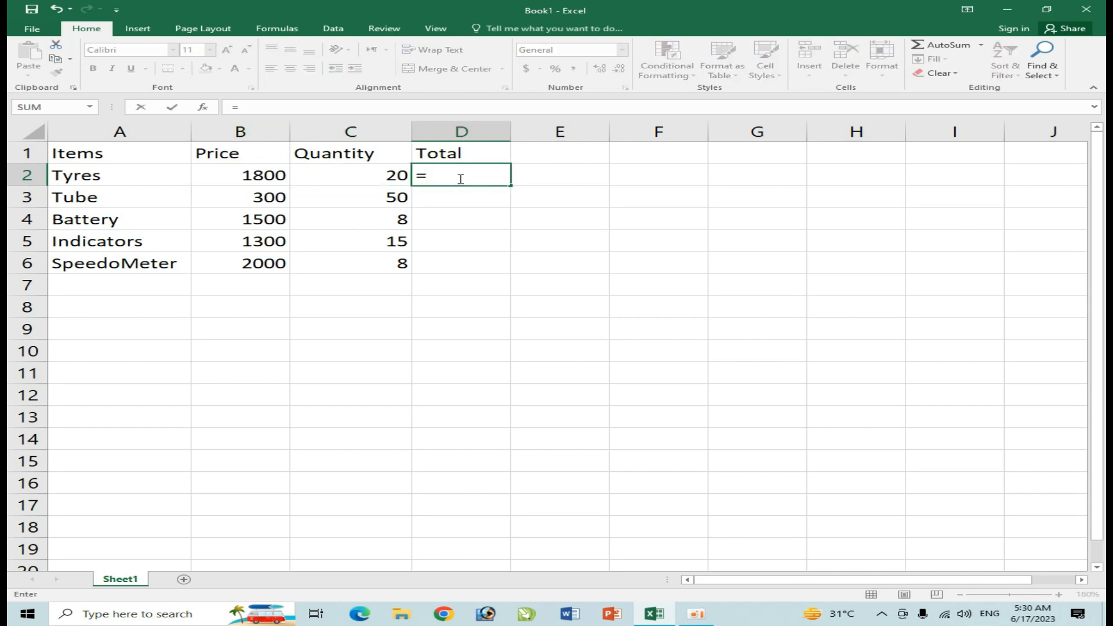
text(b2)
text(*)
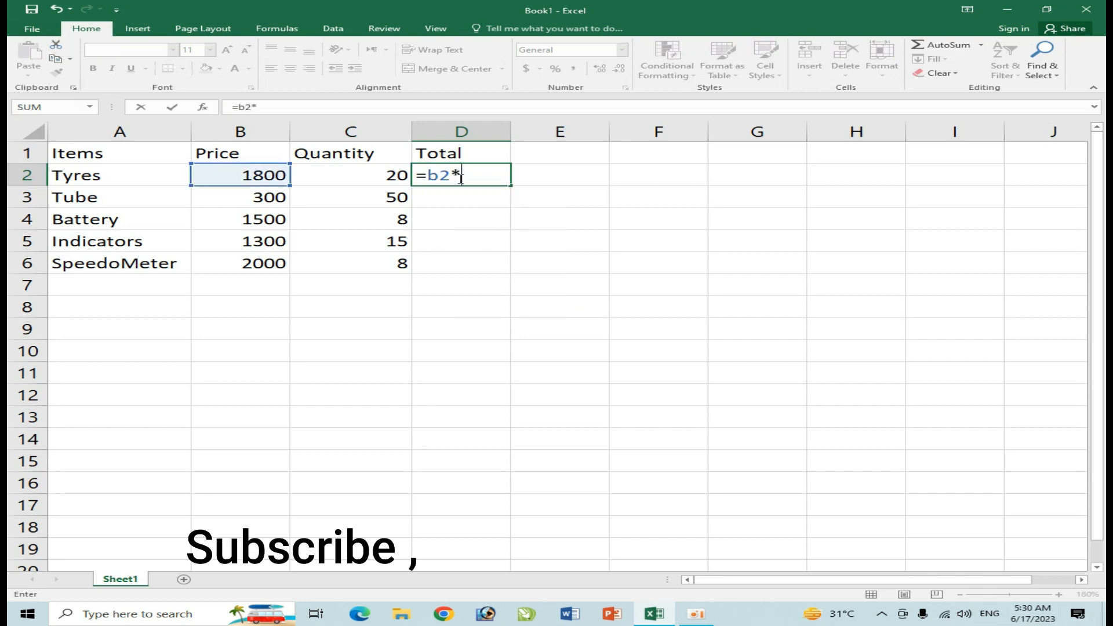
text(c20)
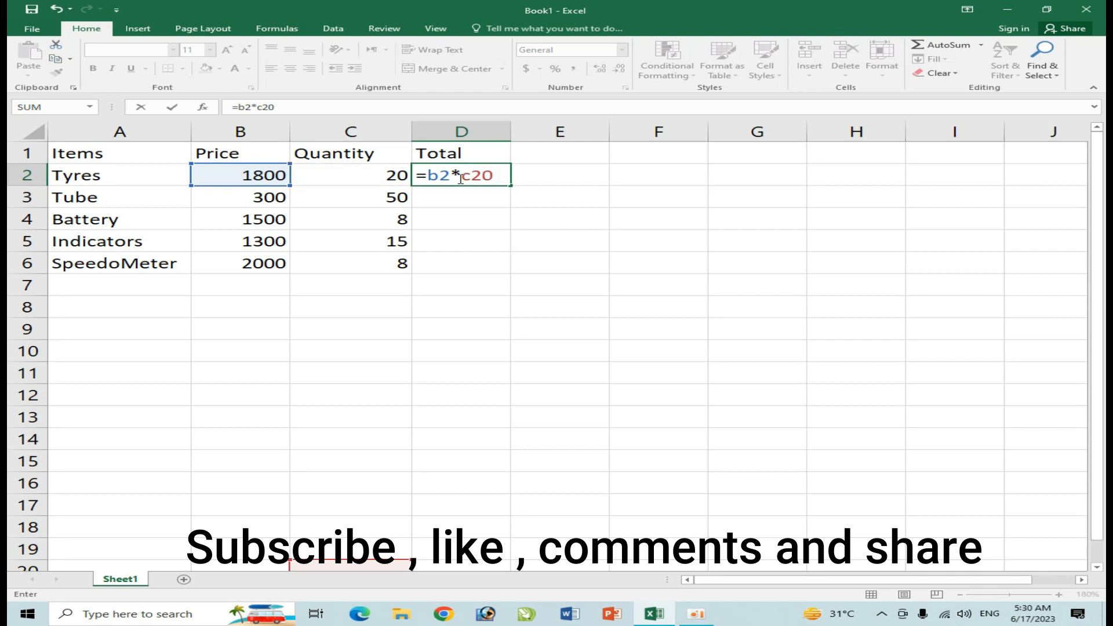
key(Return)
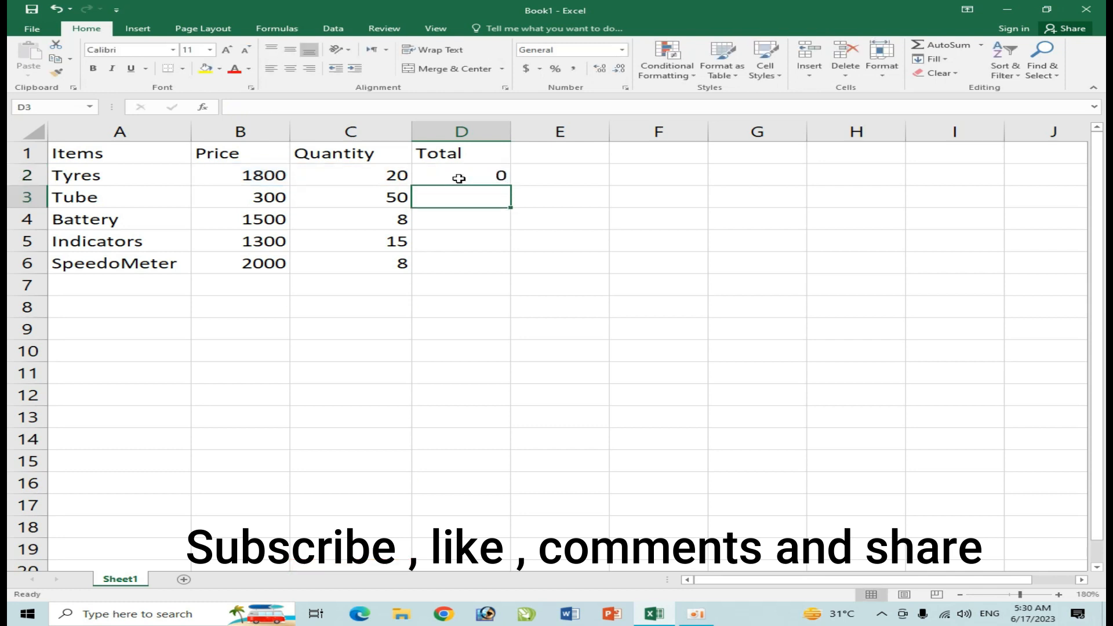
Correct the Tyres total formula in cell D2 to =B2*C2, multiplying price by quantity.
click(459, 178)
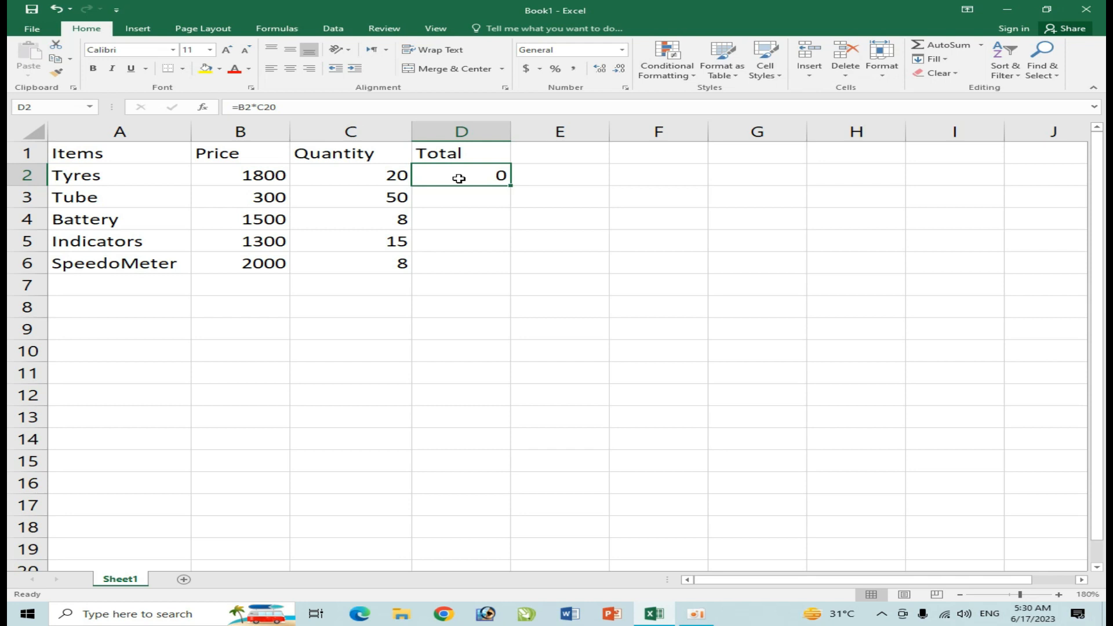
key(Return)
click(460, 178)
key(F2)
key(BackSpace)
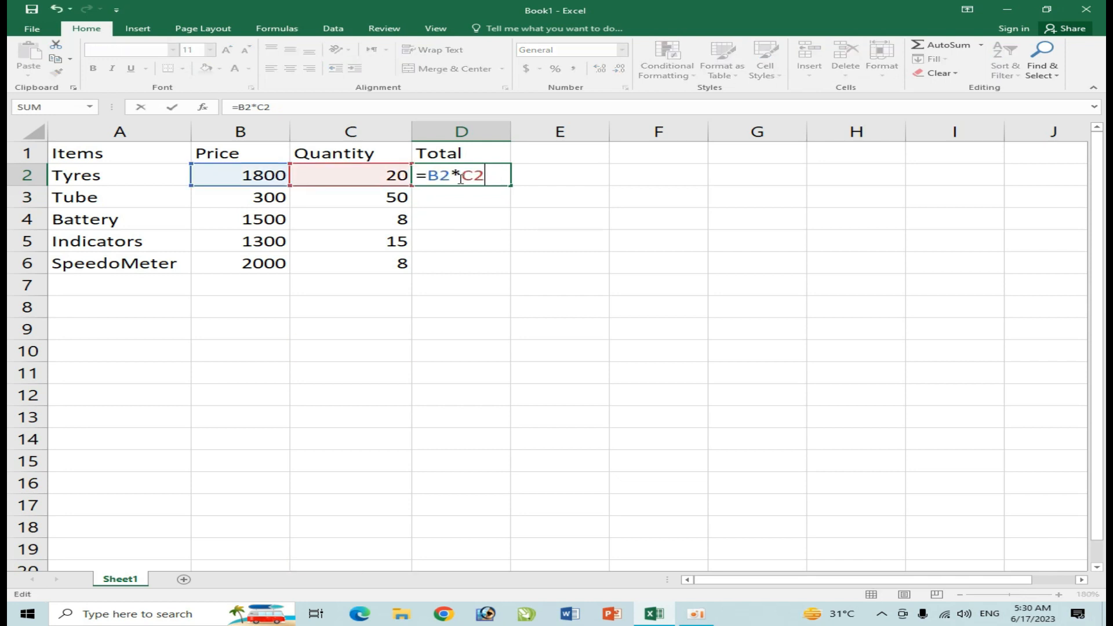
key(Return)
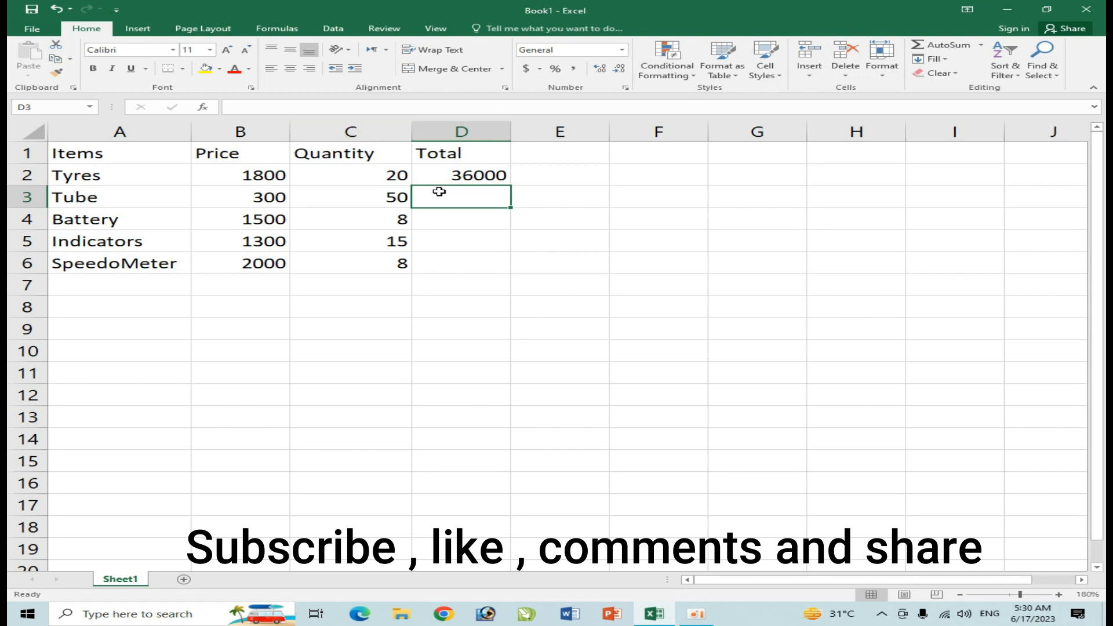
Enter the formula =B3*C3 in cell D3 to multiply the Tube price by its quantity.
text(=)
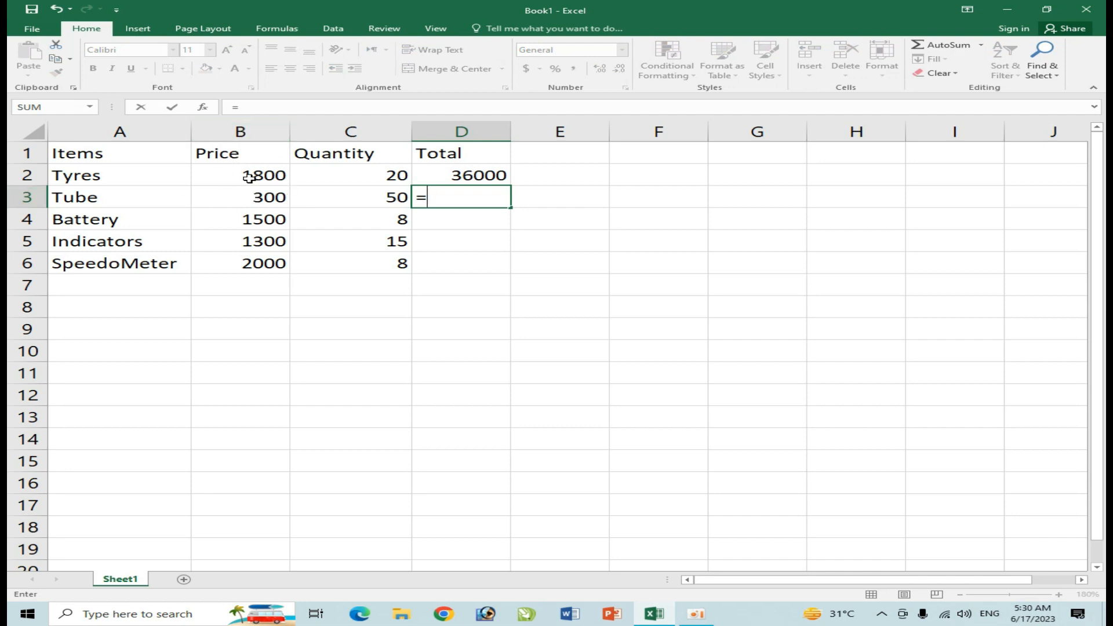
click(251, 200)
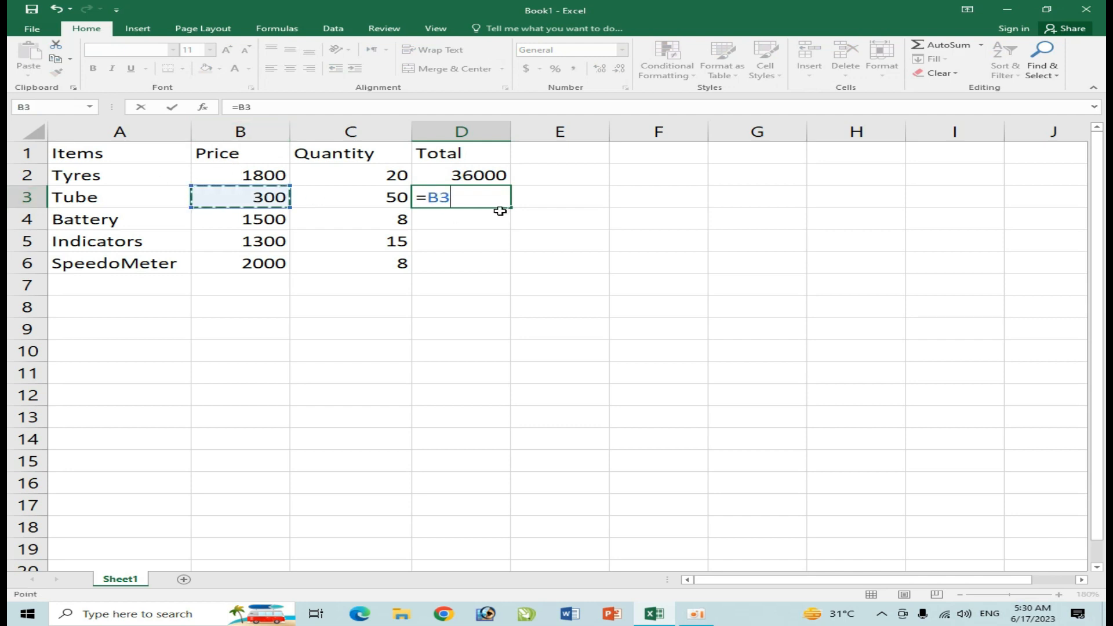
text(*)
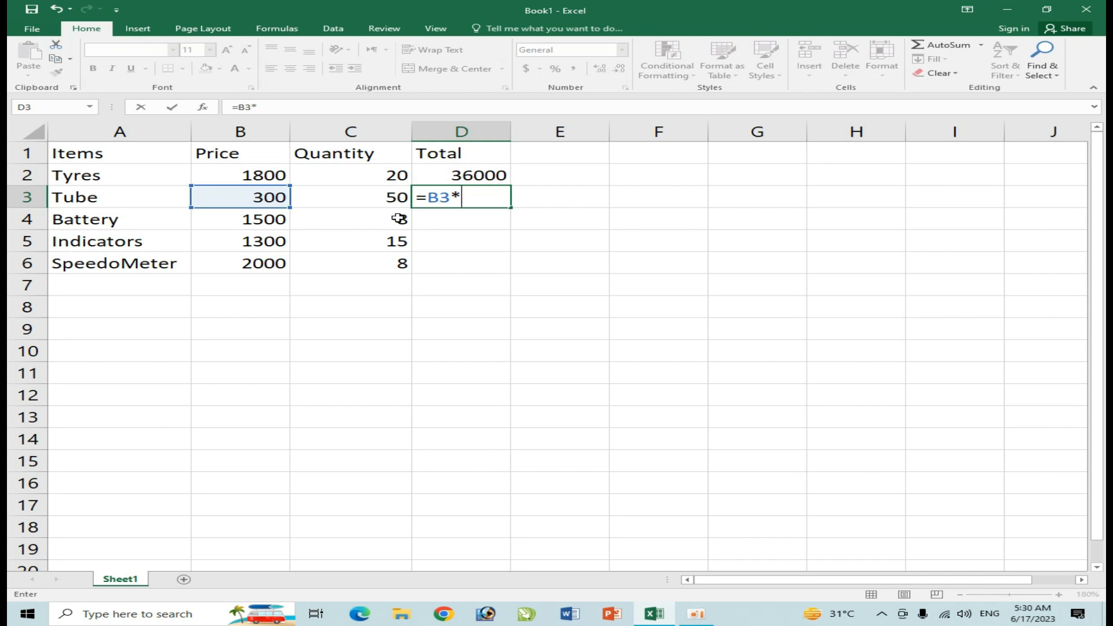
click(391, 203)
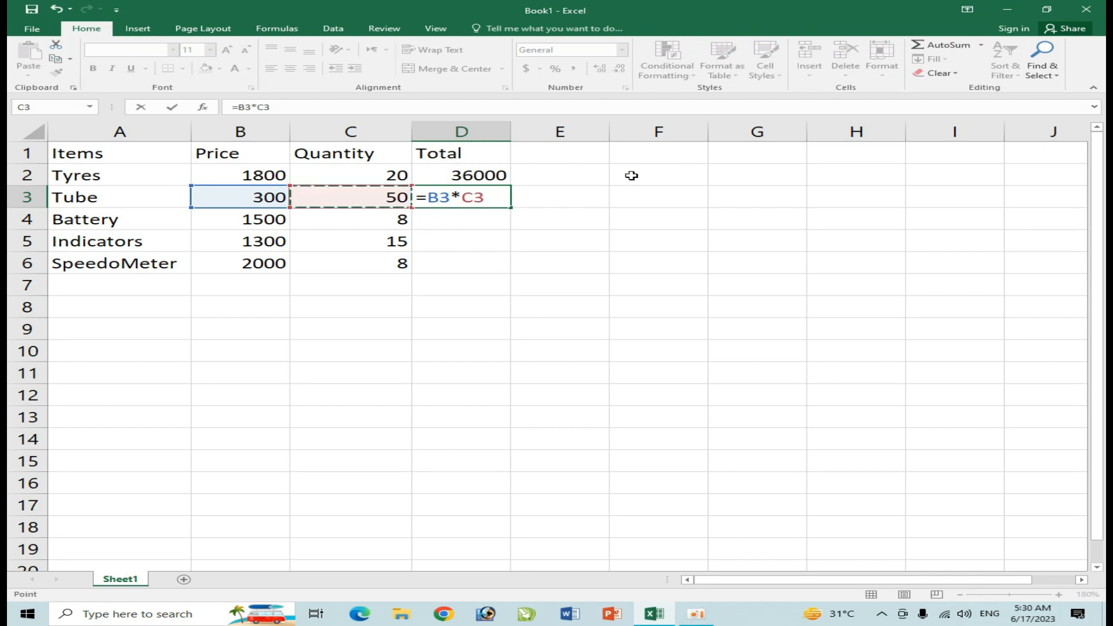
key(Return)
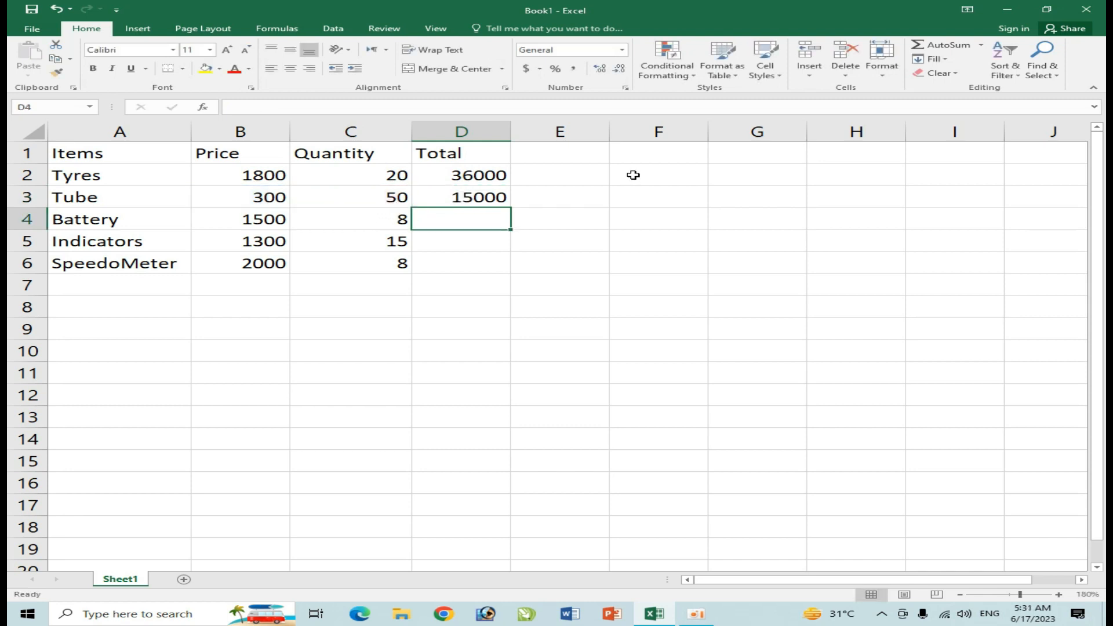
Enter the formula =b4*c4 in cell D4 as the total for Battery.
text(=)
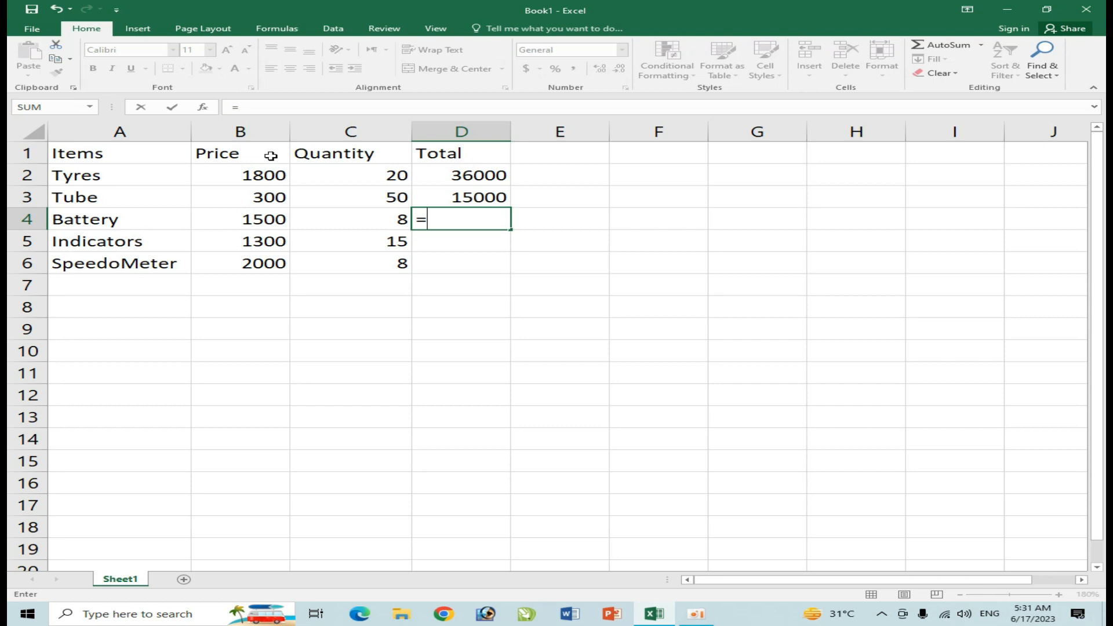
text(b4*)
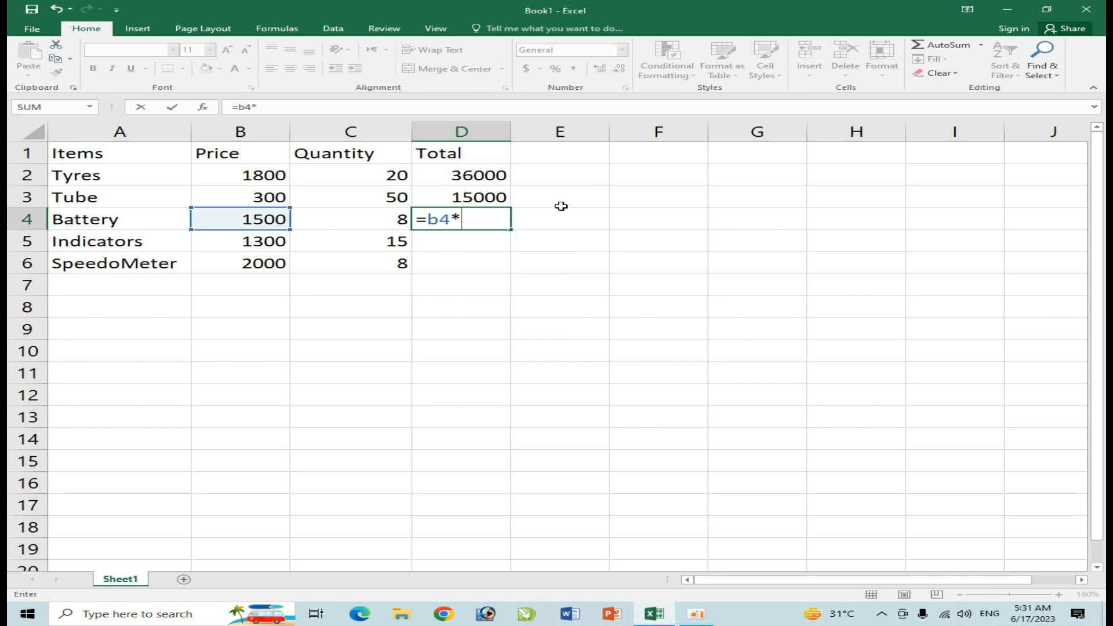
text(c4)
key(Return)
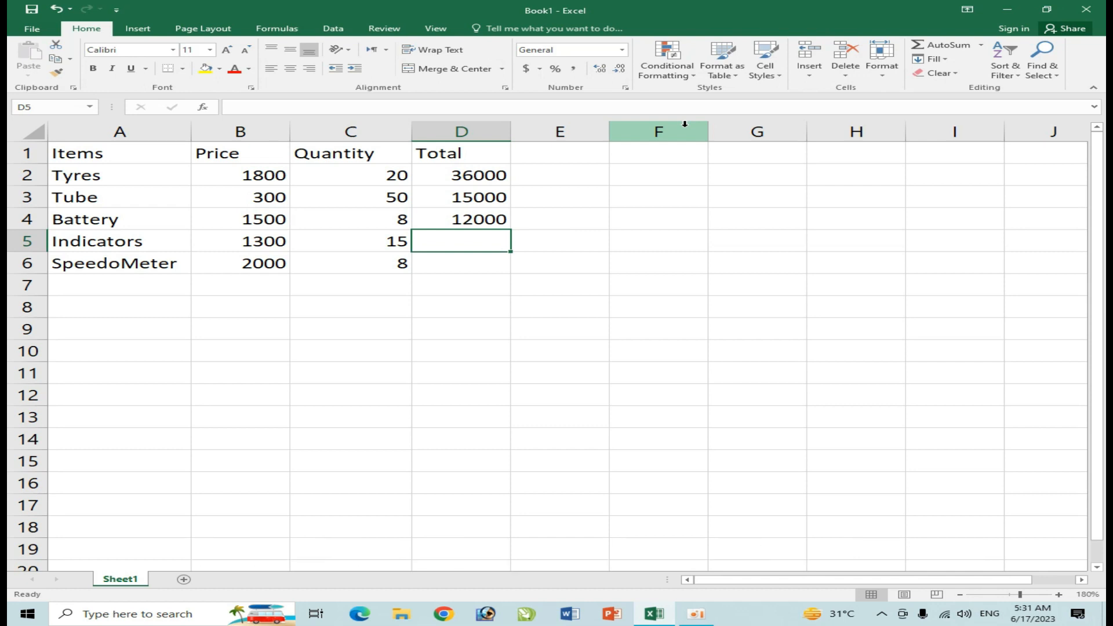
Enter the formula =b5*c5 in cell D5 as the total for Indicators.
text(=b)
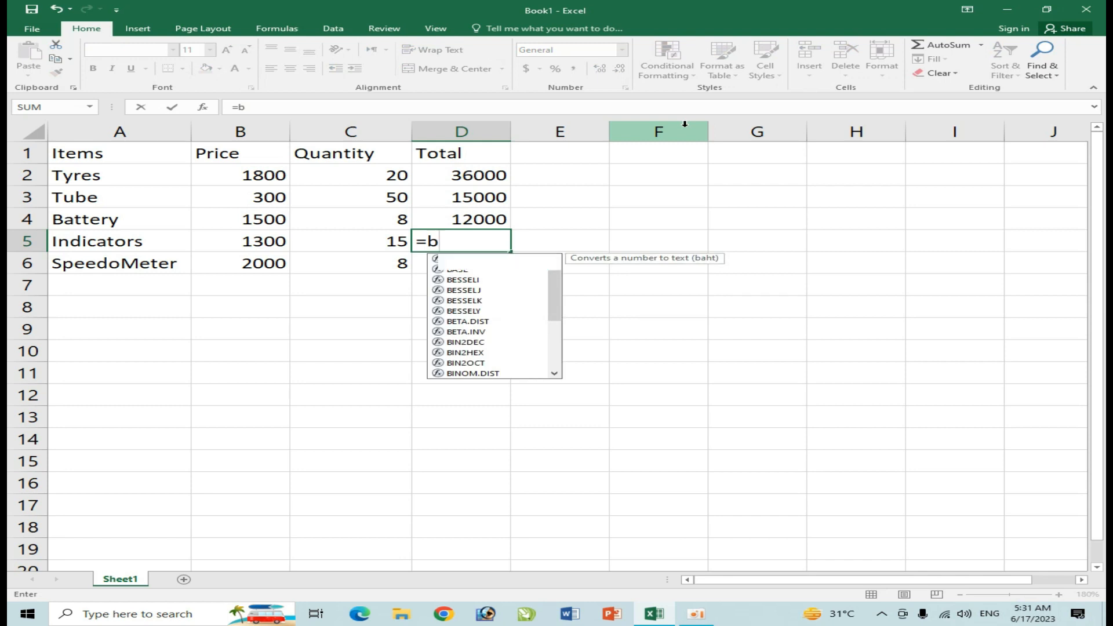
text(5*)
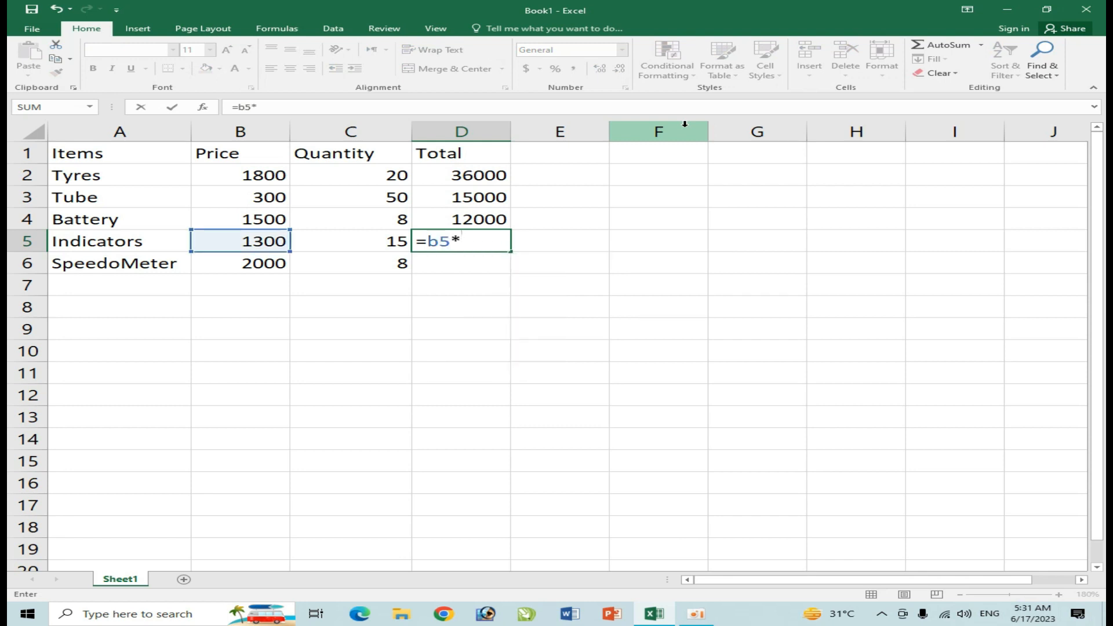
text(c5)
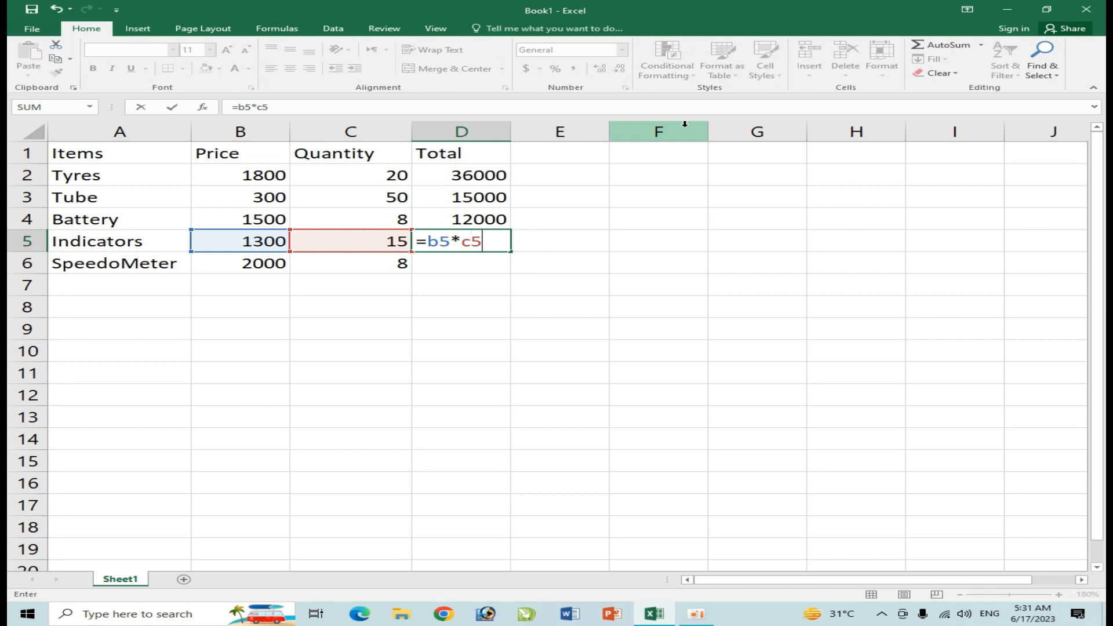
key(Return)
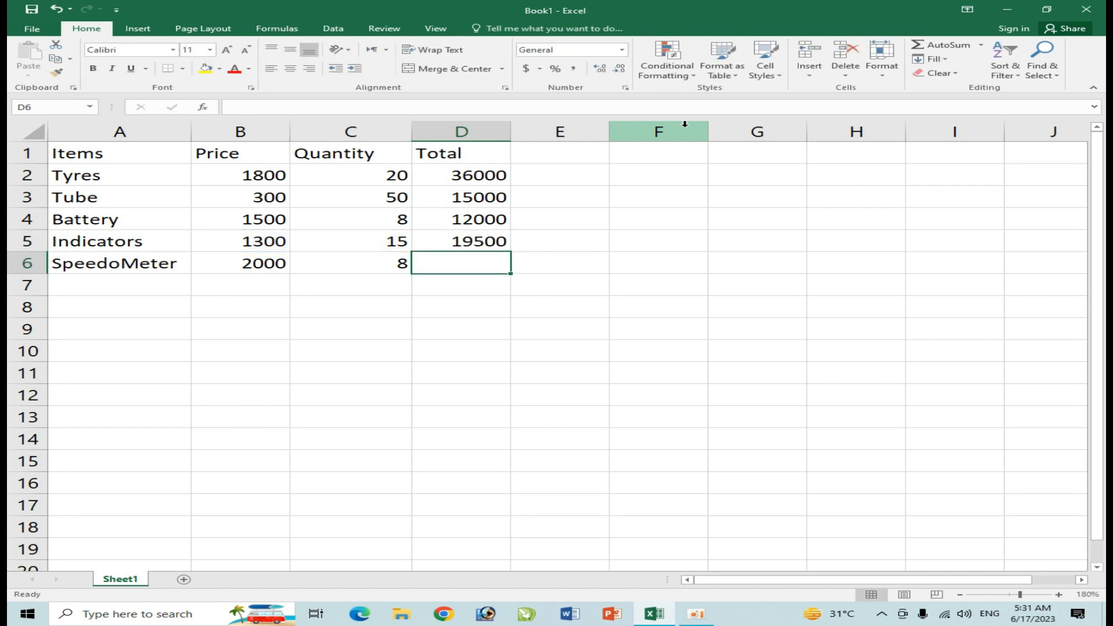
Enter the formula =b6*c6 in cell D6 as the total for SpeedoMeter.
text(=b)
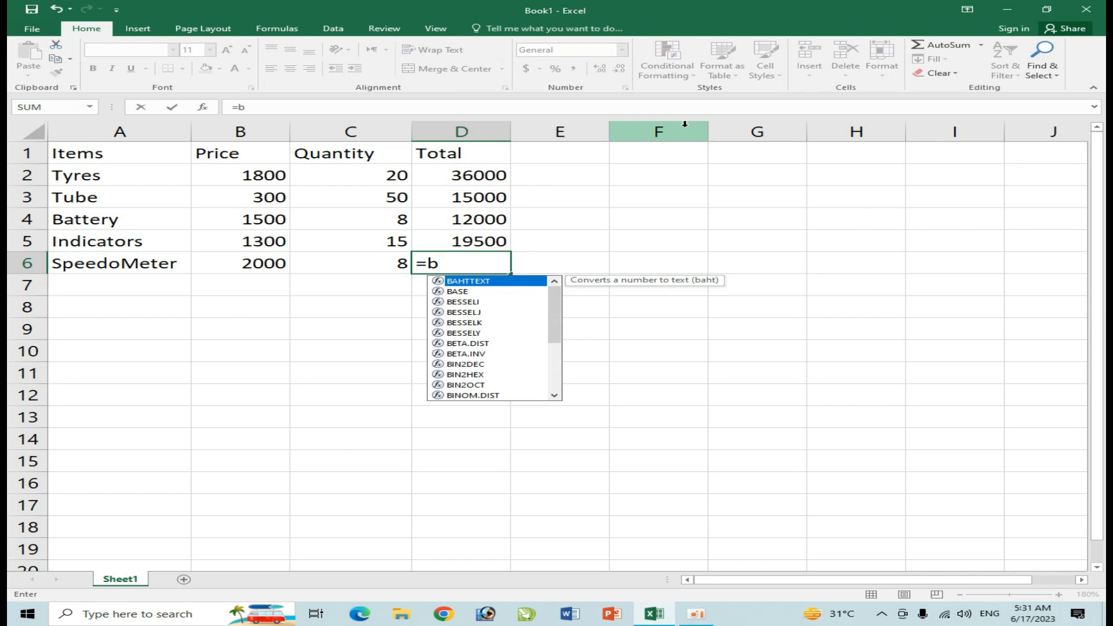
text(6*)
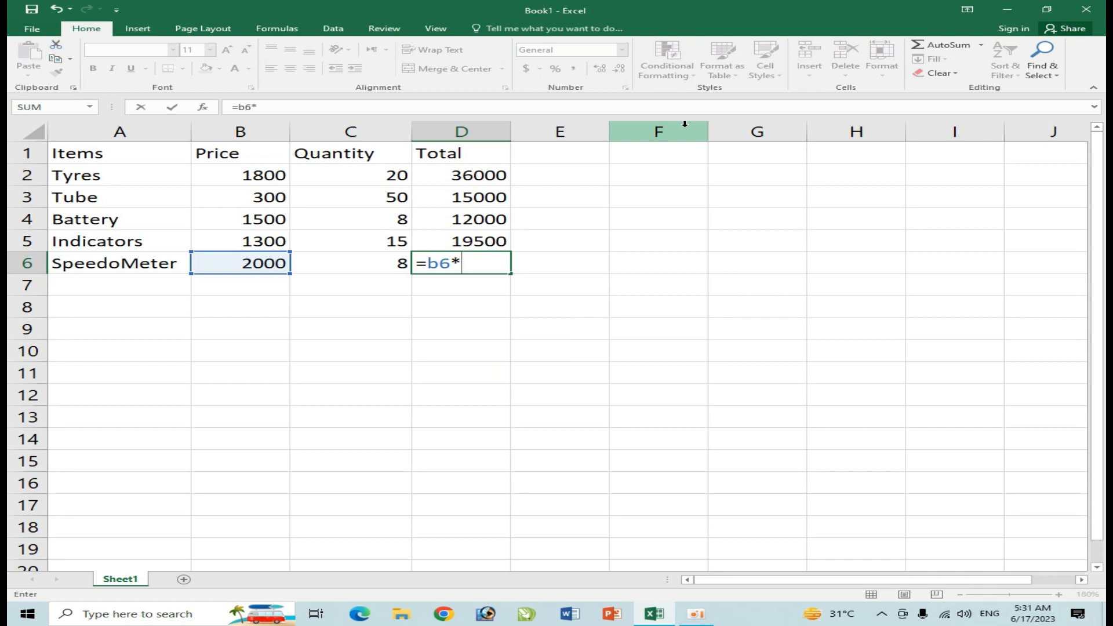
text(c6)
key(Return)
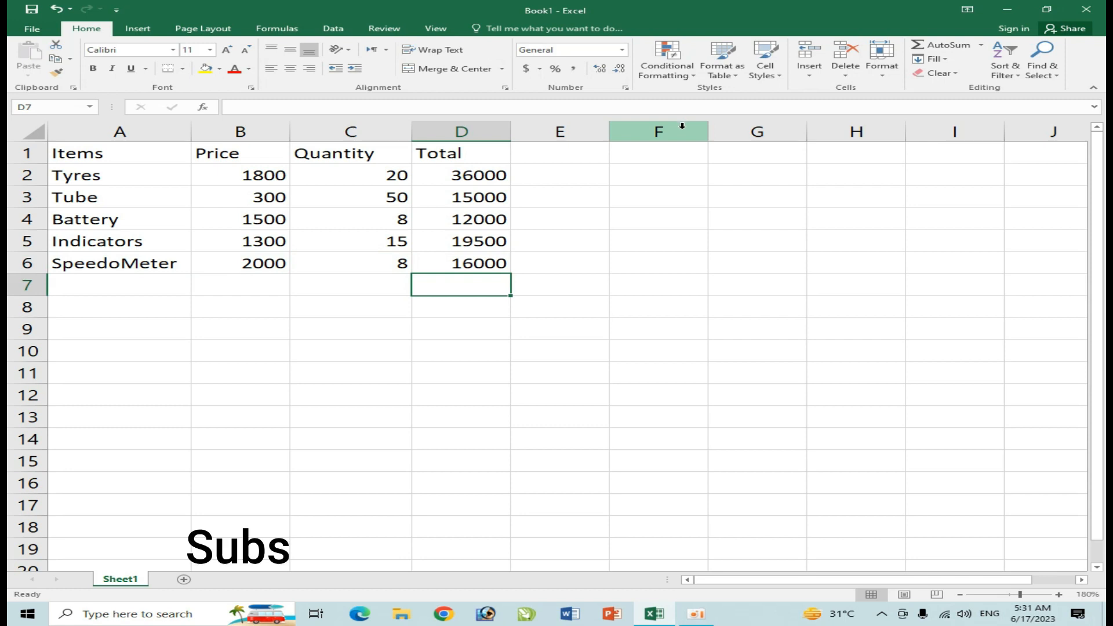
Enter the label Grand Total in cell C7, below the quantities.
click(356, 283)
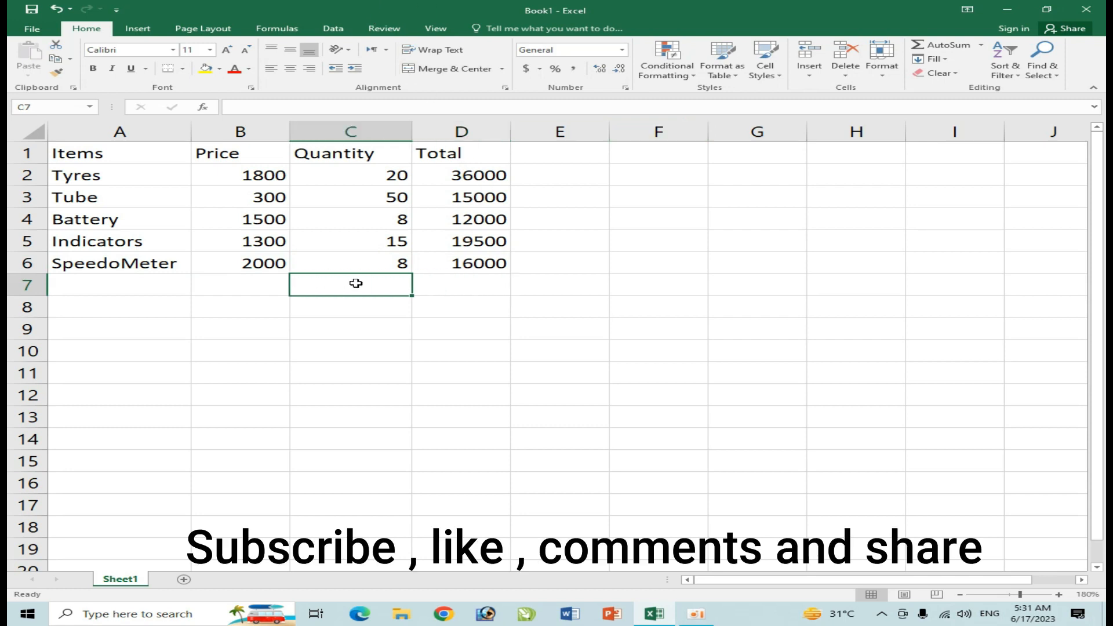
text(Grand Tota)
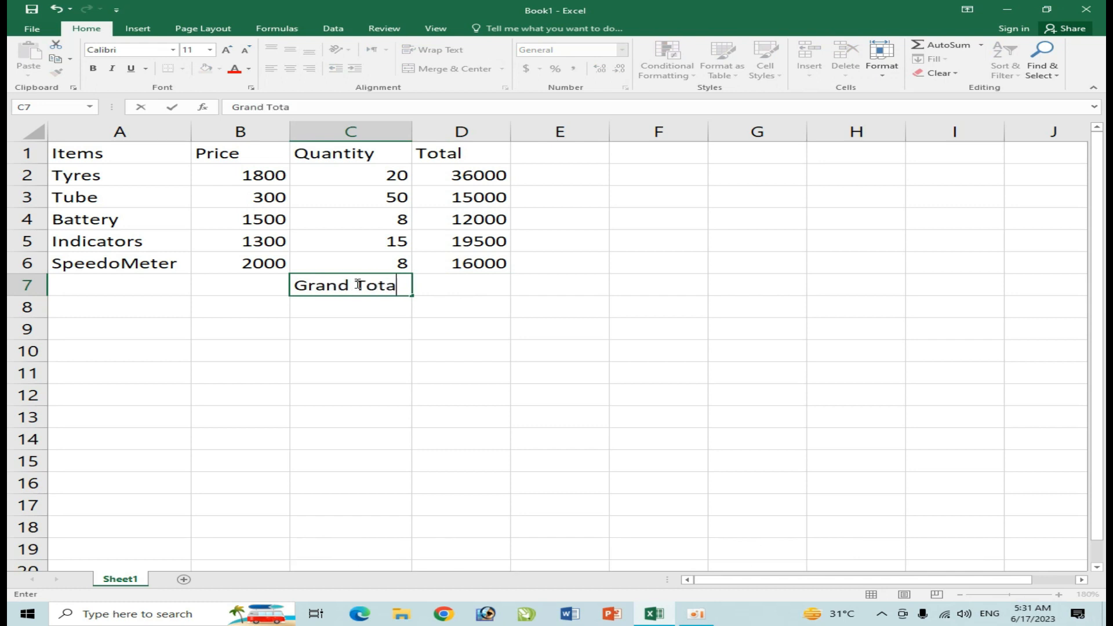
text(l)
key(Tab)
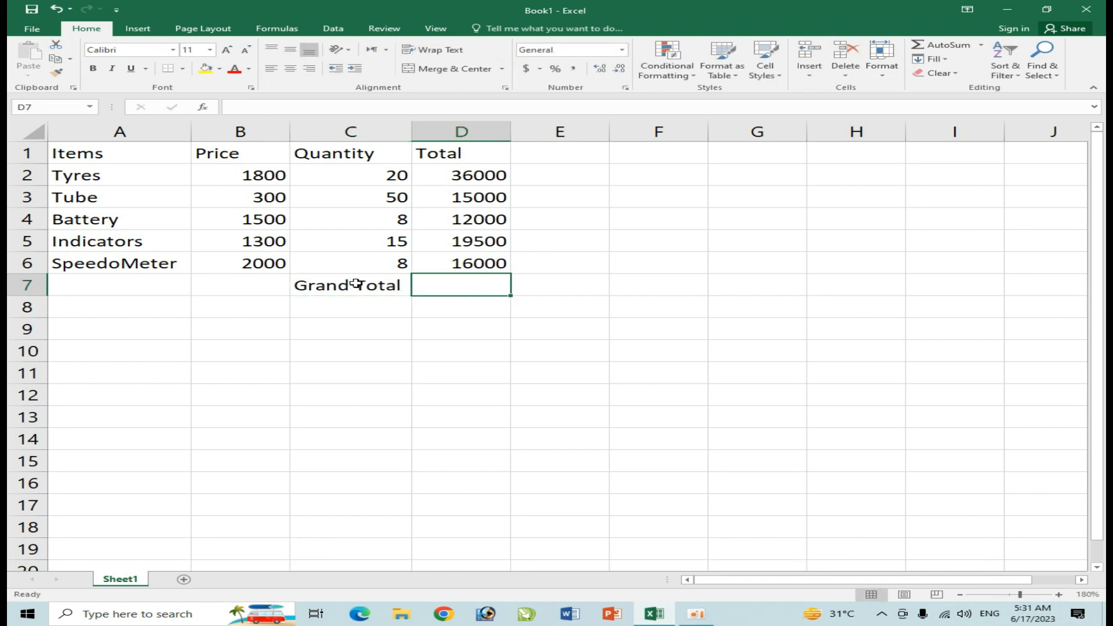
Enter the formula =sum(D2:D6) in cell D7 to add up all item totals.
text(=)
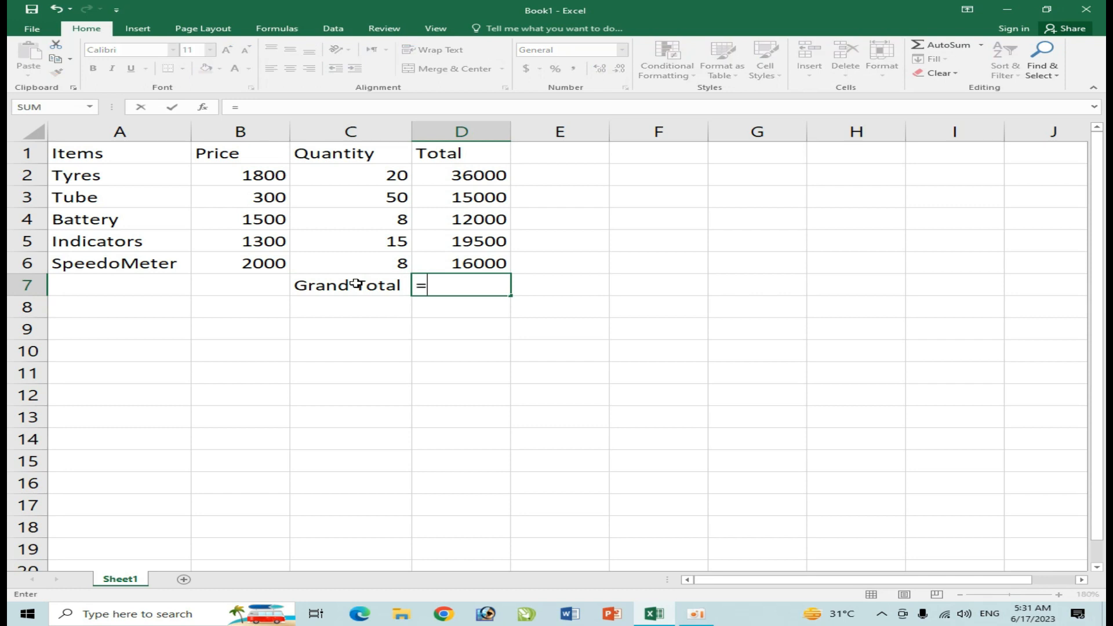
text(s)
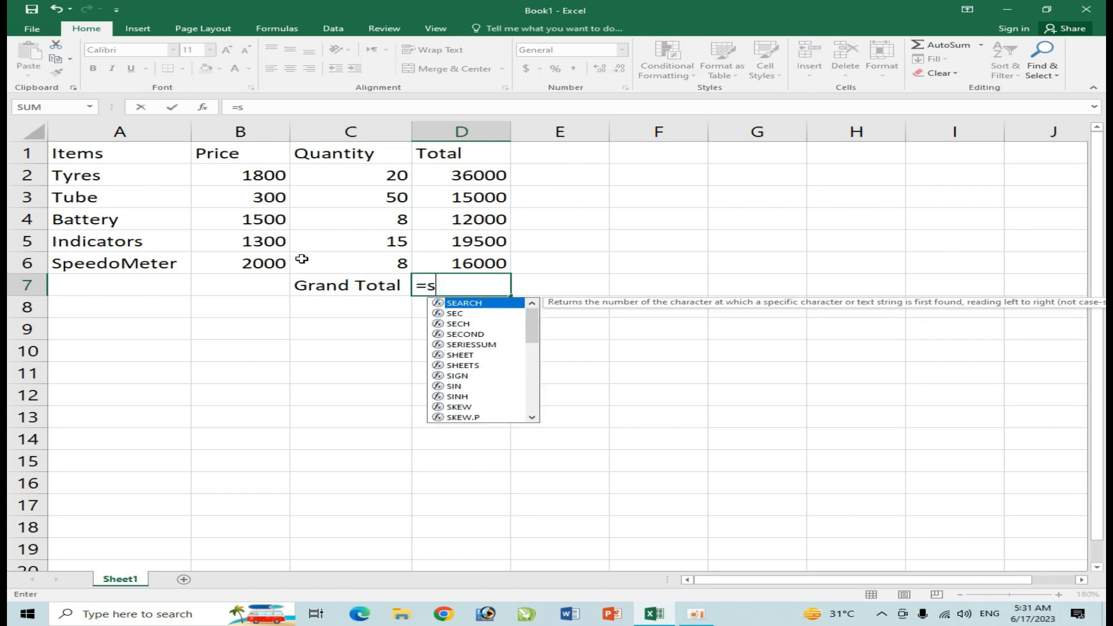
text(um()
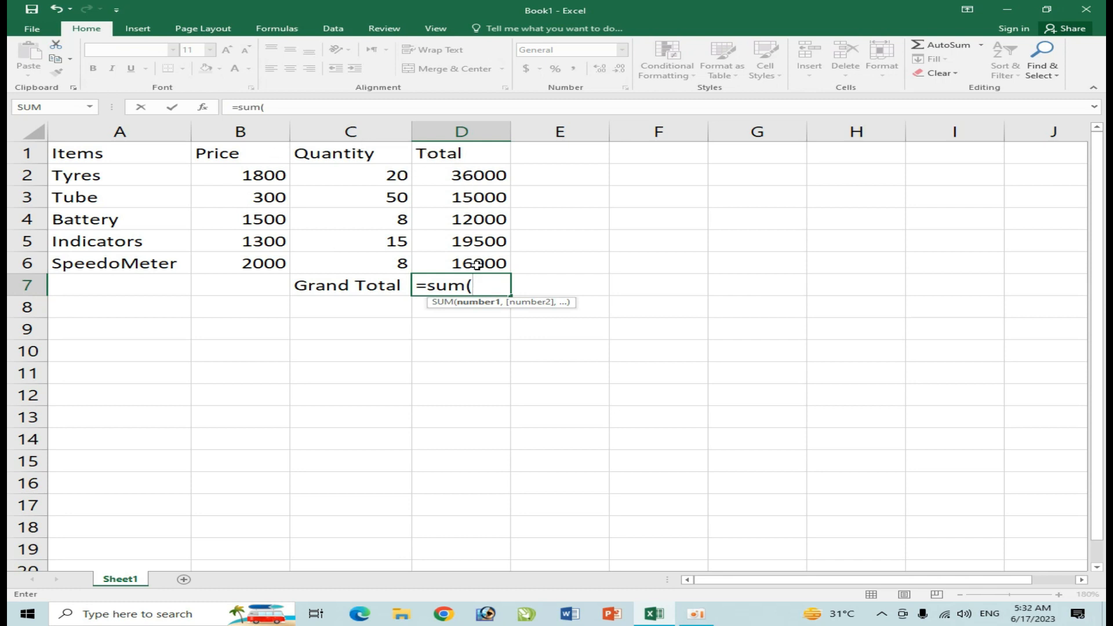
drag(478, 173, 484, 259)
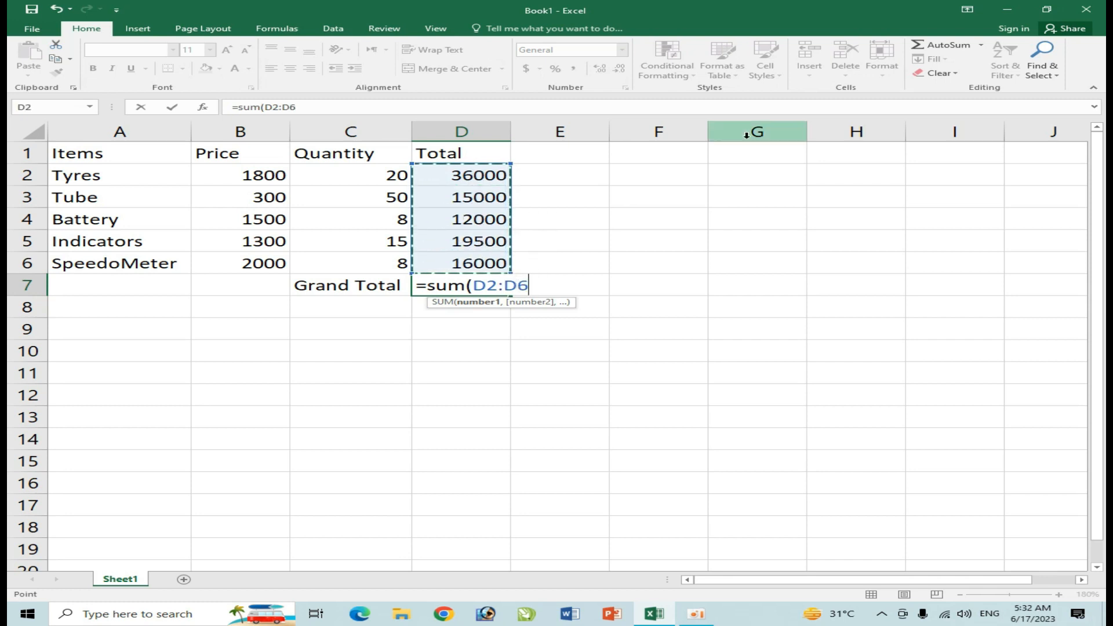
text())
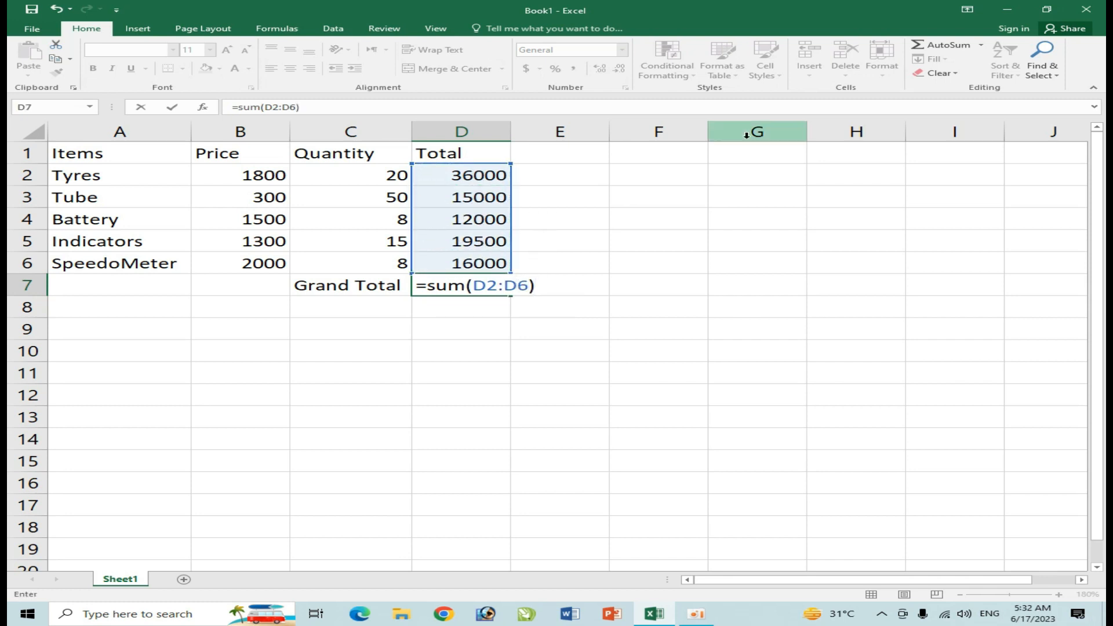
key(Return)
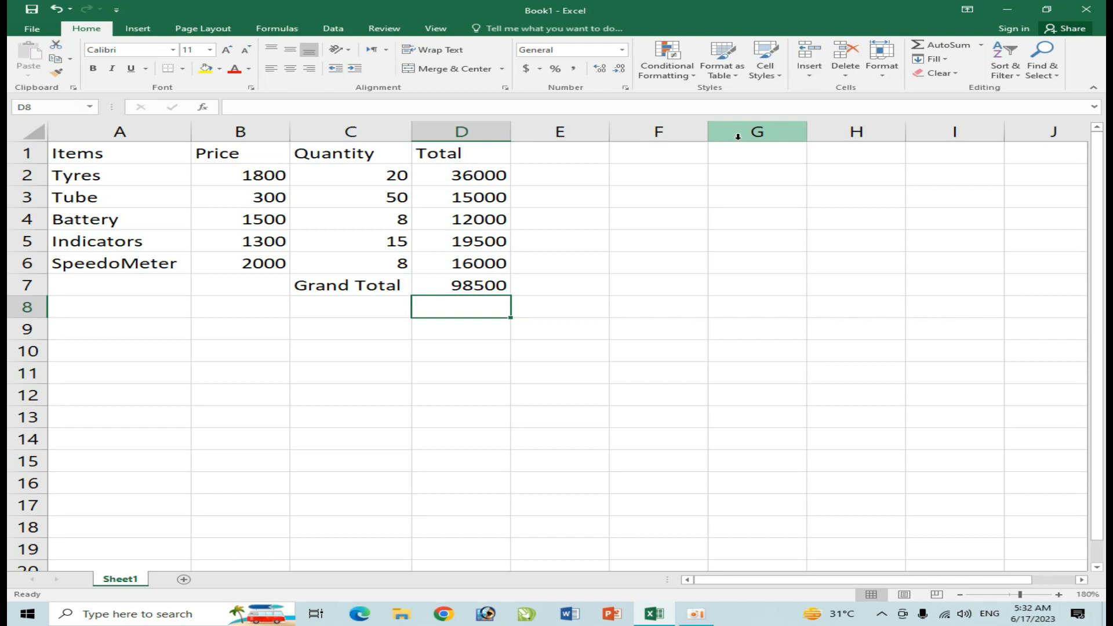
Enter the label 10% Discount in cell C8, below Grand Total.
key(Left)
key(Up)
key(Right)
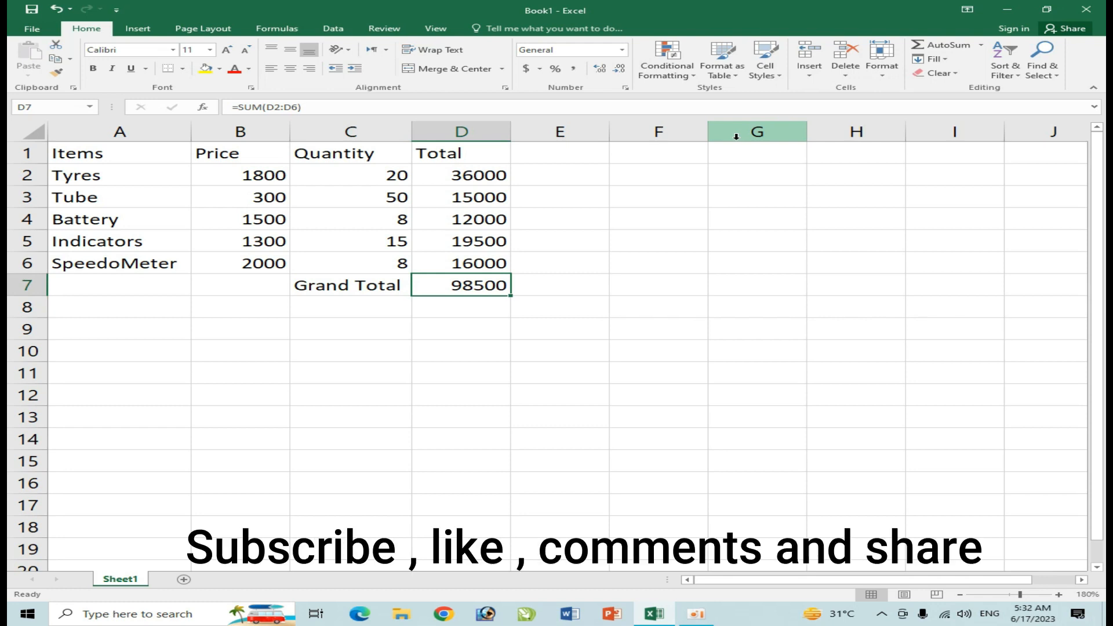
key(Down)
key(Left)
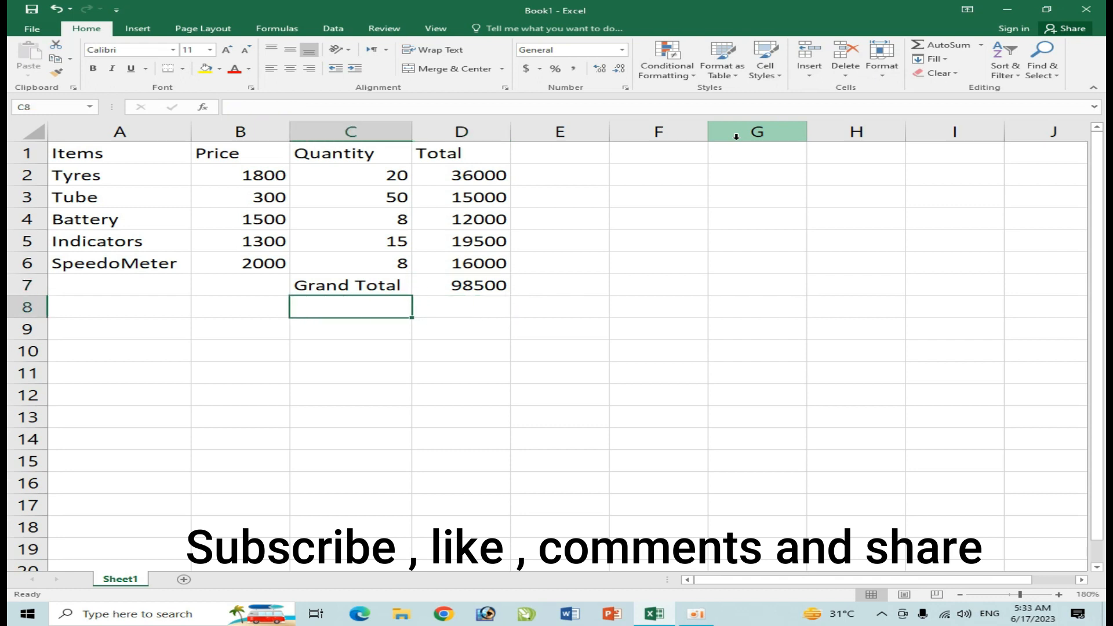
text(10% Discount)
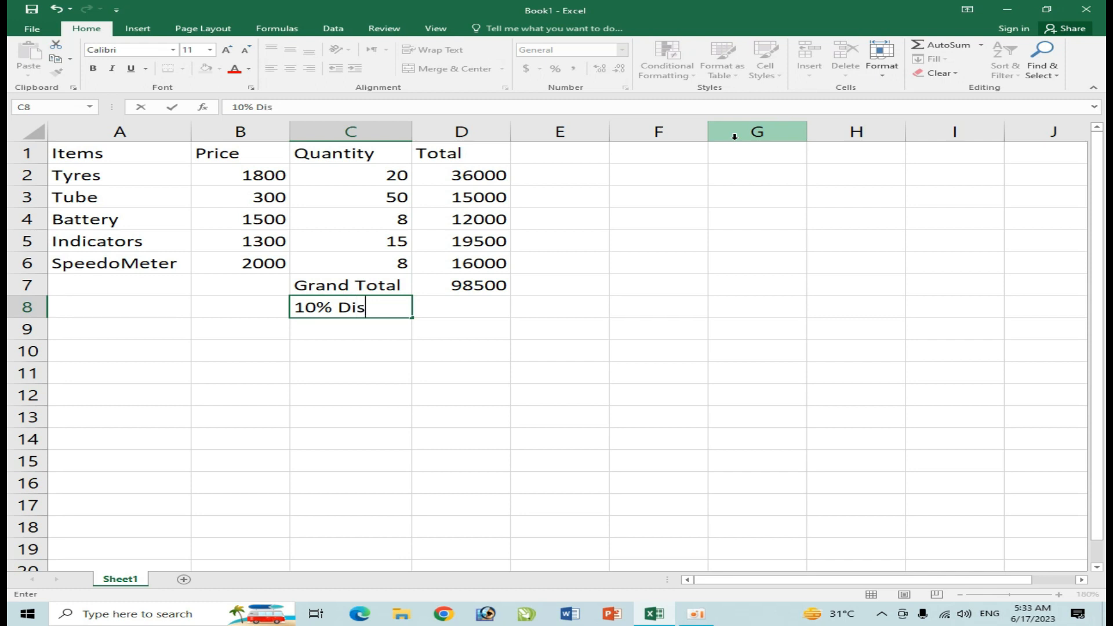
key(Right)
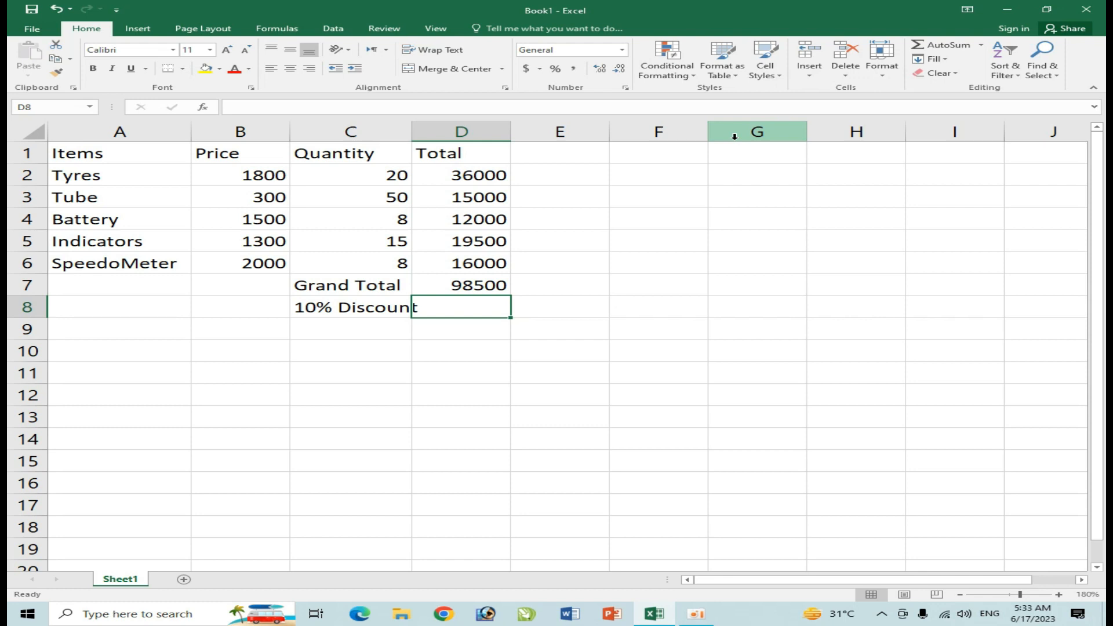
Replace the discount label in cell C8 with Payable.
key(Left)
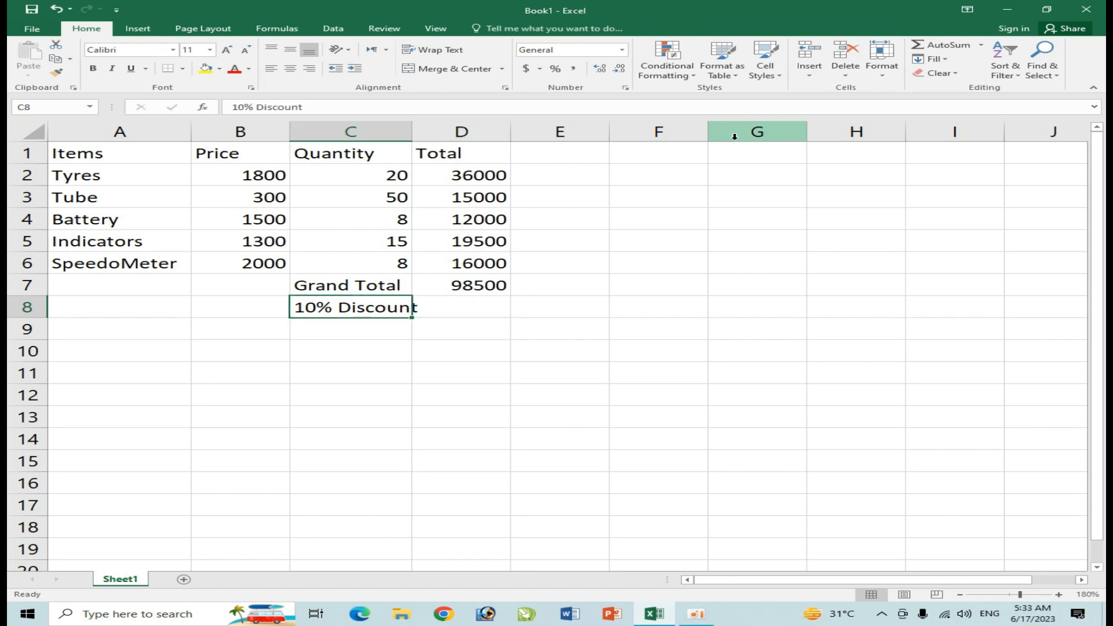
text(Py)
key(BackSpace)
text(ayable)
key(Right)
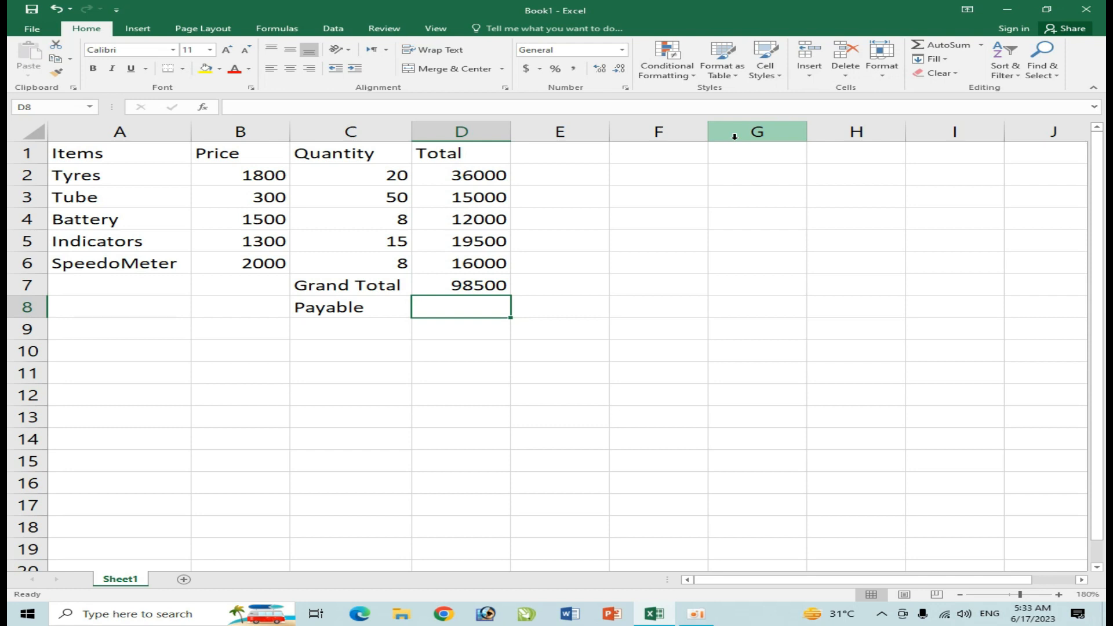
Replace the content of cell C8 with 10% and enter the label payable in cell C9.
key(Left)
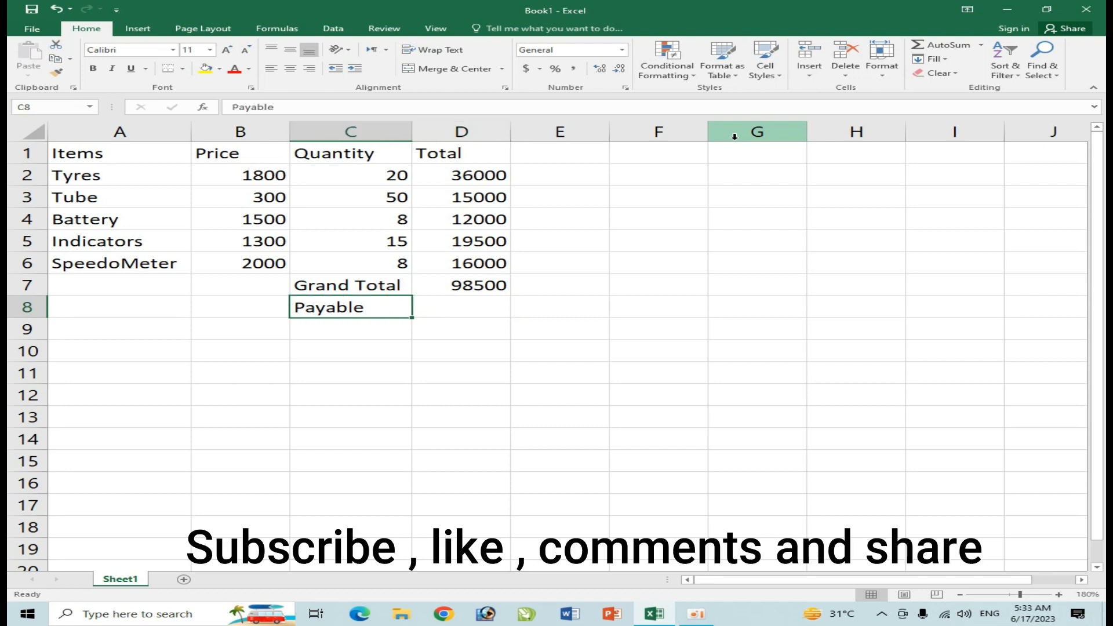
text(10%)
key(Return)
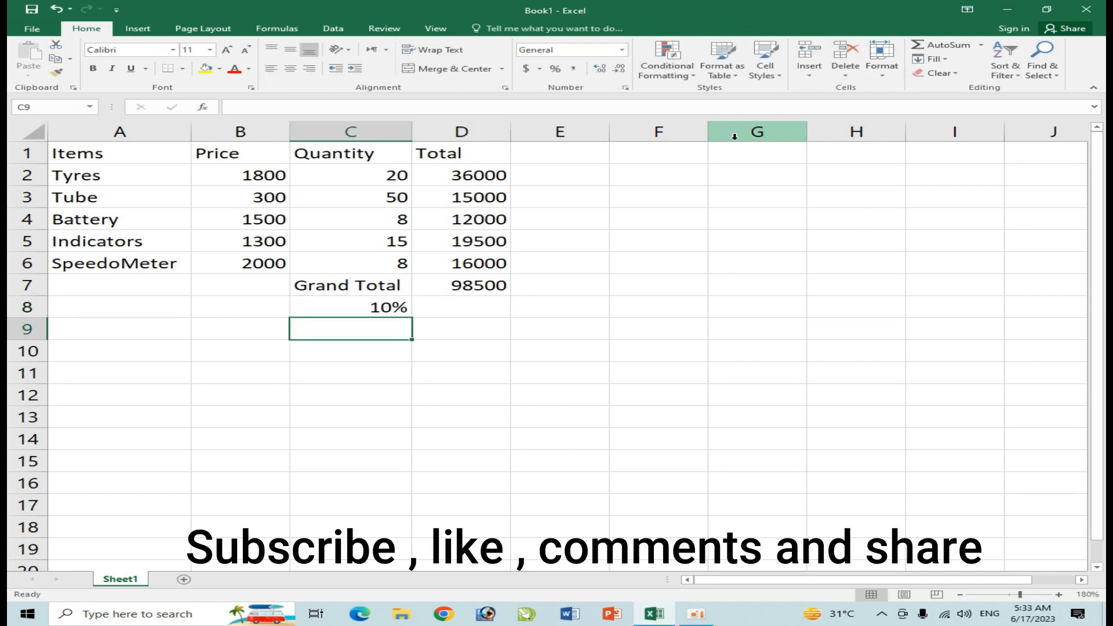
text(p)
key(BackSpace)
text(payable)
key(Tab)
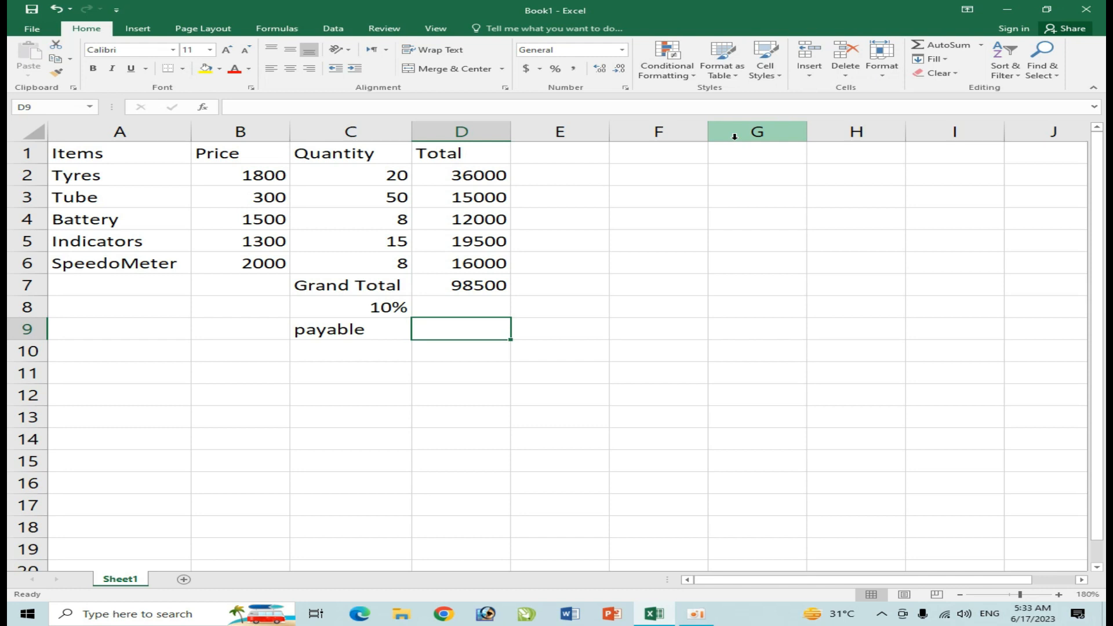
key(Down)
key(Up)
key(Up)
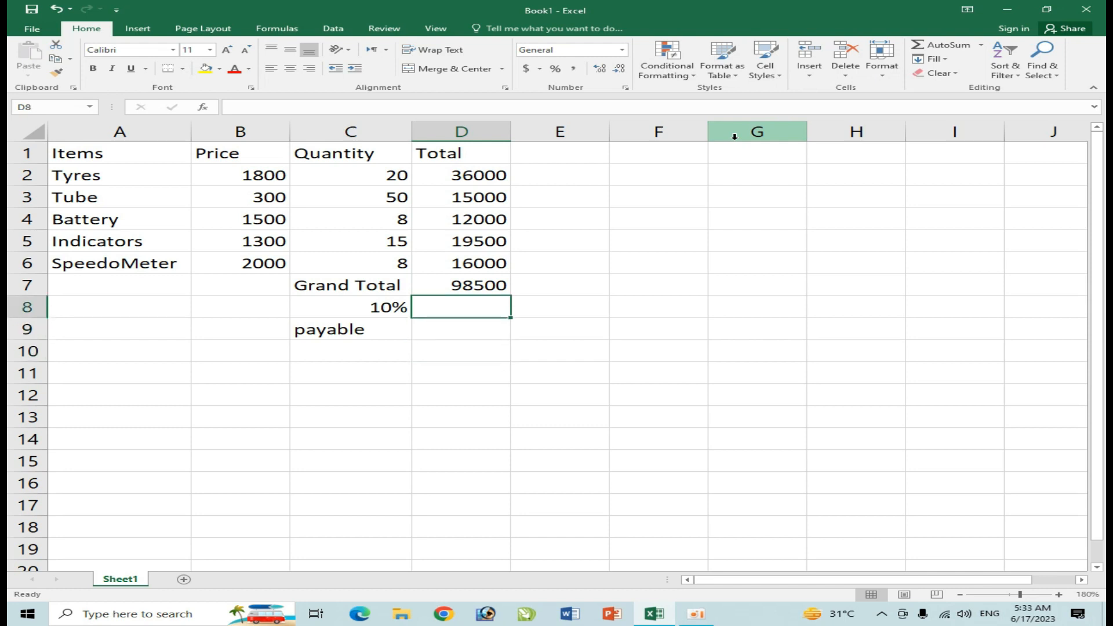
key(Down)
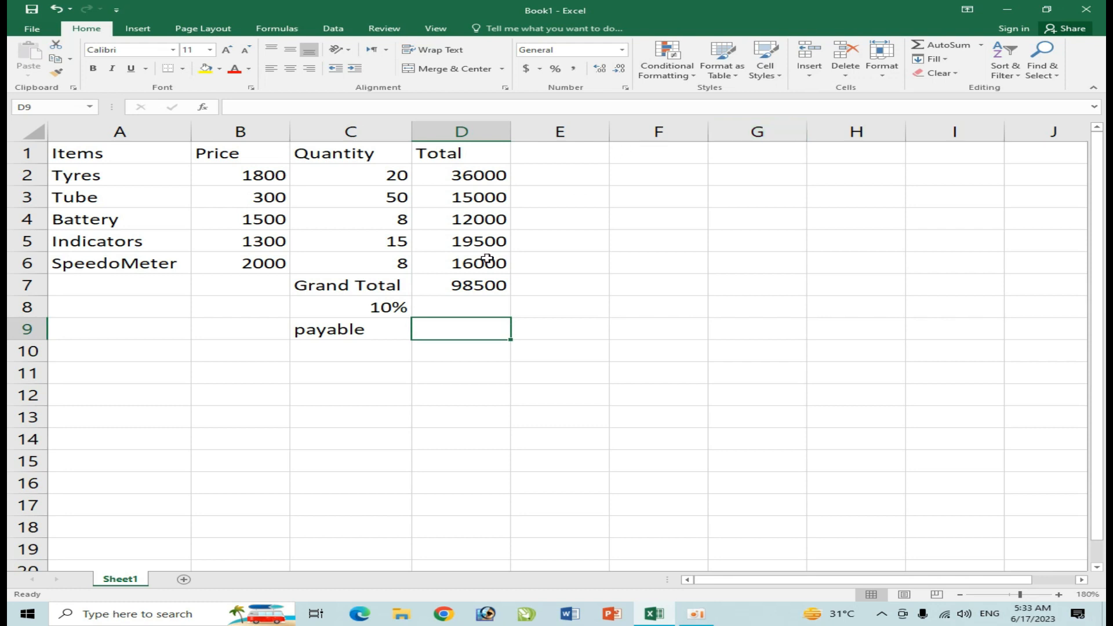
Clear cells C8:D9 and enter the label Payable in cell C8, below Grand Total.
drag(350, 307, 467, 328)
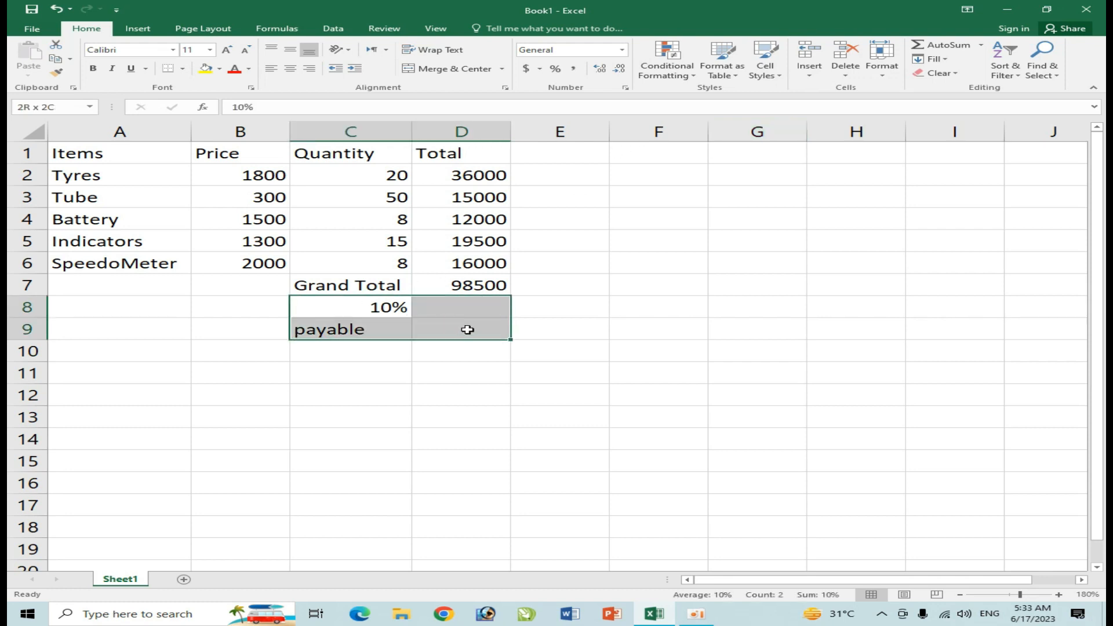
key(Delete)
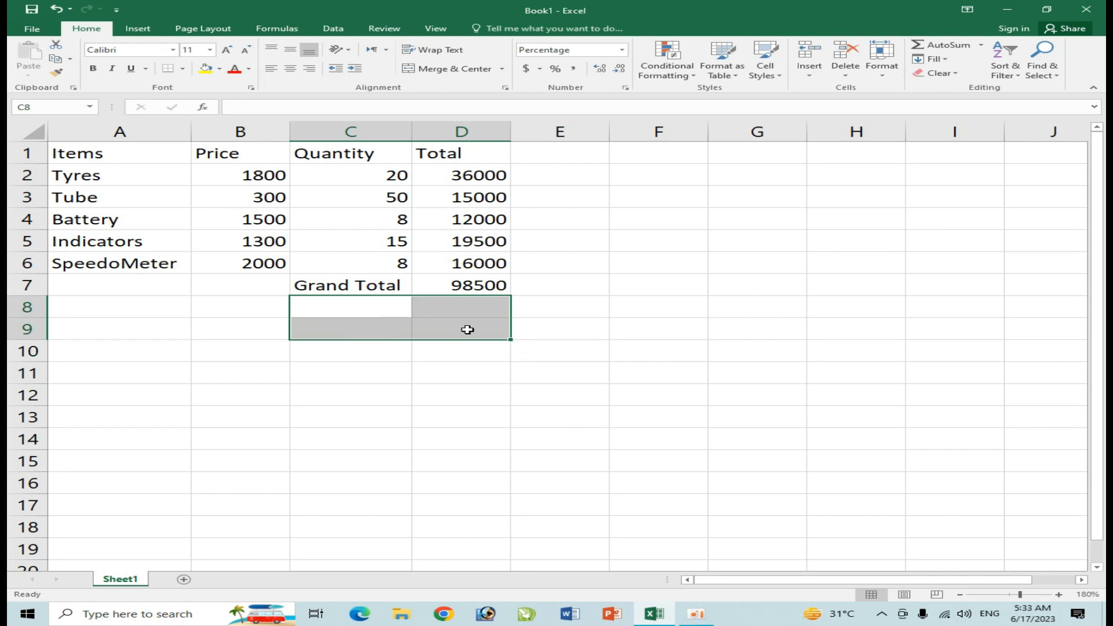
key(Up)
key(Left)
key(Right)
key(Down)
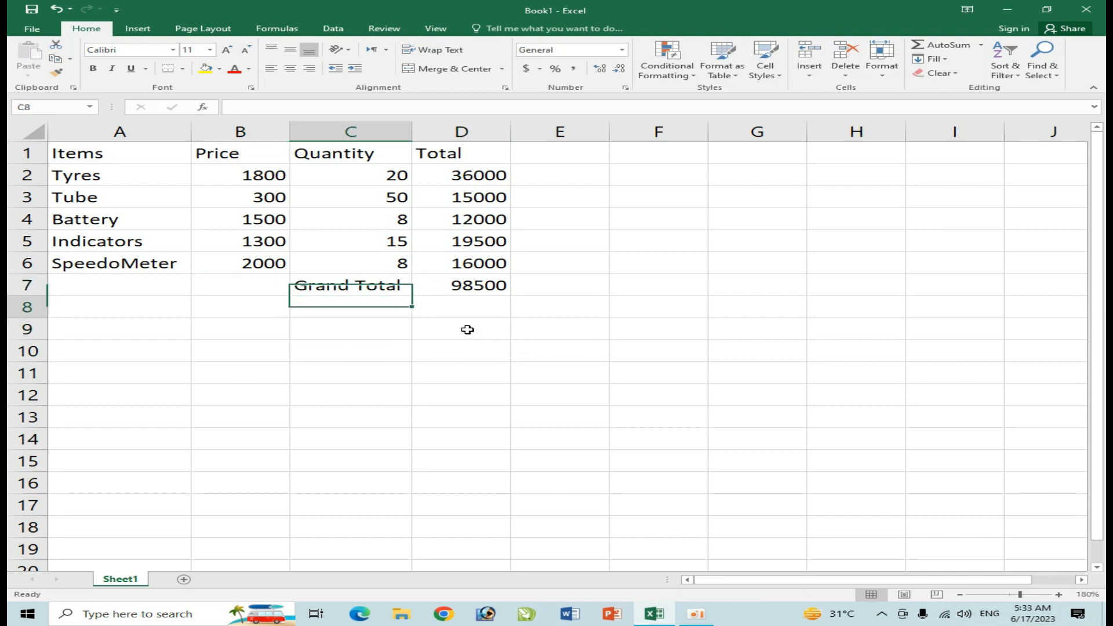
text(P)
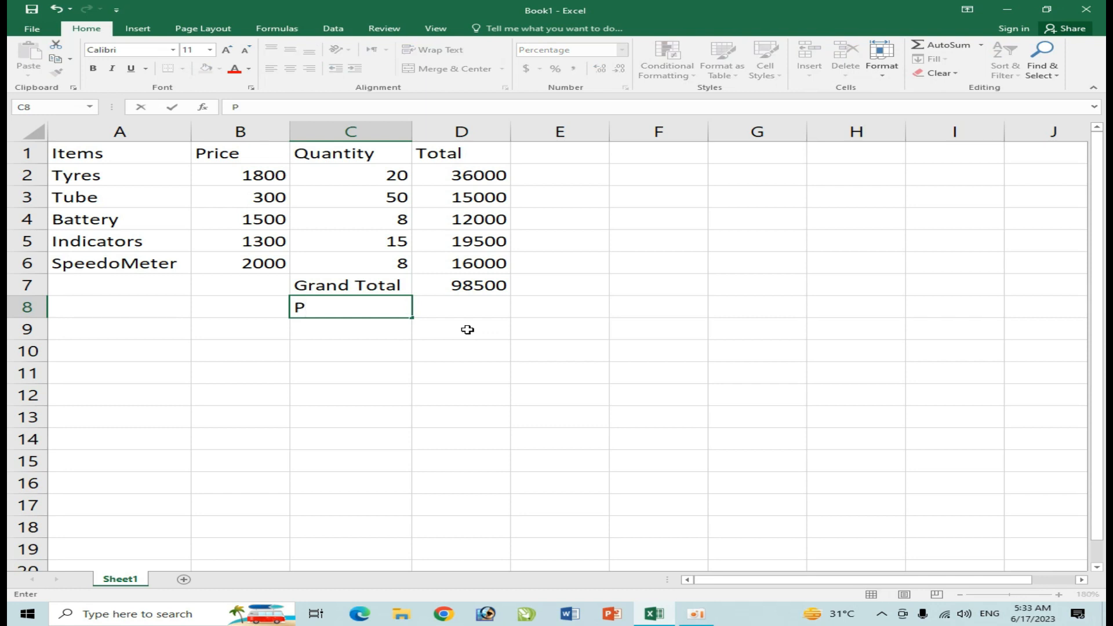
text(ayable)
key(Tab)
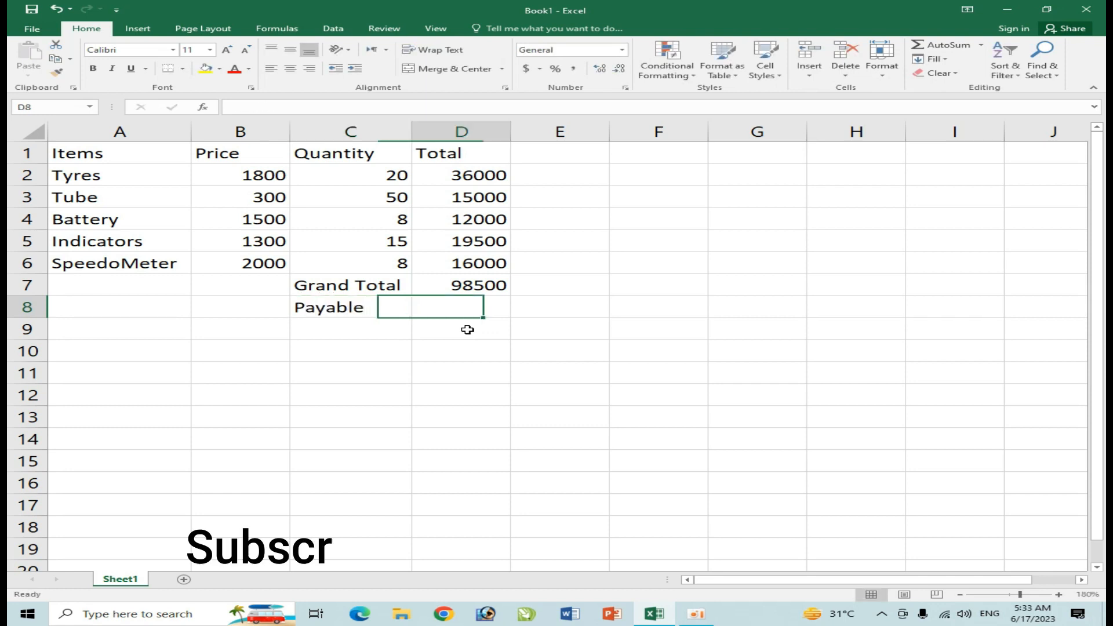
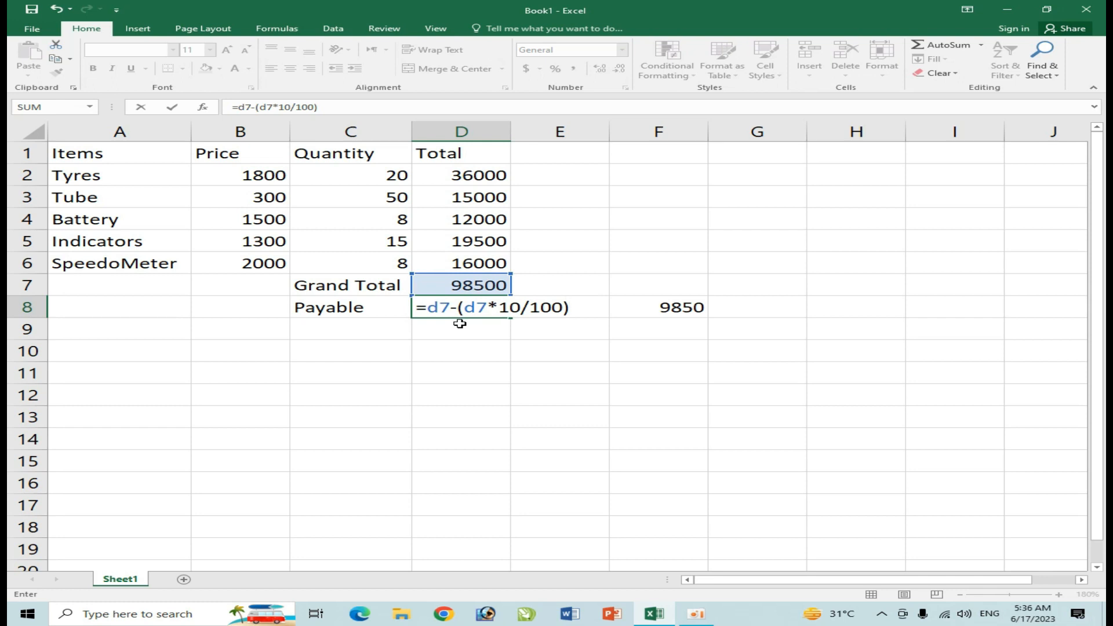
Enter the formula =d7-(d7*10/100) in cell D8 to calculate the payable amount after the 10% discount.
key(Return)
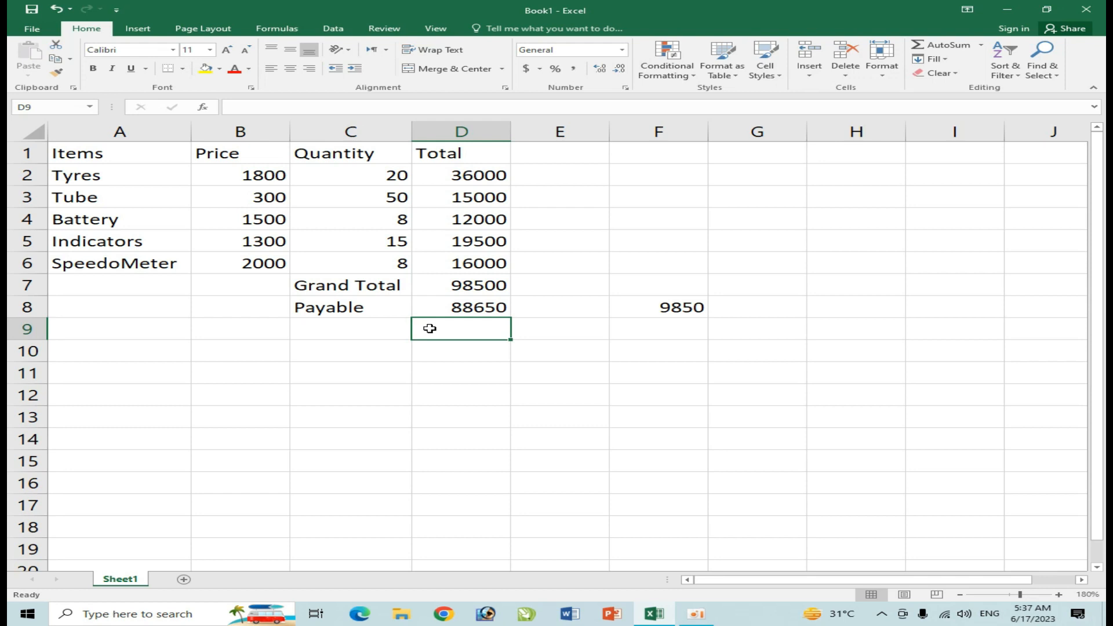
click(479, 311)
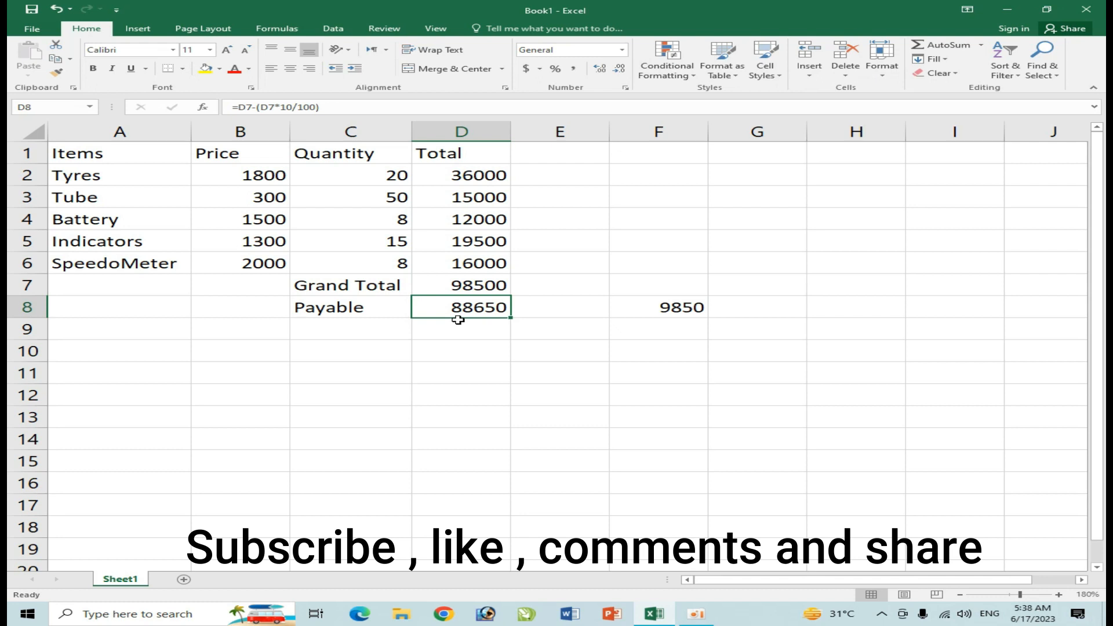
key(Down)
key(Down)
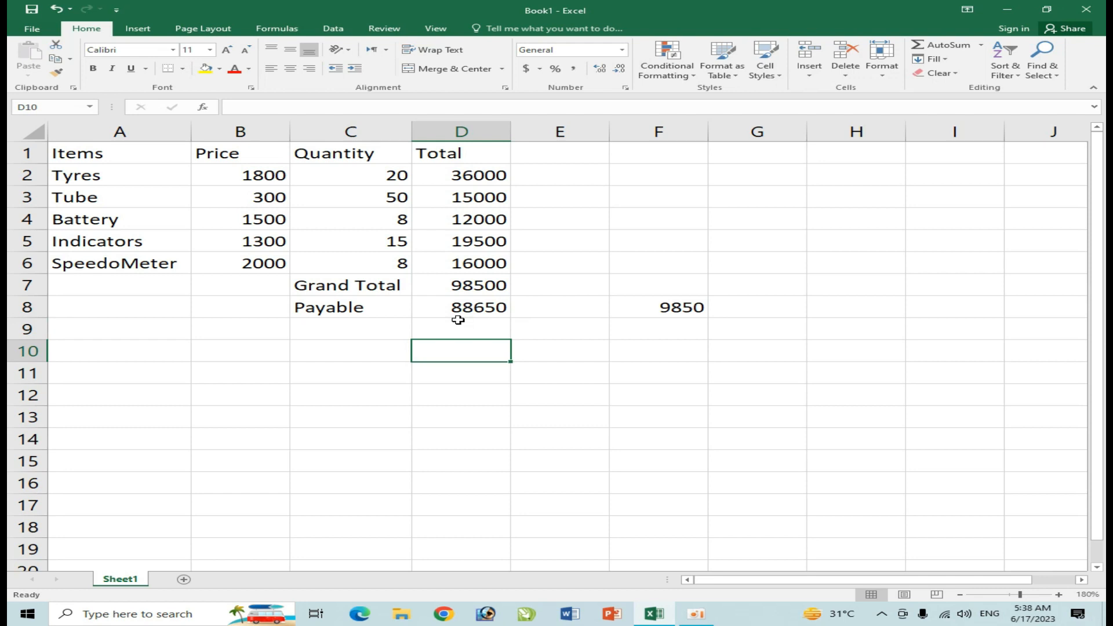
text(if()
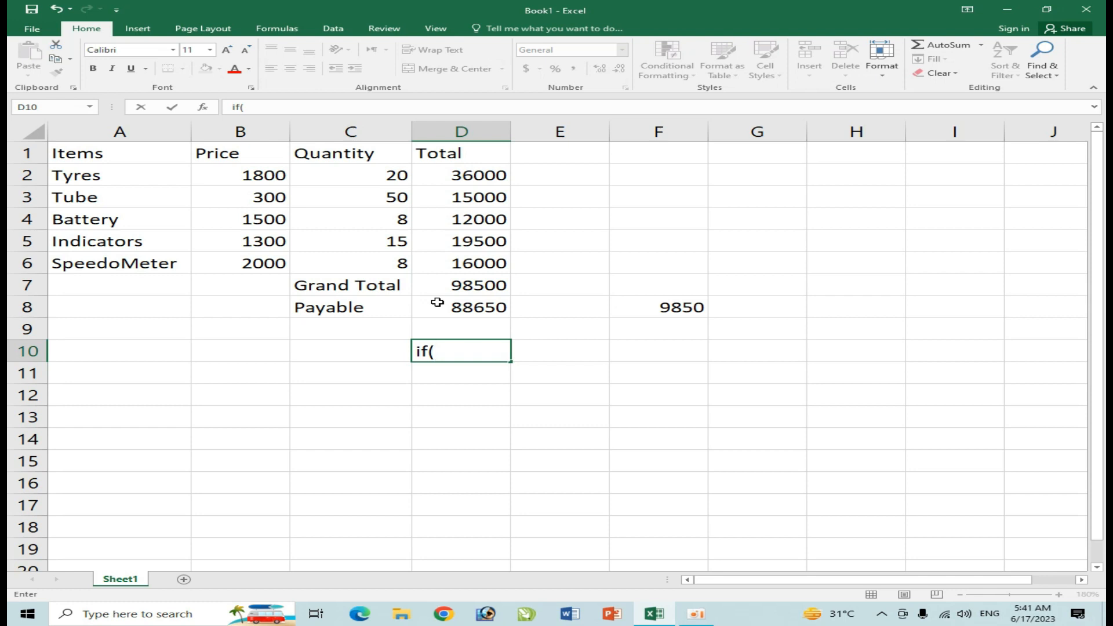
key(BackSpace)
key(BackSpace)
key(BackSpace)
text(=if)
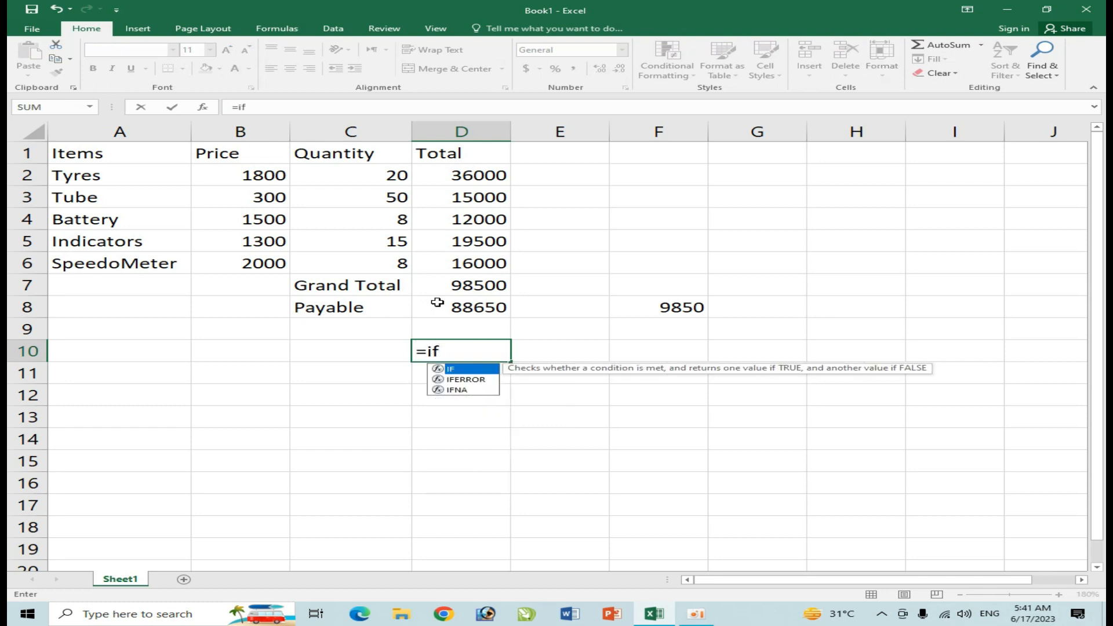
text(()
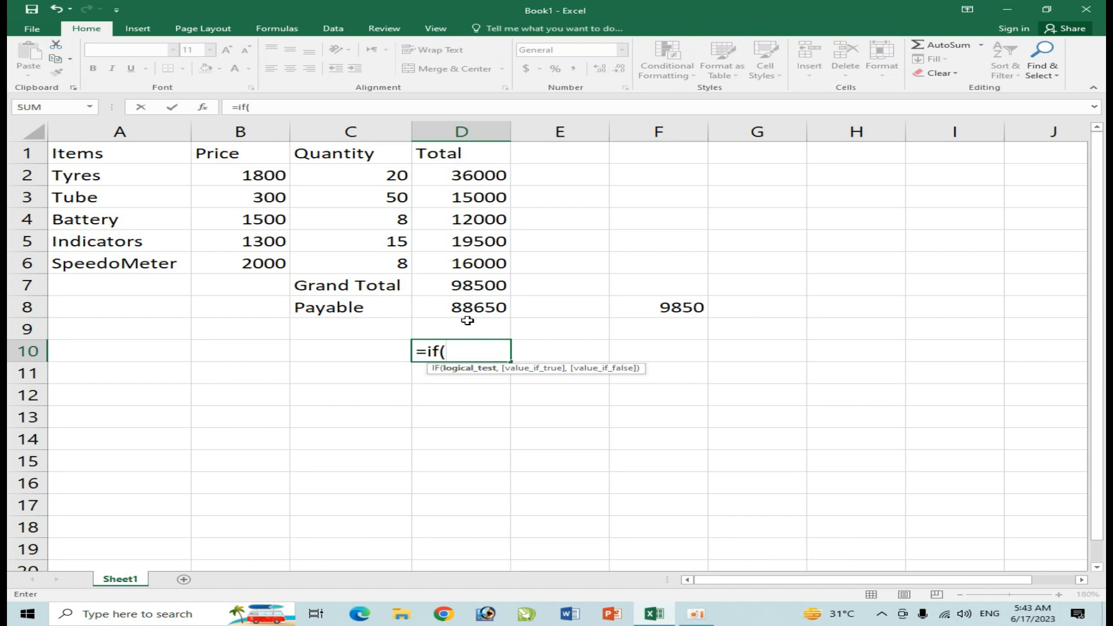
key(BackSpace)
key(BackSpace)
key(BackSpace)
key(BackSpace)
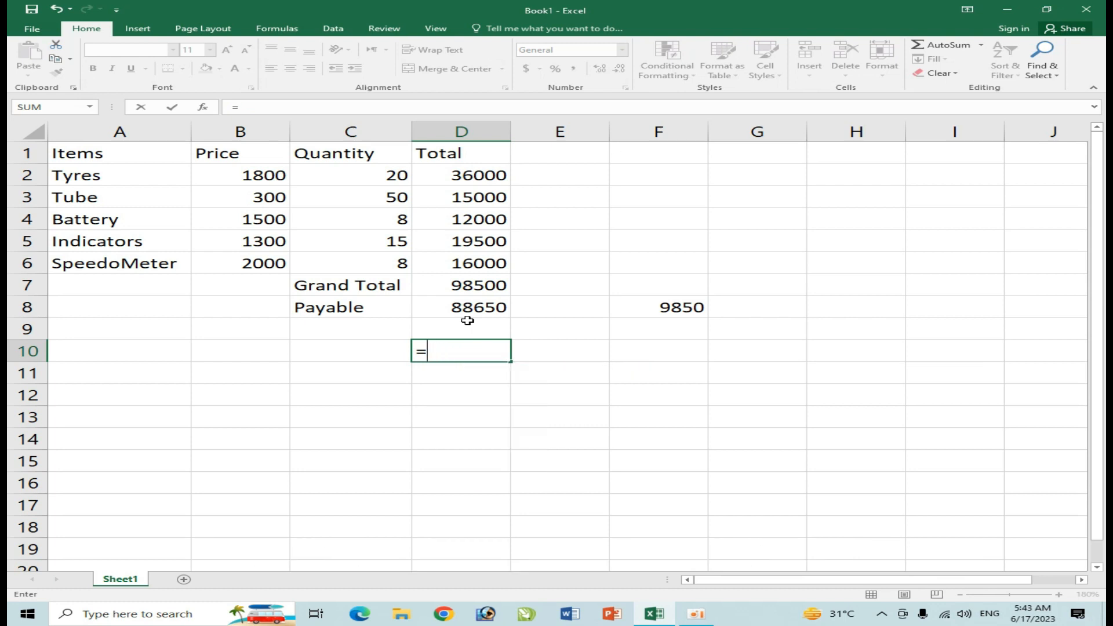
click(516, 303)
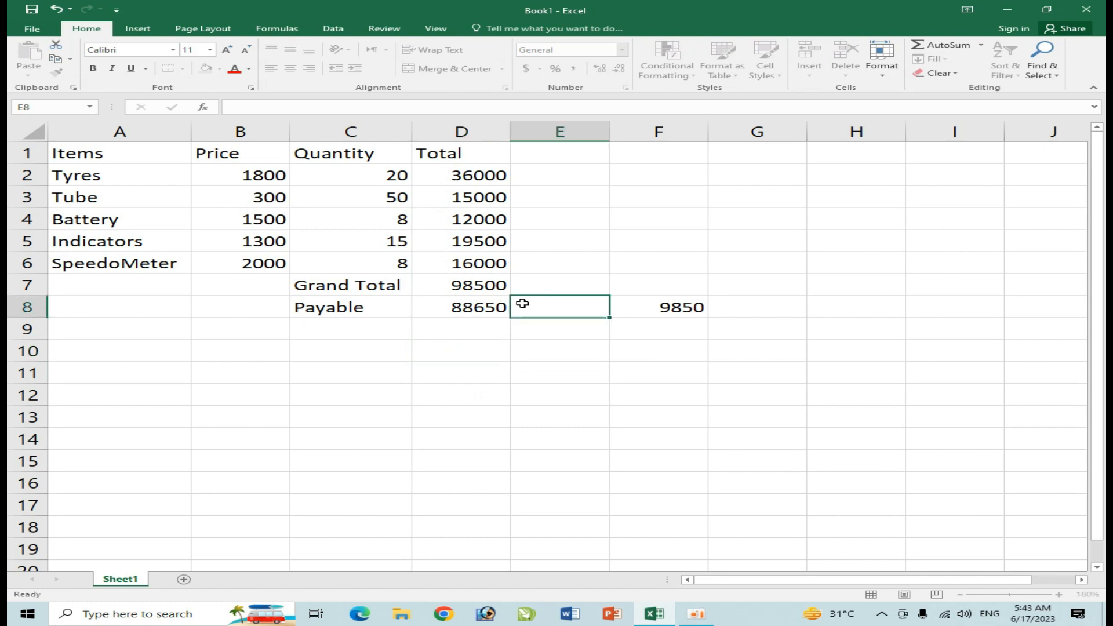
Clear the payable amount formula from cell D8.
click(457, 288)
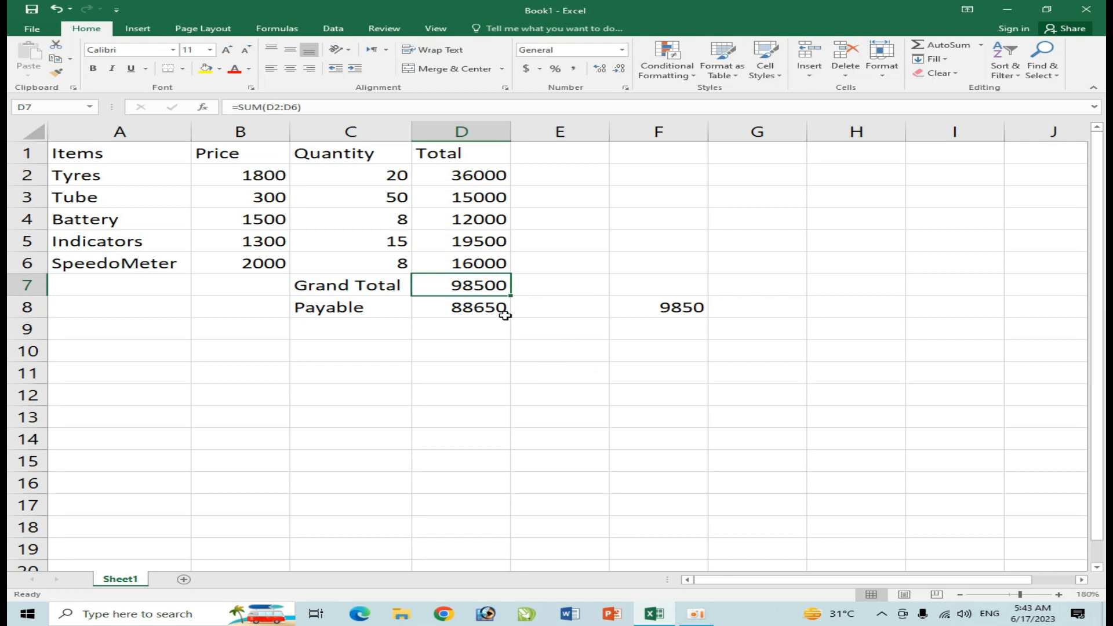
click(473, 302)
key(Delete)
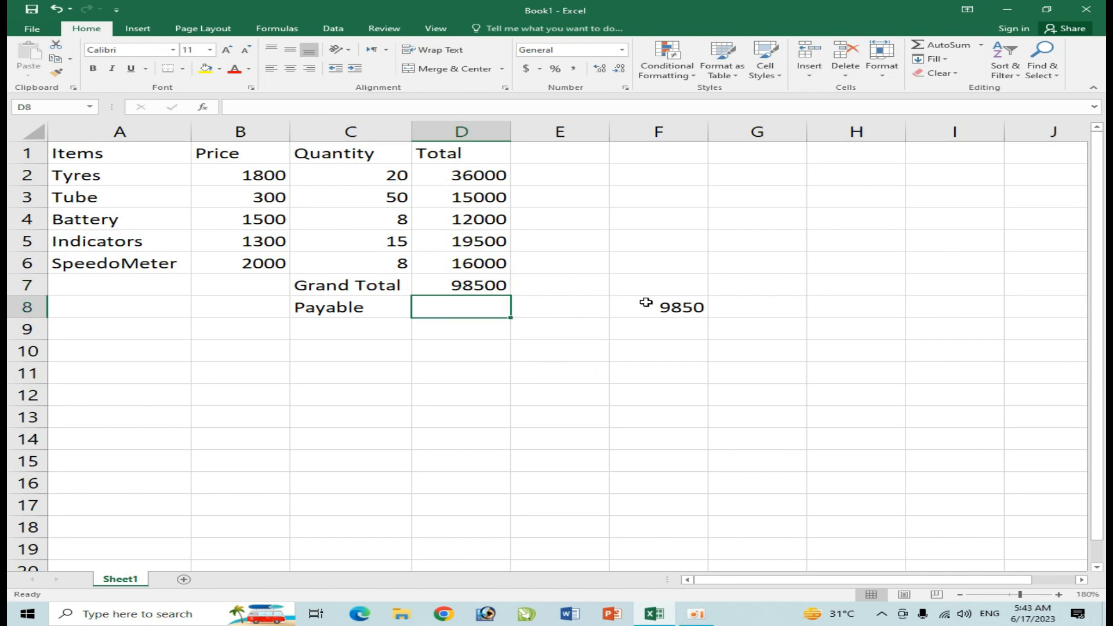
click(497, 360)
Begin an IF formula in cell D8 with the logical test d7>50000.
click(490, 312)
text(=if)
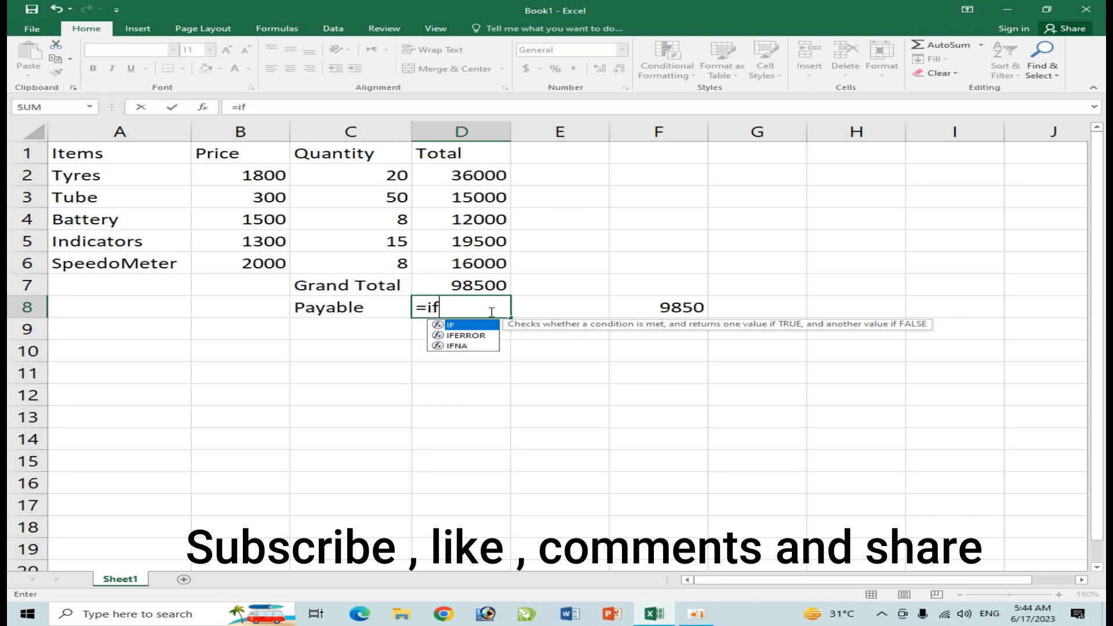
text(()
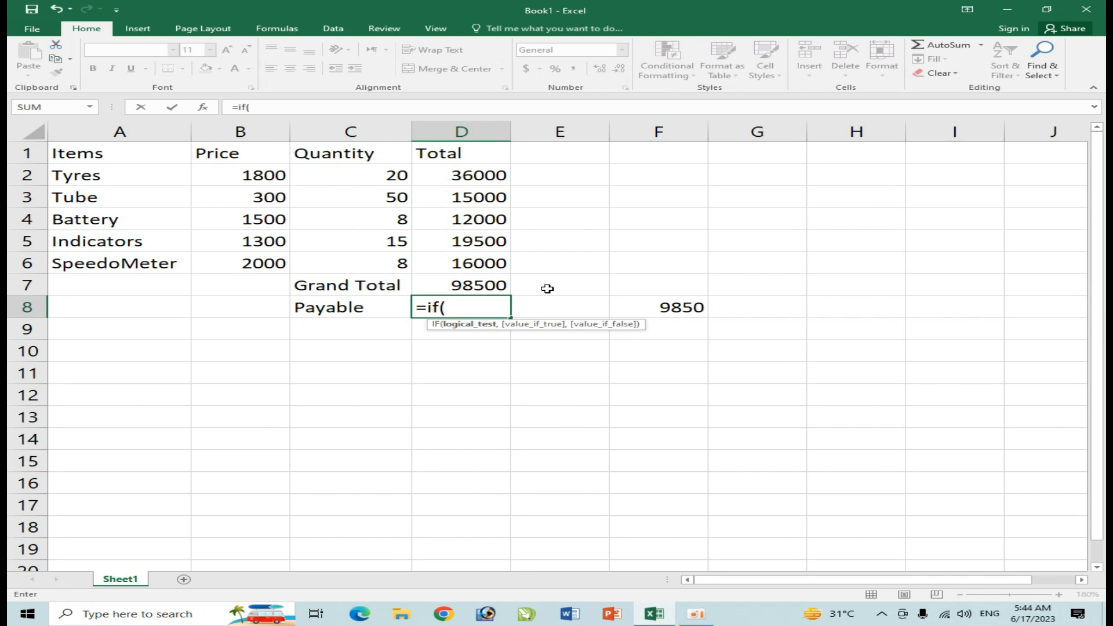
text(d)
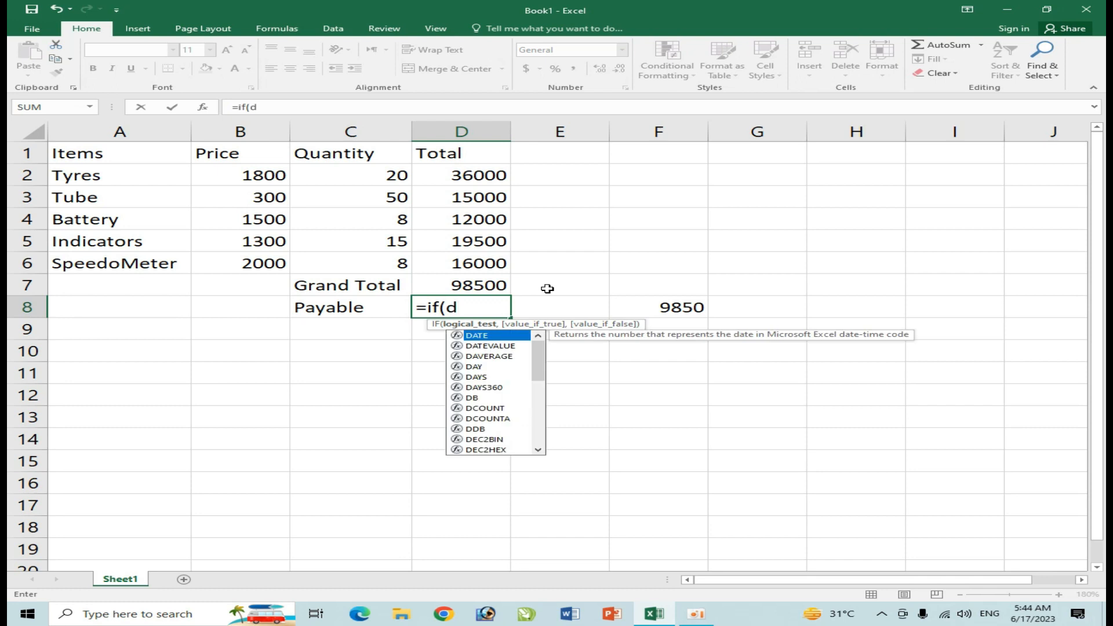
text(7)
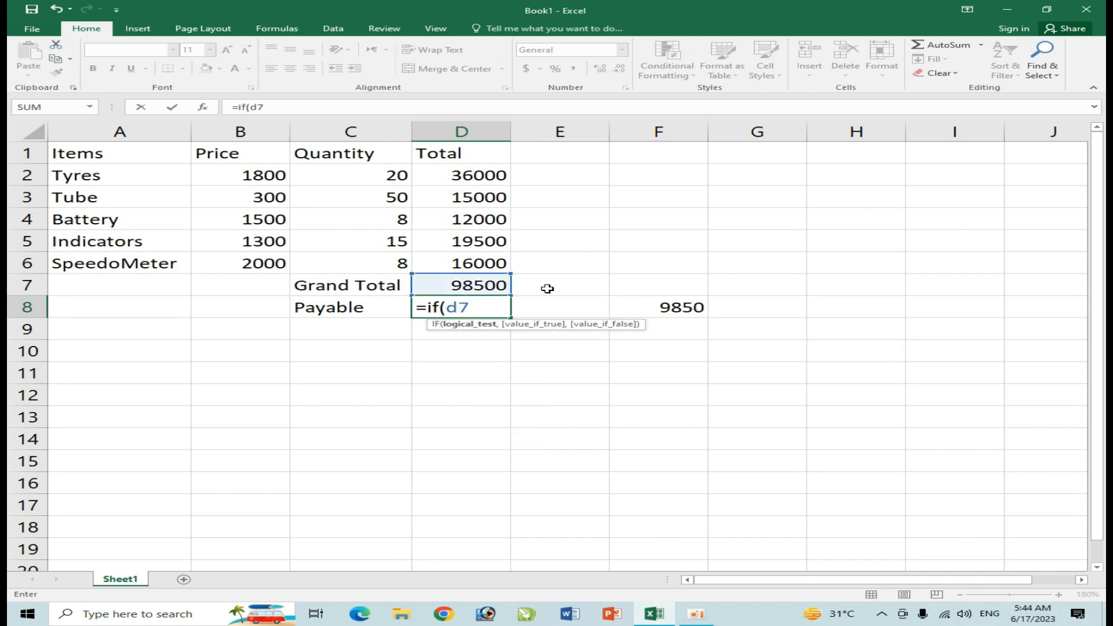
text(>50000)
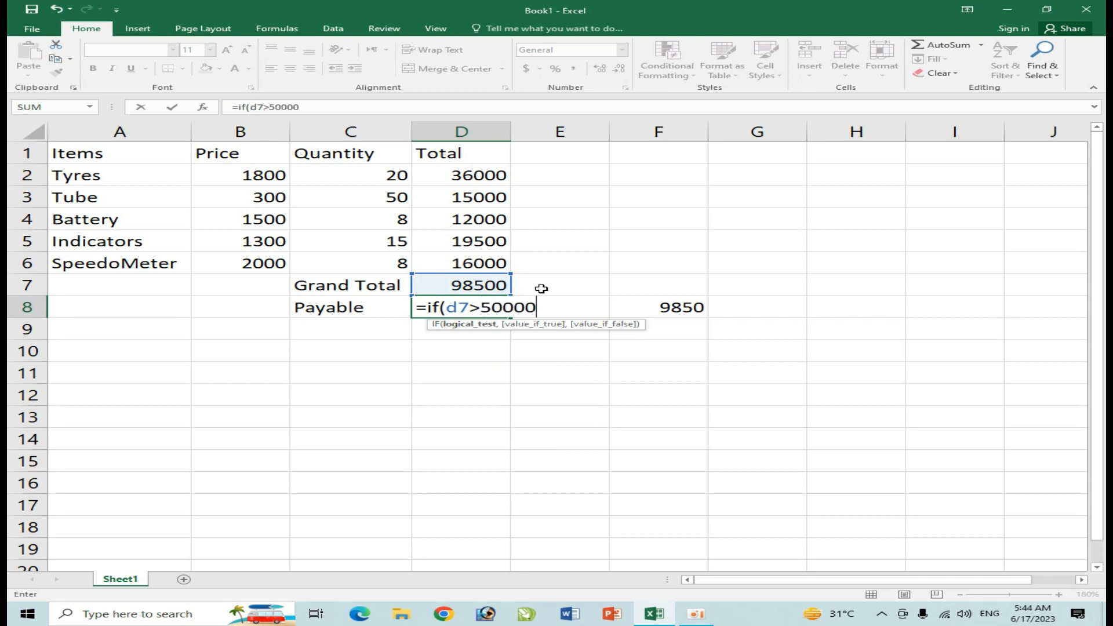
text(,)
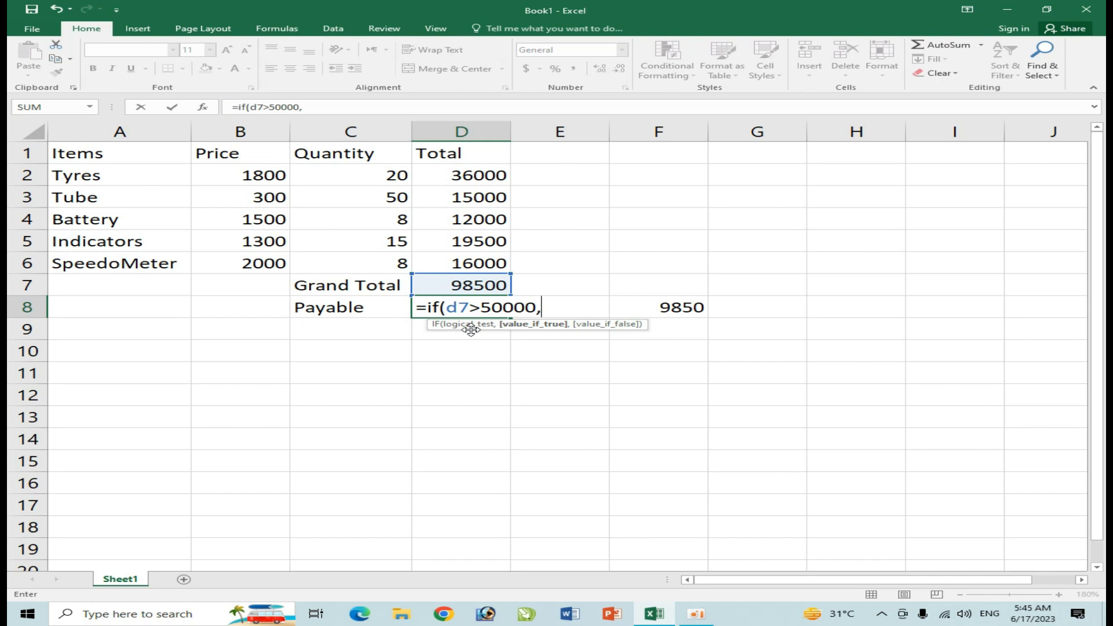
Add d7-(d7*10/100) as the value-if-true argument of the IF formula in cell D8.
text(d7)
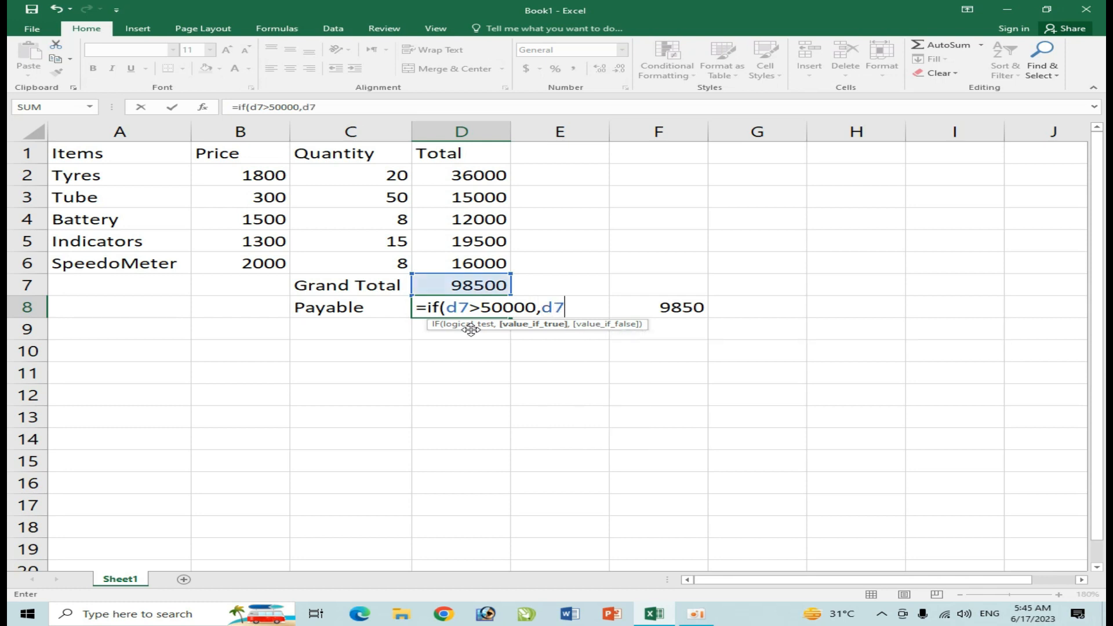
text(-()
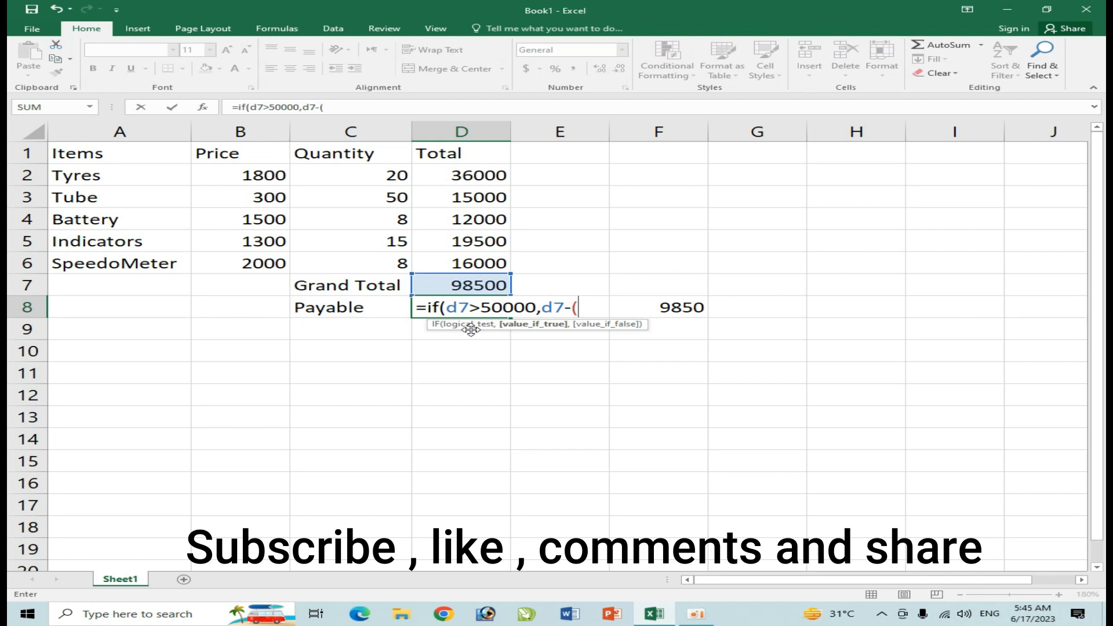
text(d7)
text(*)
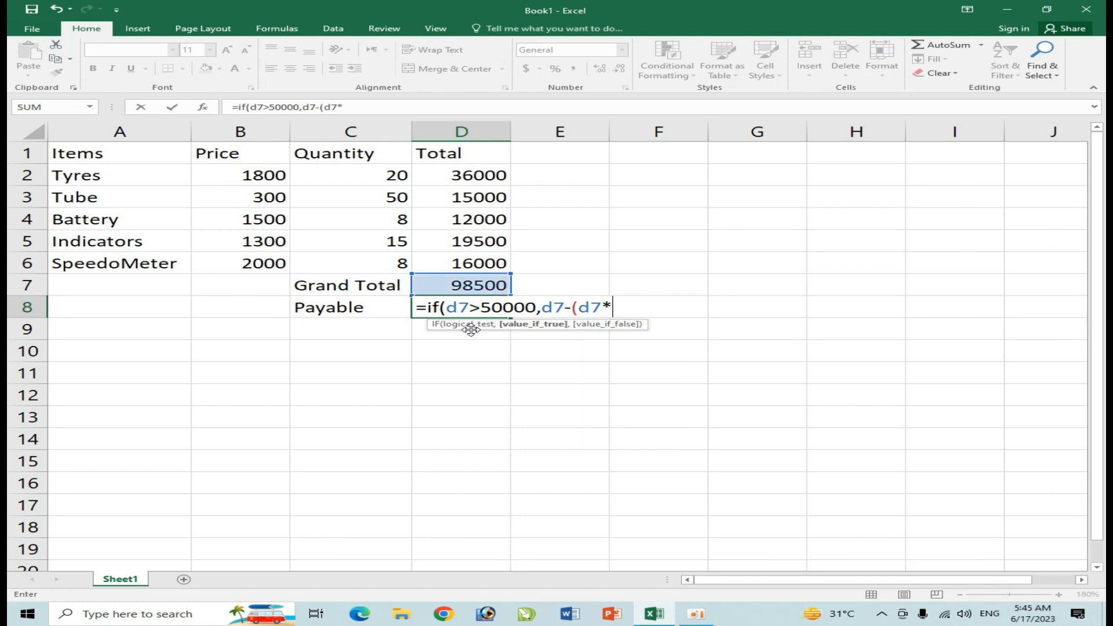
text(10/100))
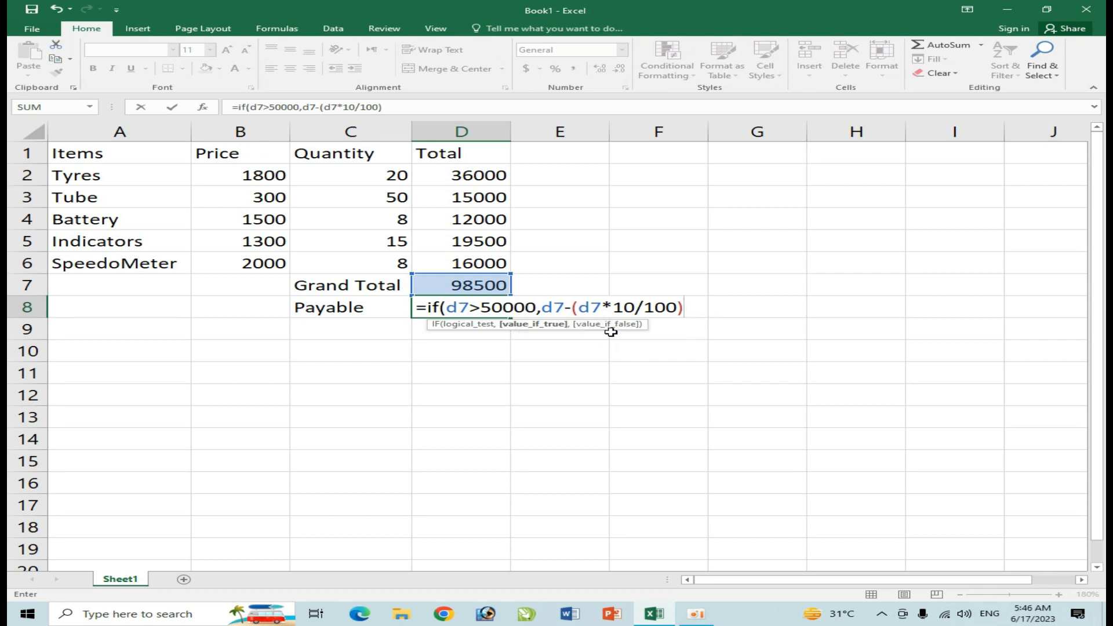
text(,)
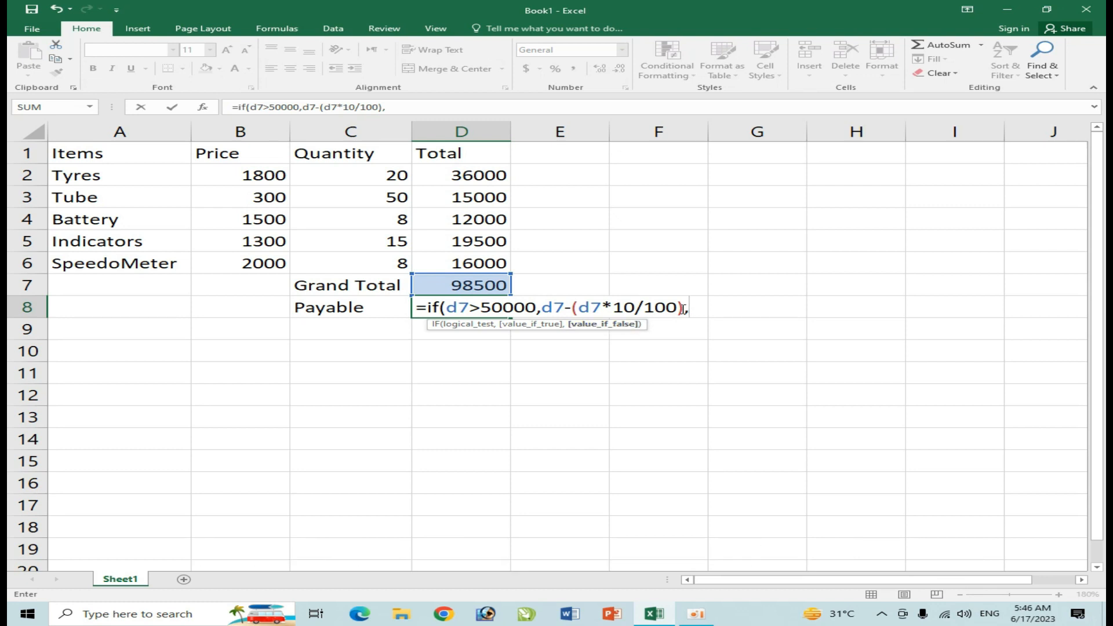
Add d7-(d7*5/100) as the value-if-false argument and complete the IF formula in cell D8.
text(d)
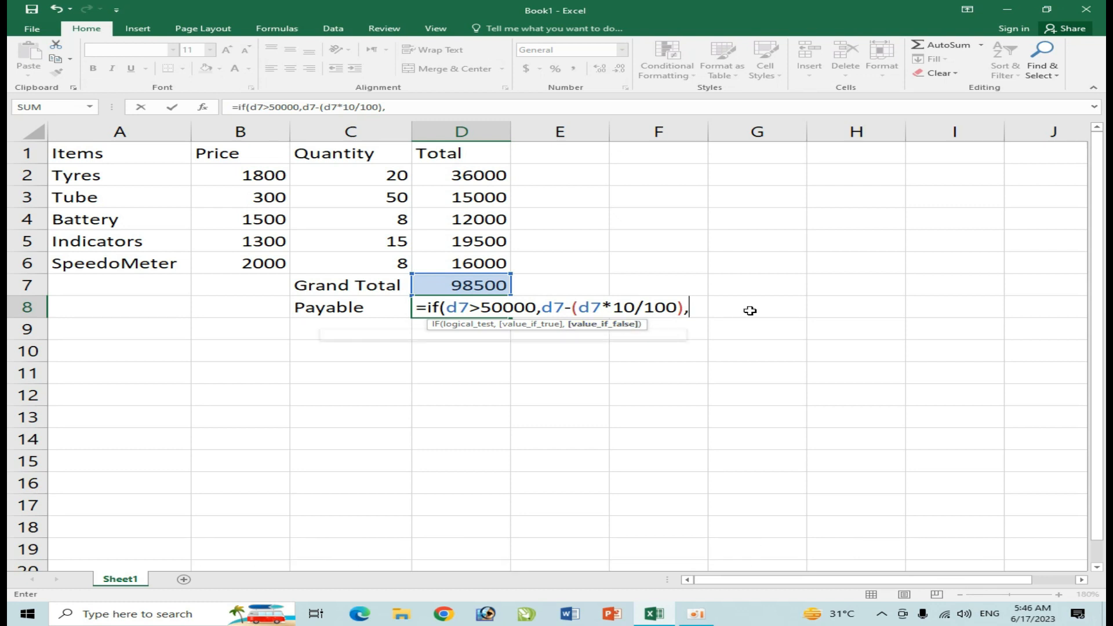
text(4)
key(BackSpace)
text(7-)
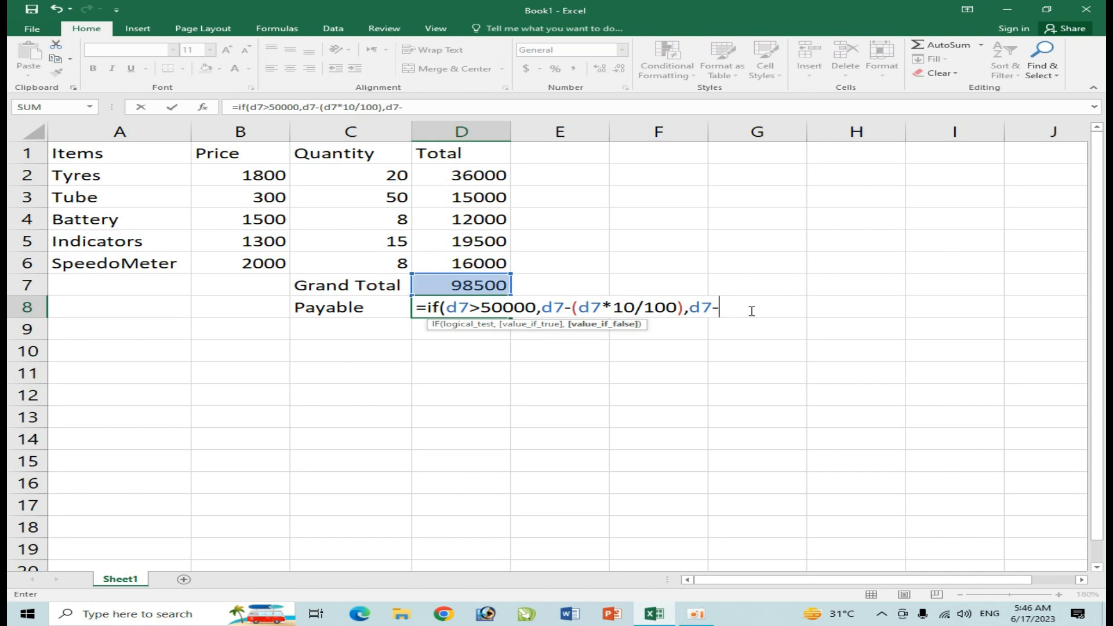
text((d7*5/100))
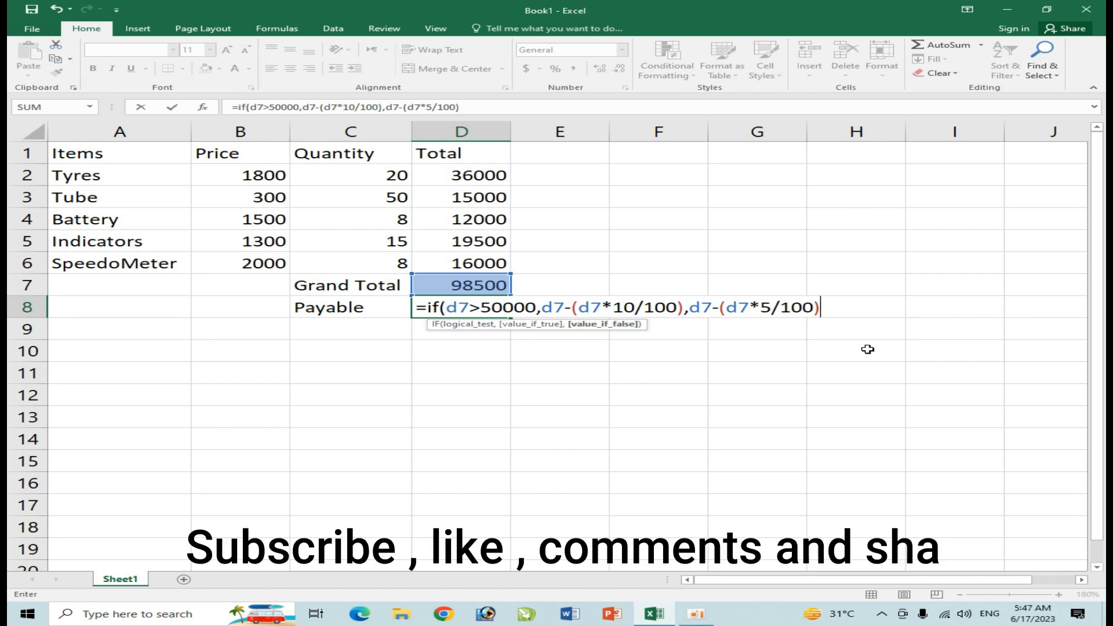
text())
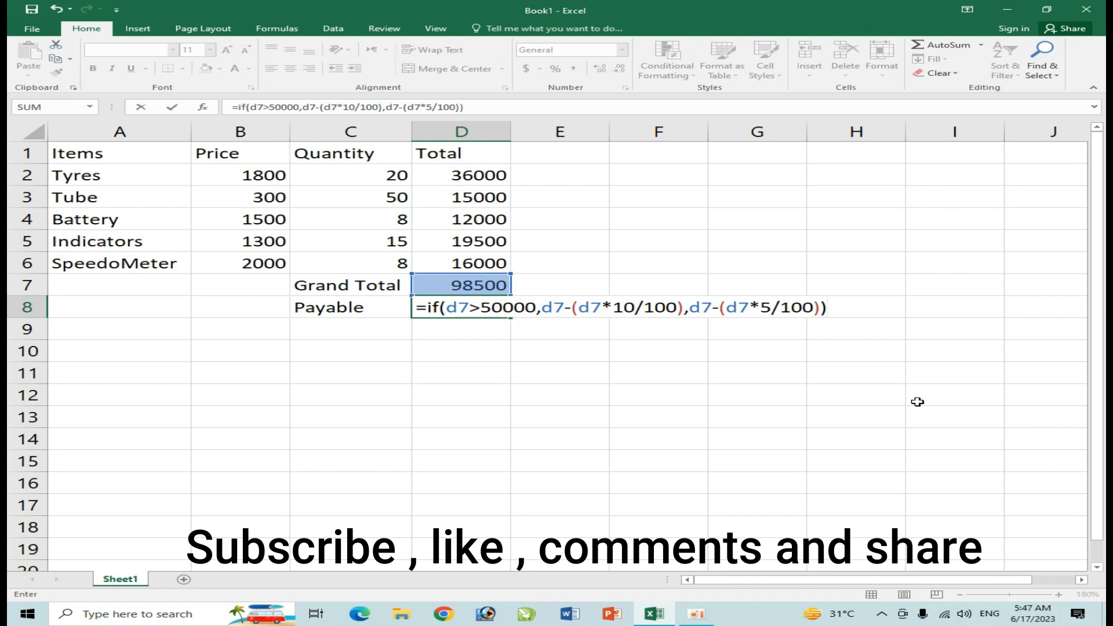
key(Return)
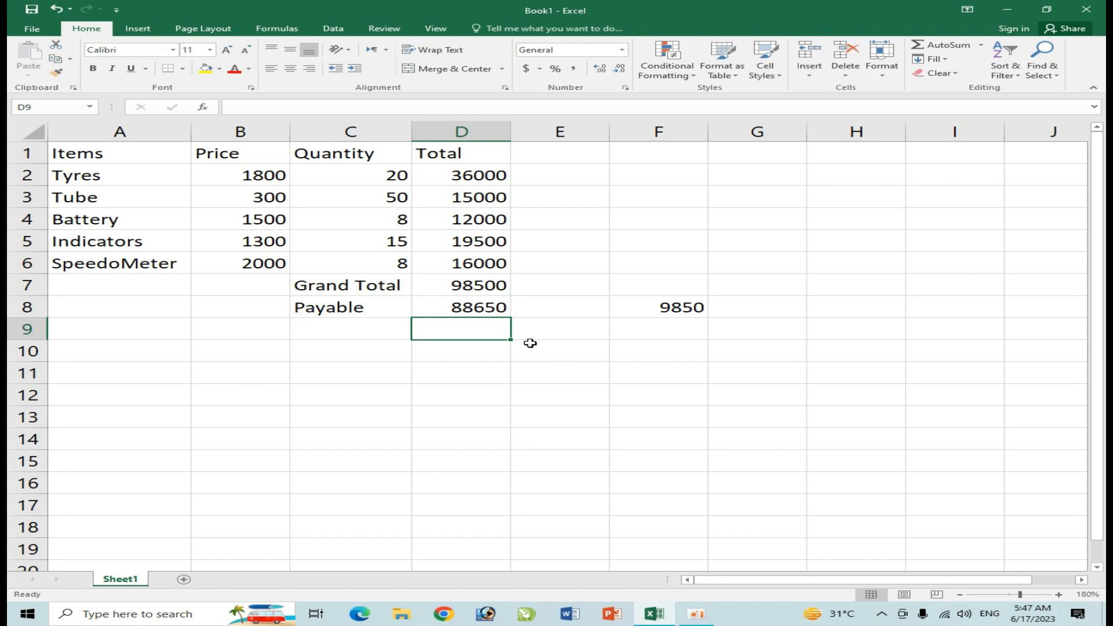
Set the quantities of Tyres, Tube and Battery in cells C2:C4 to 1 each.
click(377, 173)
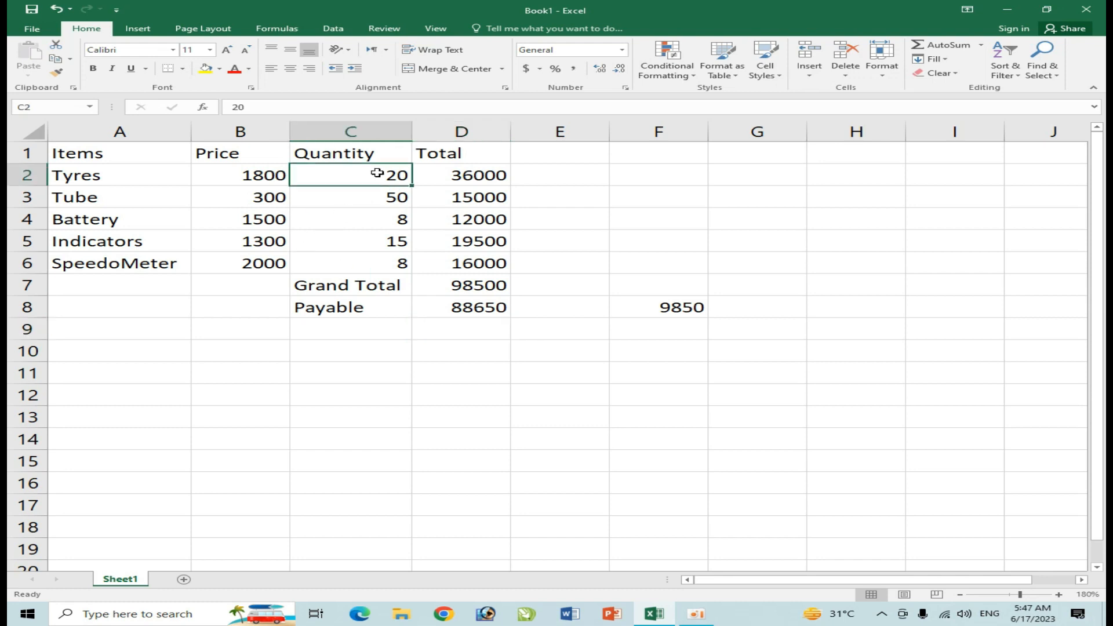
text(1)
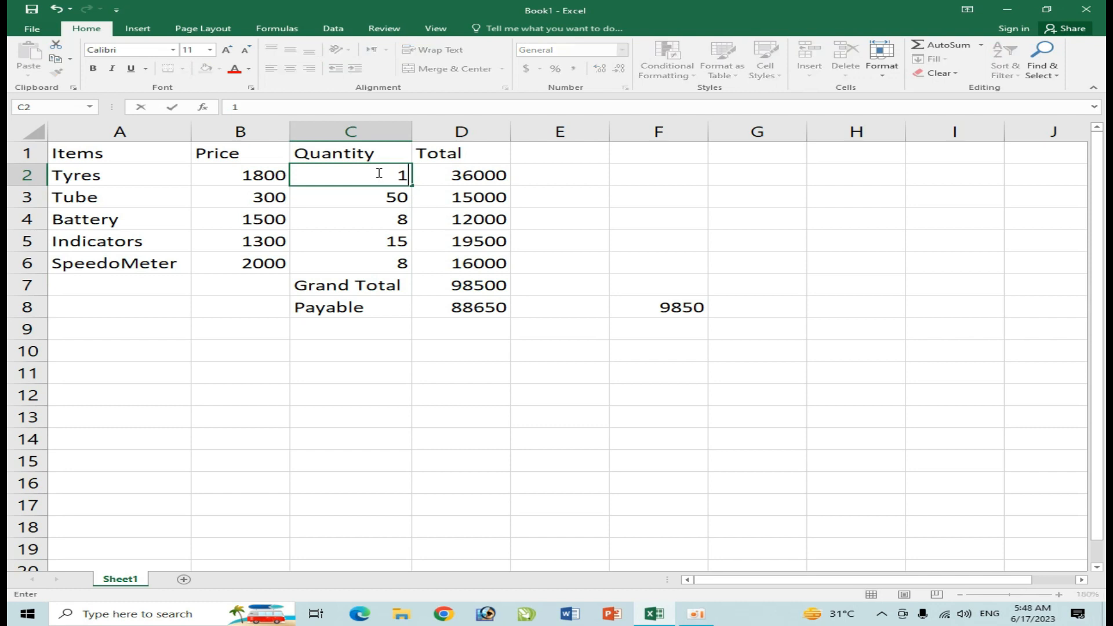
key(Return)
text(1)
key(Return)
text(1)
key(Return)
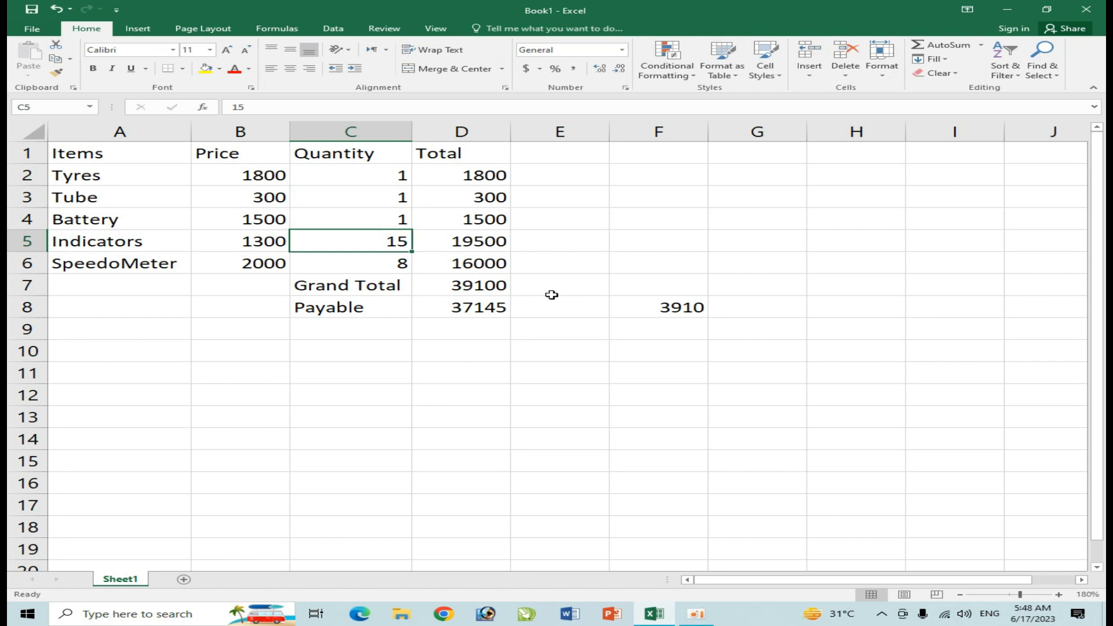
Inspect the IF formula in the Payable cell D8 without changing it.
click(497, 308)
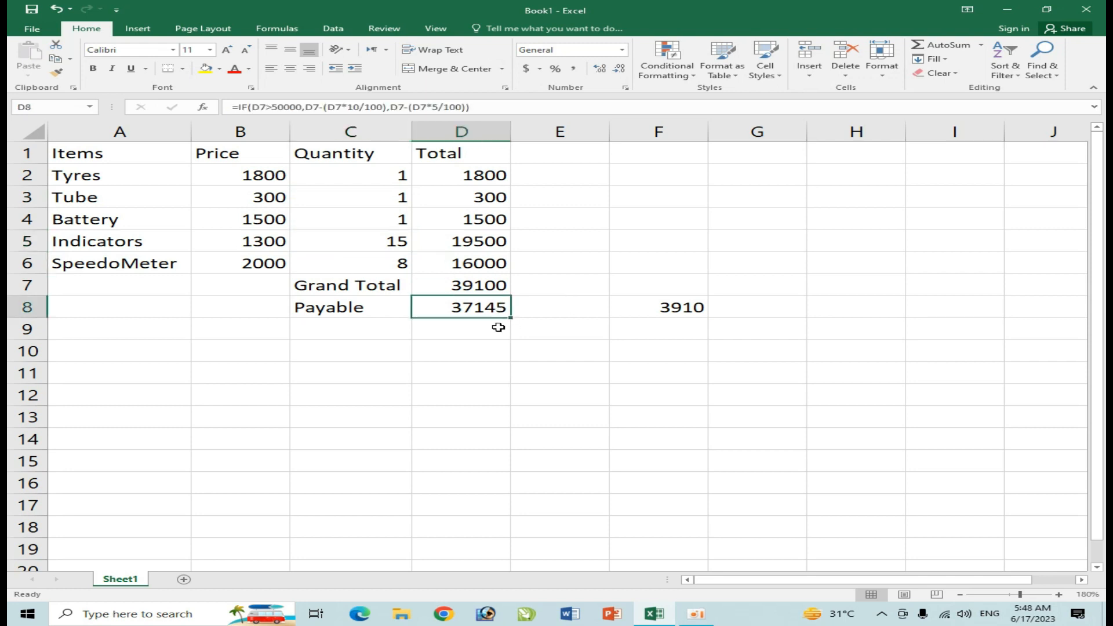
double_click(492, 312)
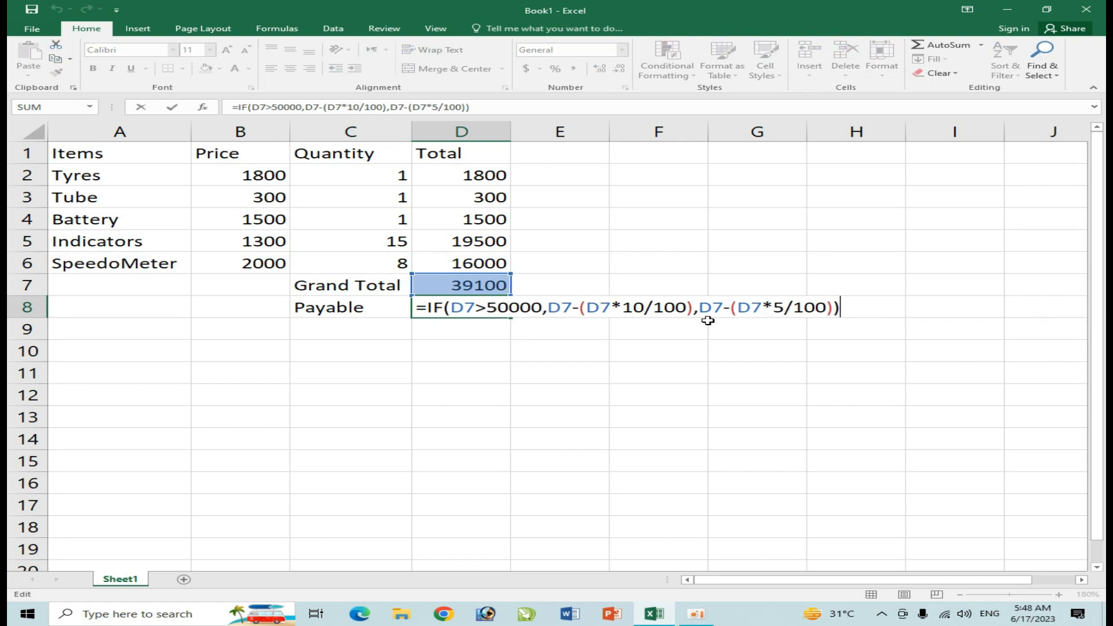
click(596, 374)
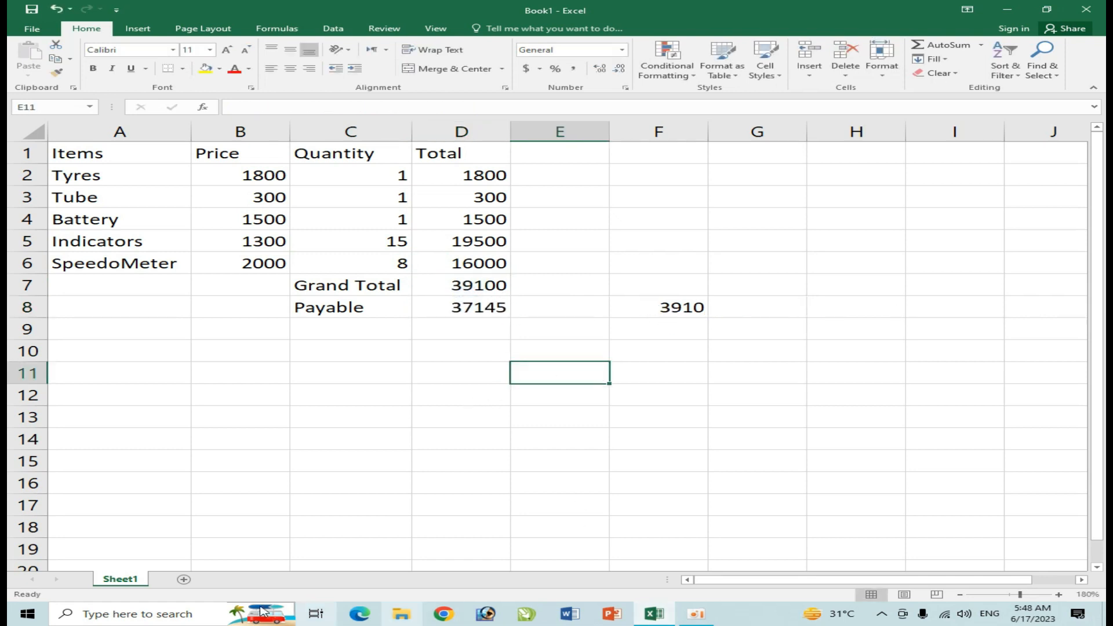
Open Calculator beside the items table and compute the 5% discount on the grand total as 39100*5/100.
click(118, 617)
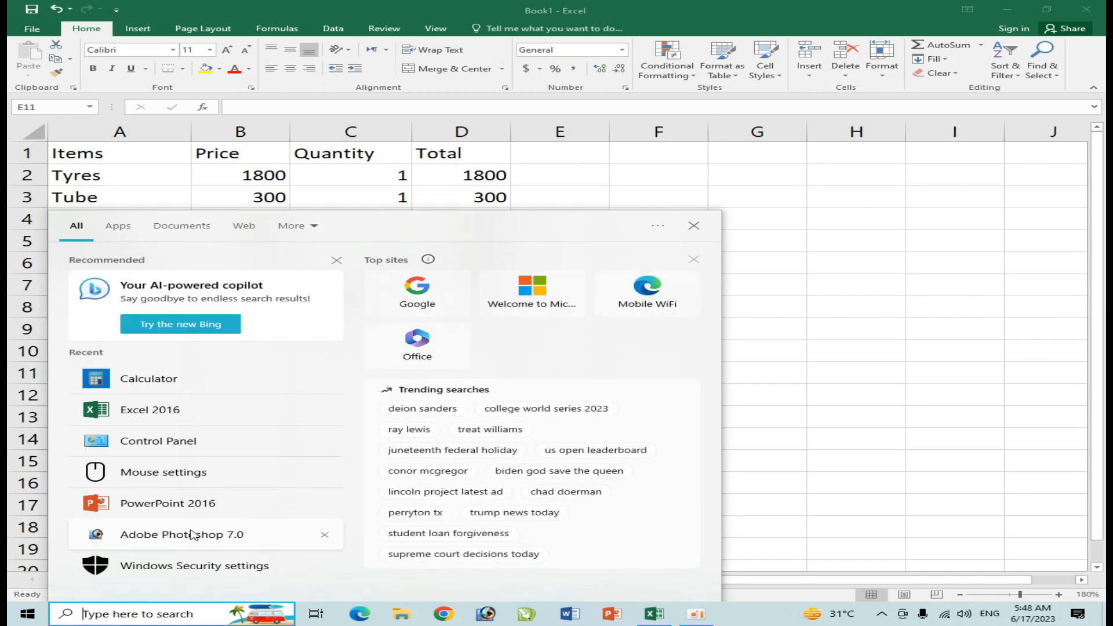
click(129, 378)
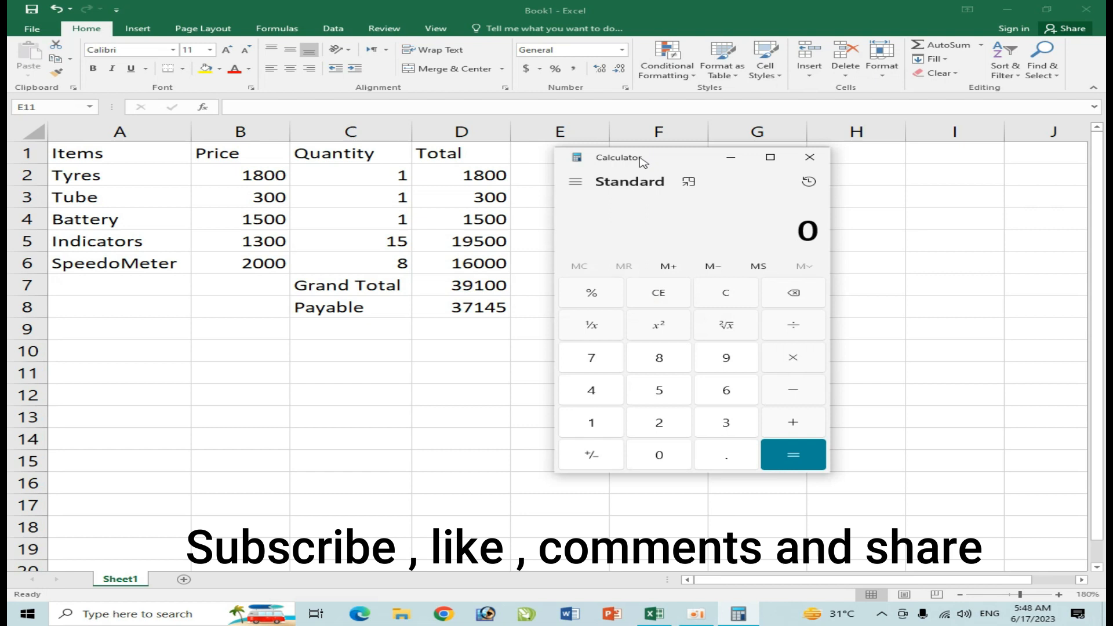
drag(640, 162, 730, 158)
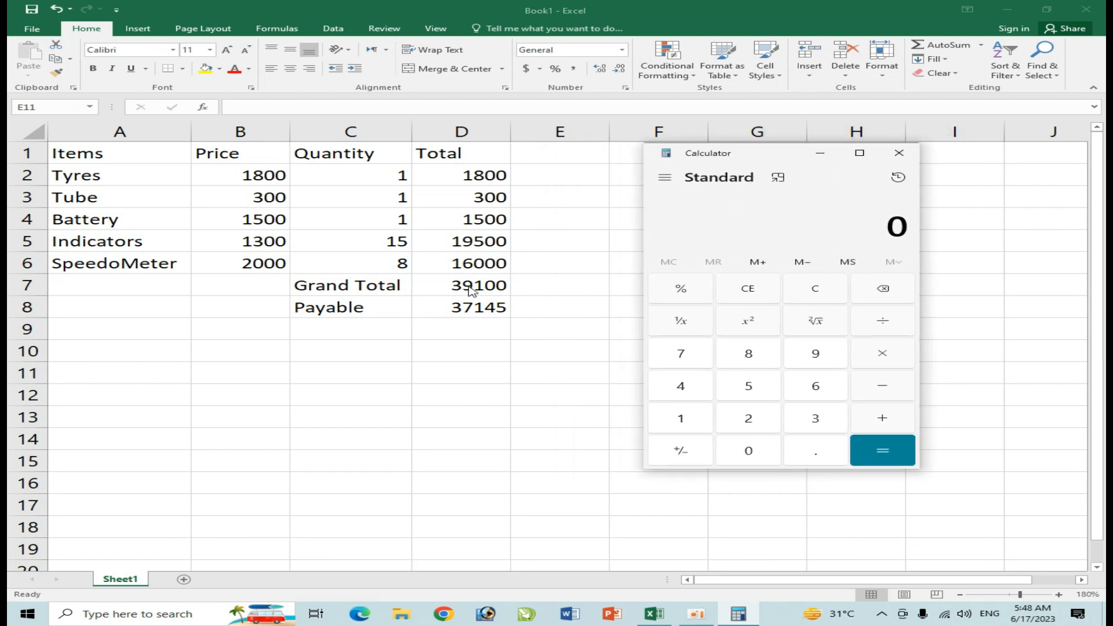
text(39100)
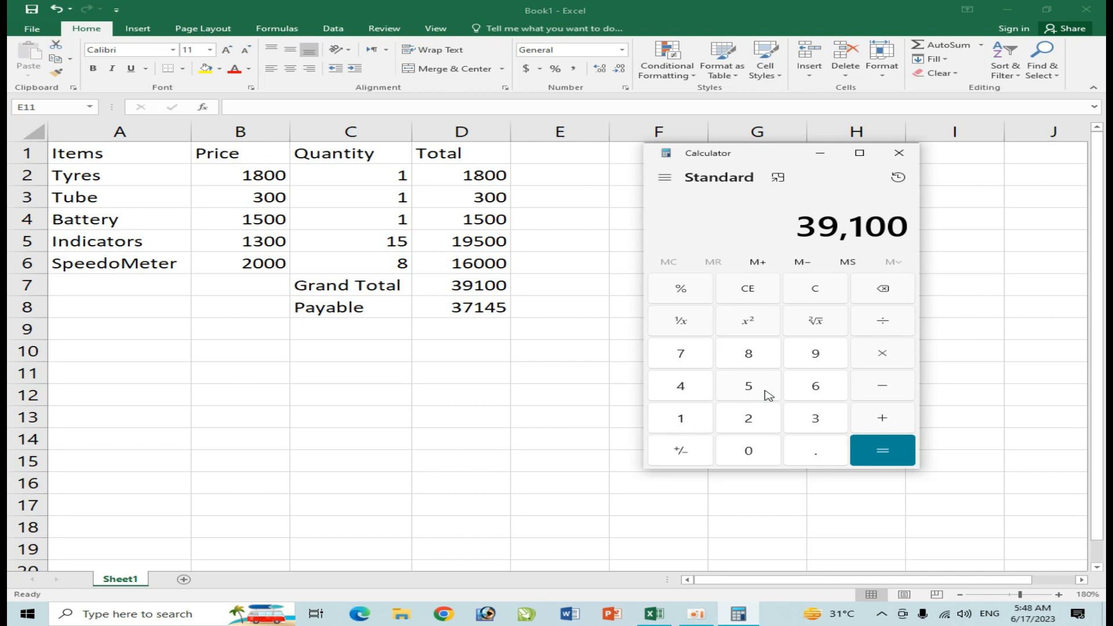
text(*5/100)
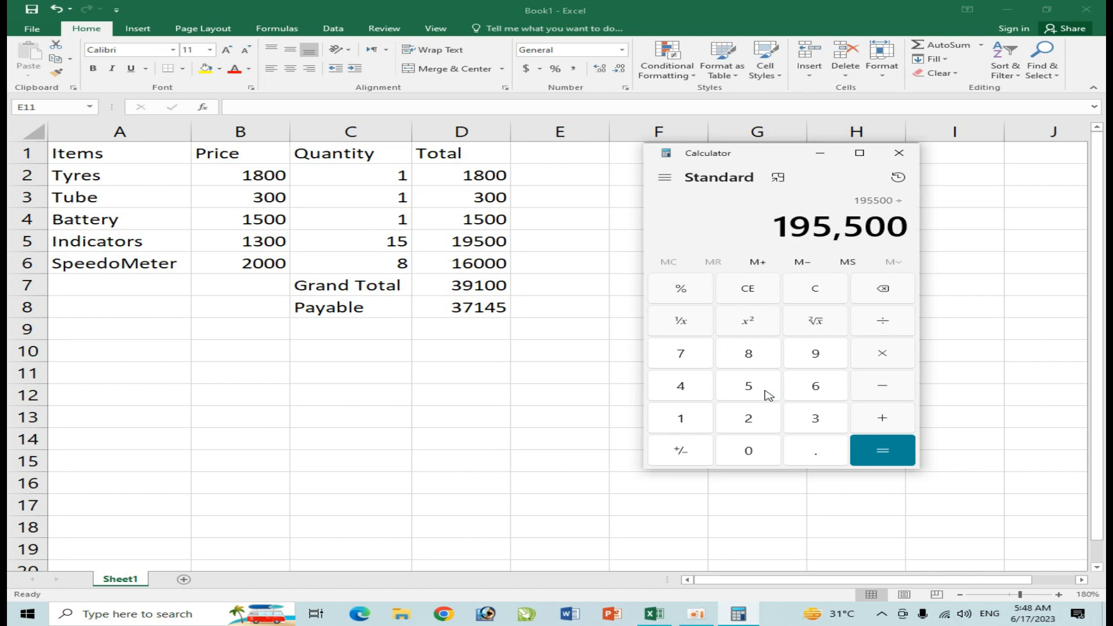
key(Return)
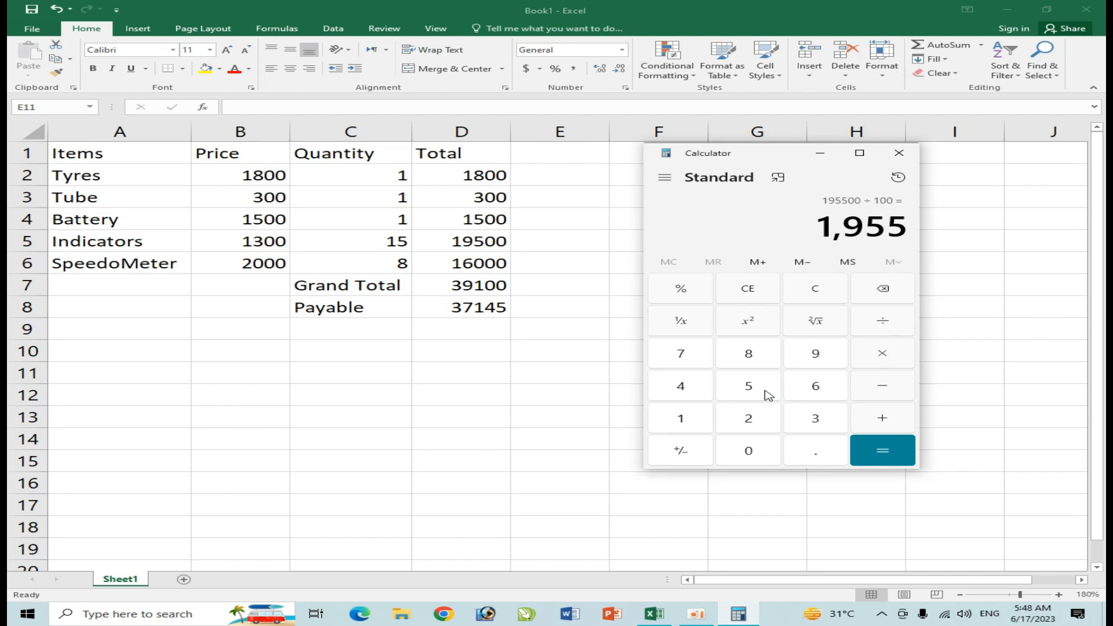
Return to the Excel worksheet and note the discount amount 1955 in cell D12.
click(427, 390)
click(431, 392)
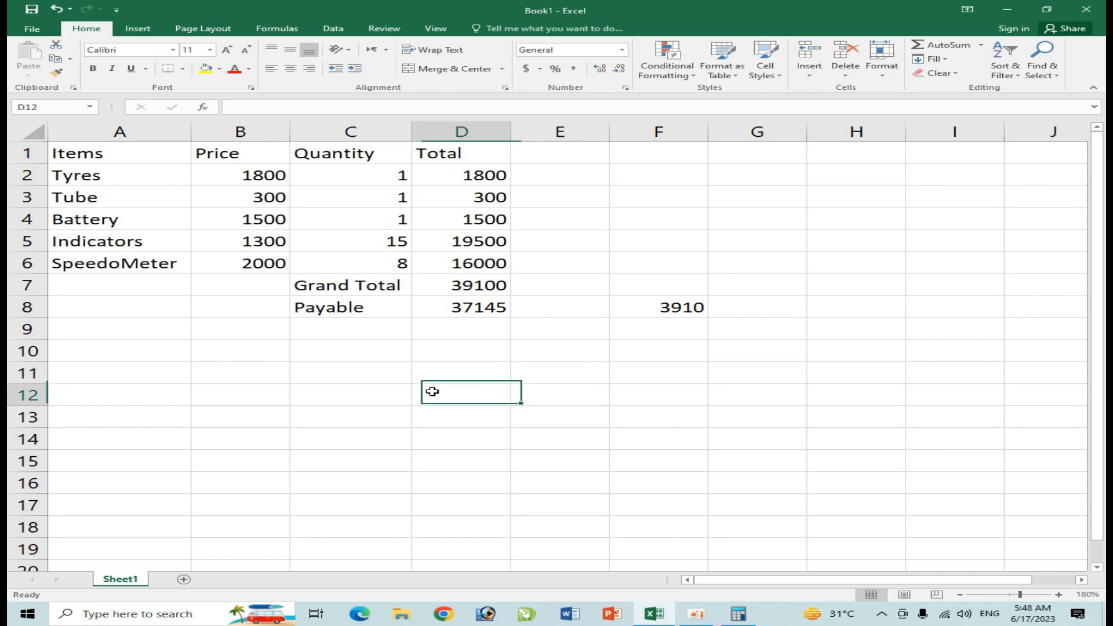
text(1955)
key(Return)
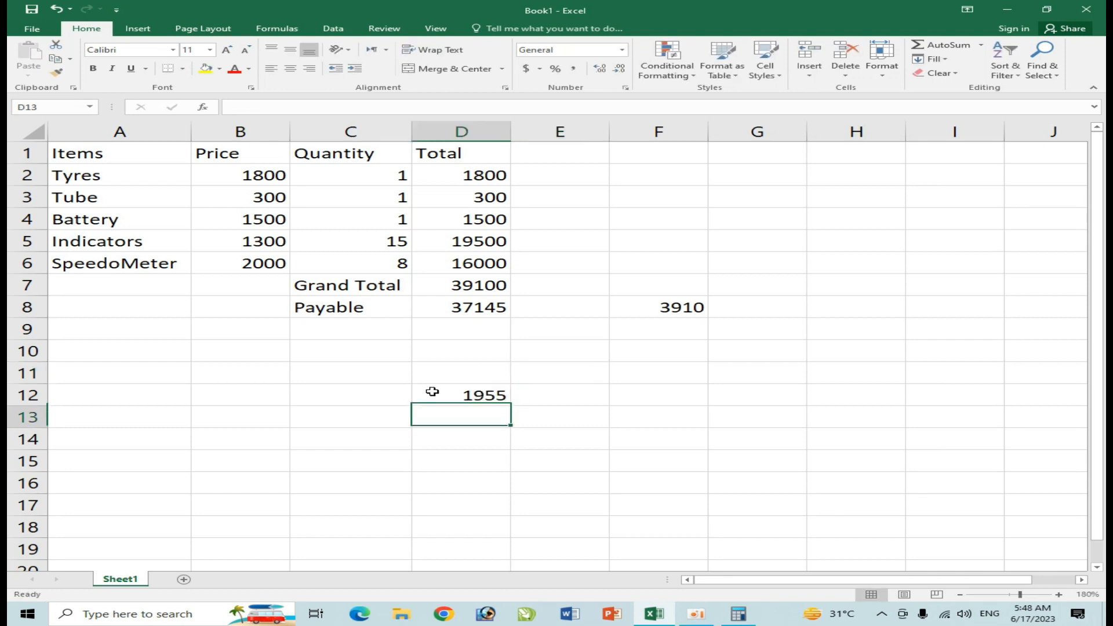
Switch back to Calculator, clear the previous result and compute 39100 - 1955 to check the payable amount.
click(738, 614)
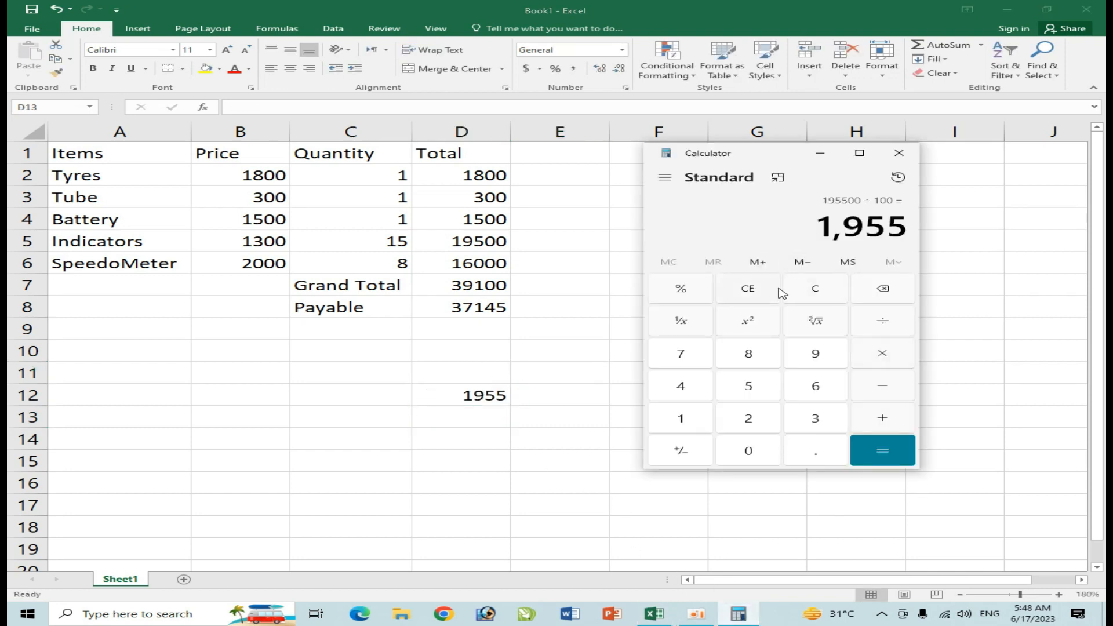
click(749, 295)
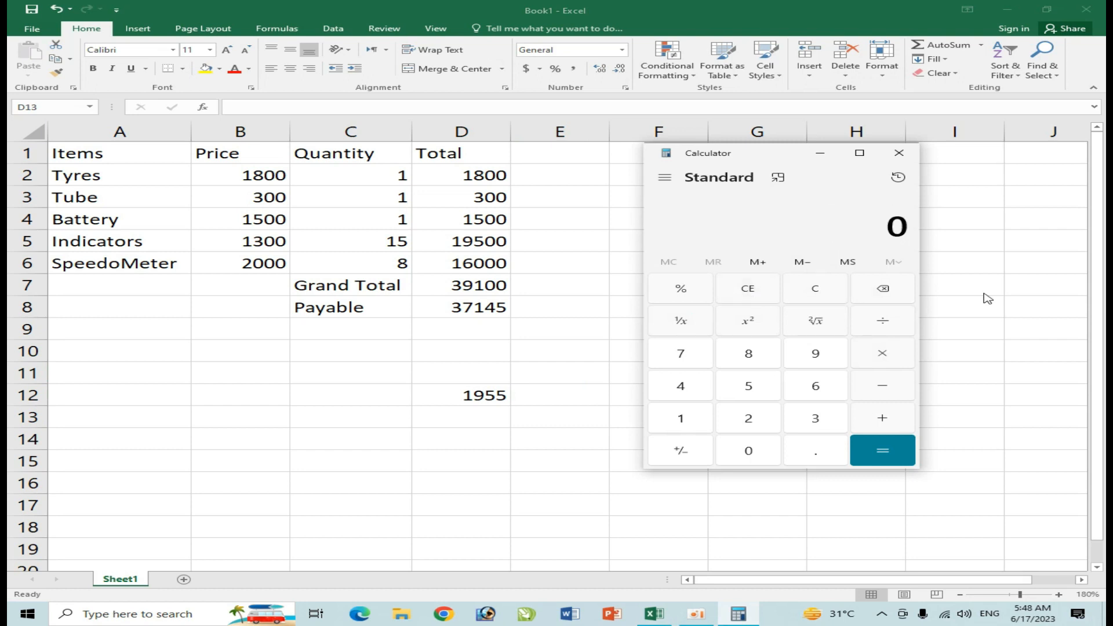
text(39100 - )
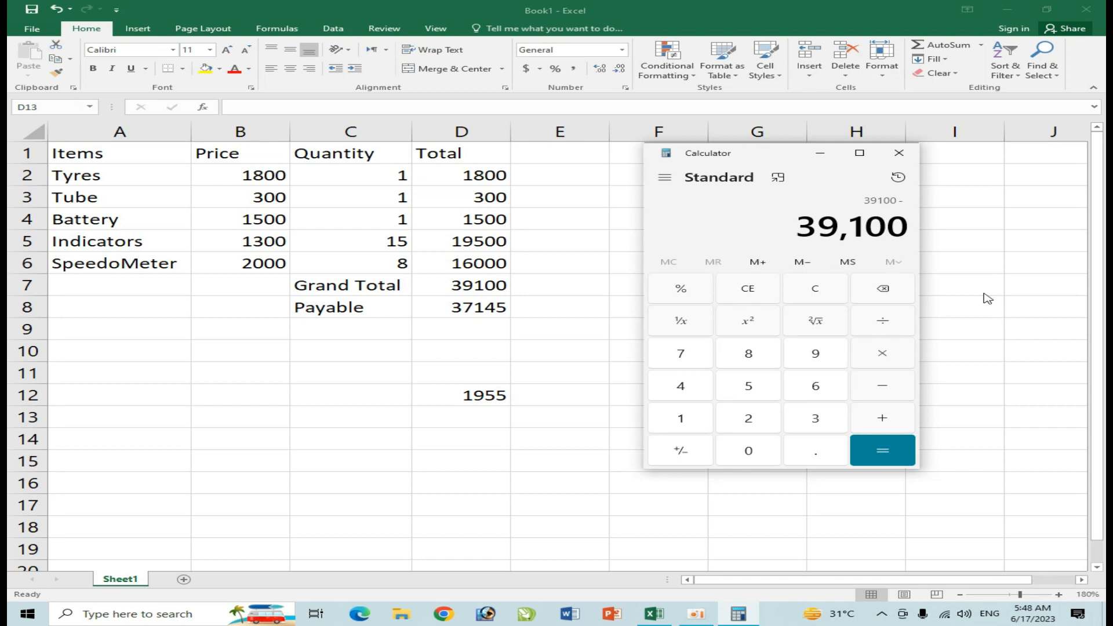
text(1955)
key(Return)
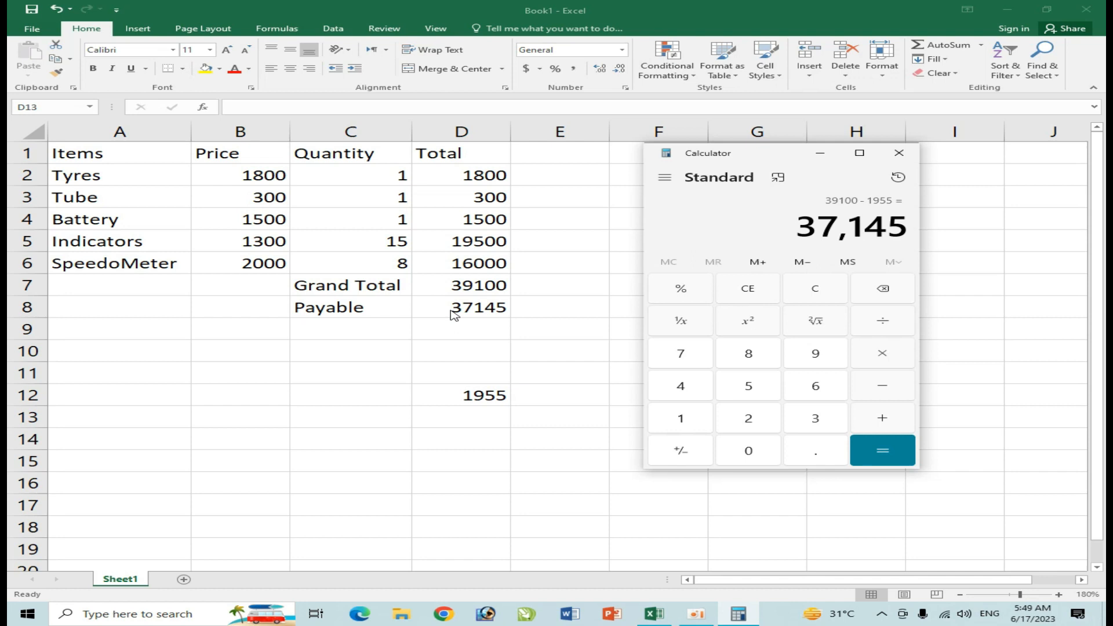
Minimize Calculator and clear the scratch values from cells D12 and F8 in the Excel worksheet.
click(820, 152)
click(465, 394)
key(Delete)
click(640, 307)
key(Delete)
click(540, 339)
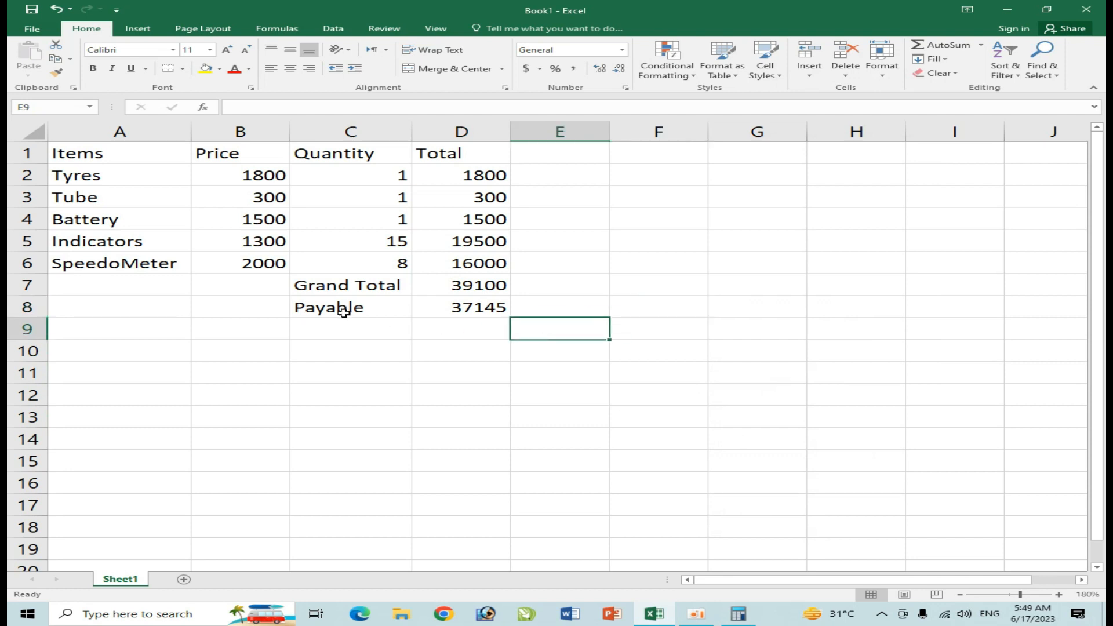